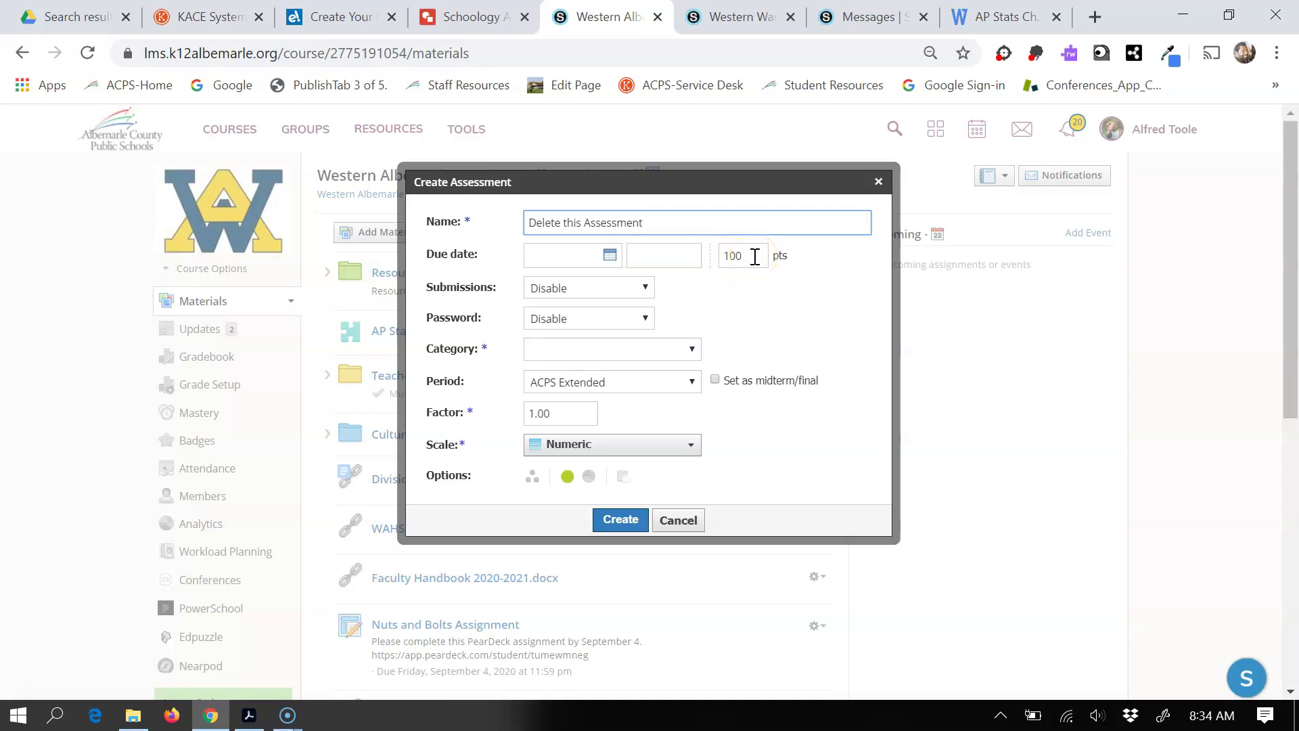
Create the "Delete this Assessment" assessment with submissions set to Enable and the category set to (Ungraded).
click(642, 288)
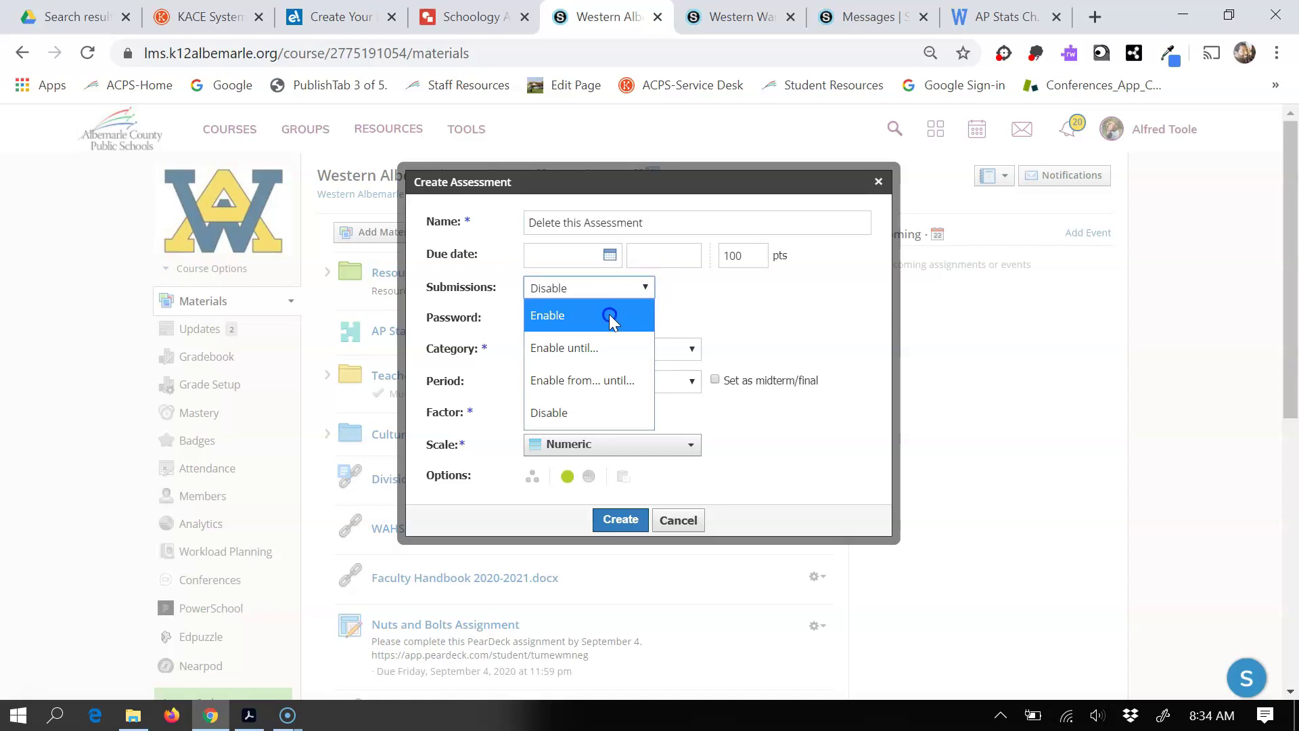
click(609, 313)
click(644, 284)
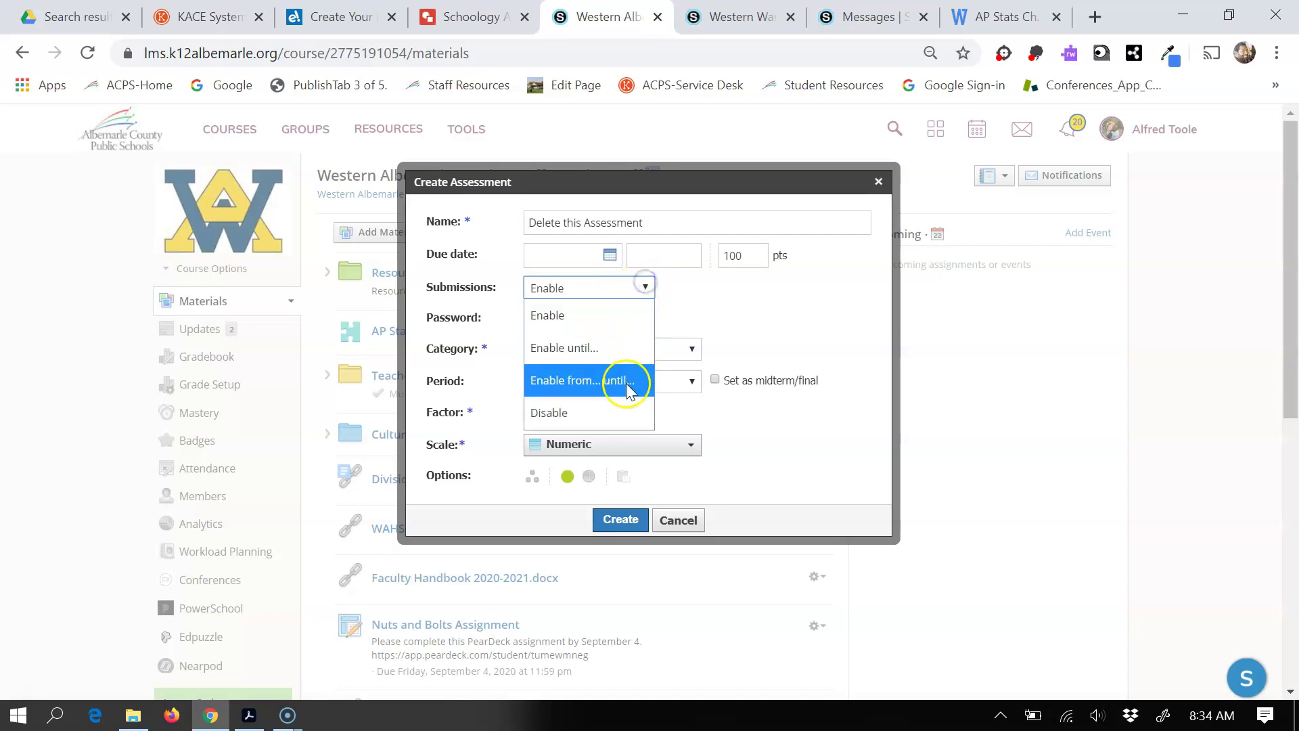
click(611, 318)
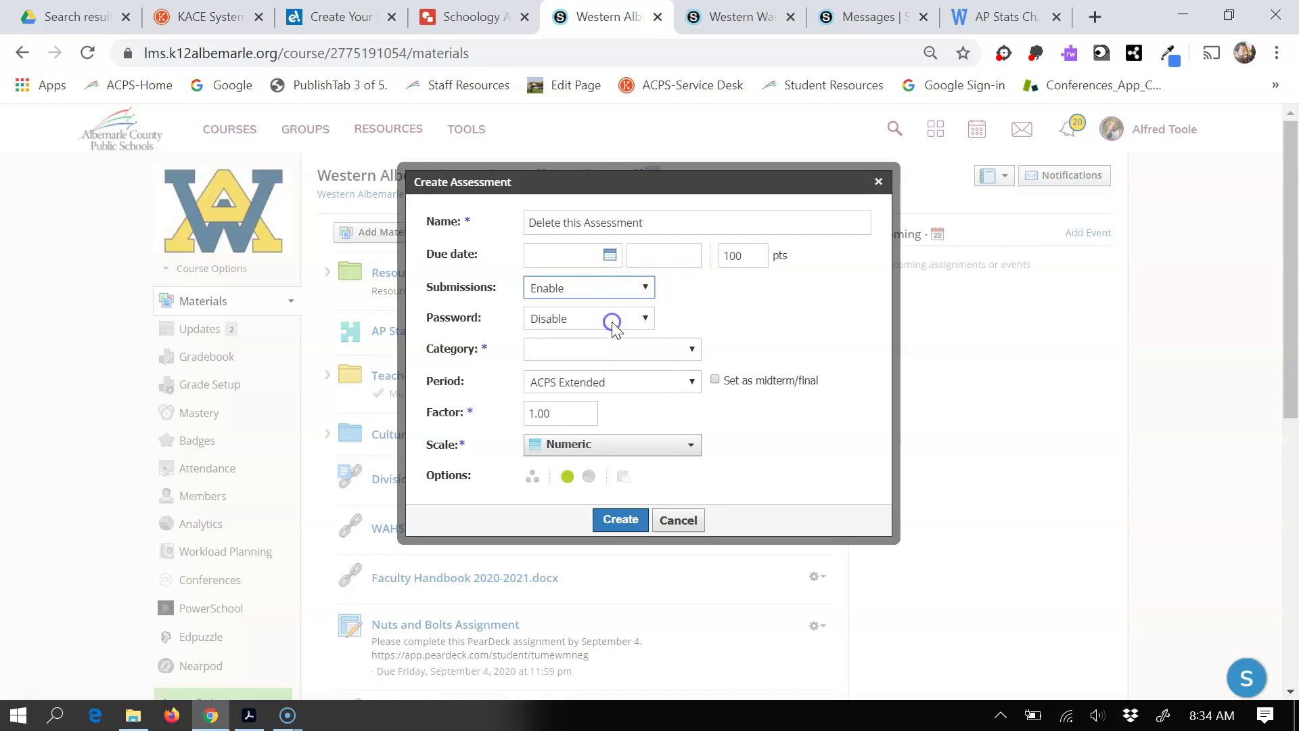
click(616, 348)
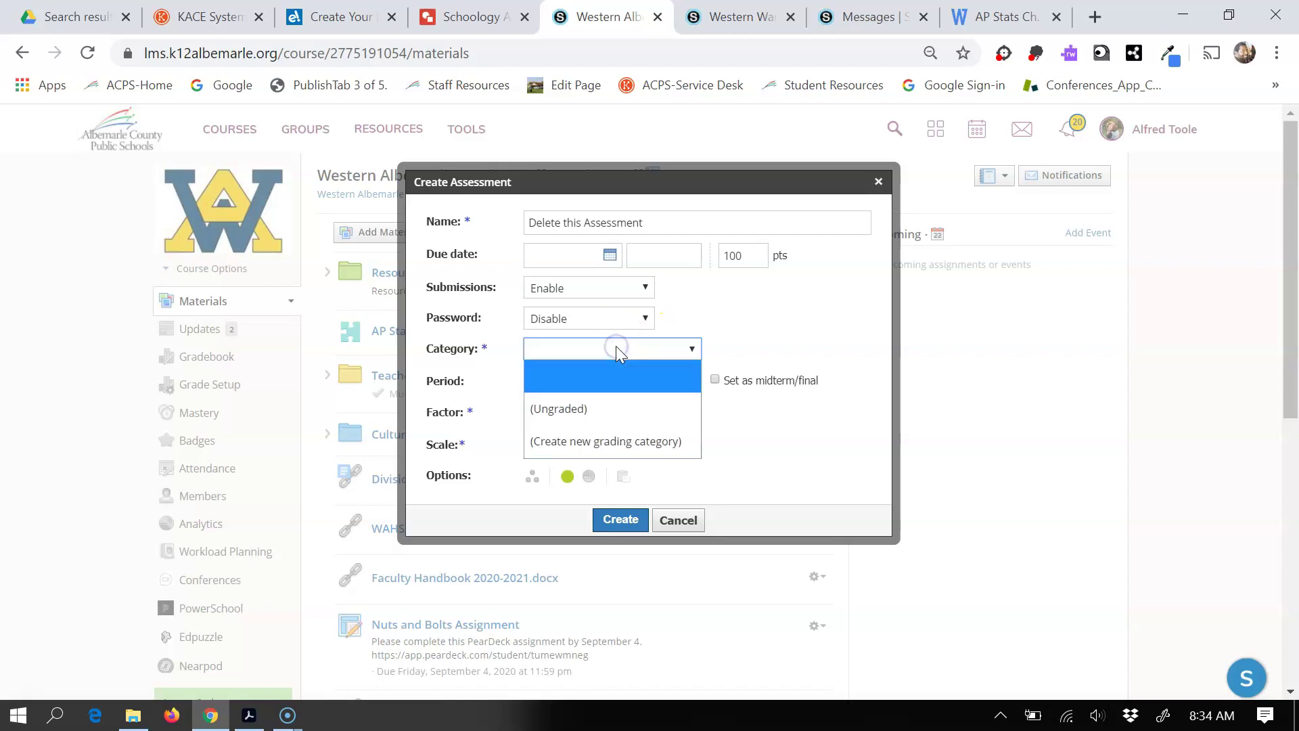
click(618, 406)
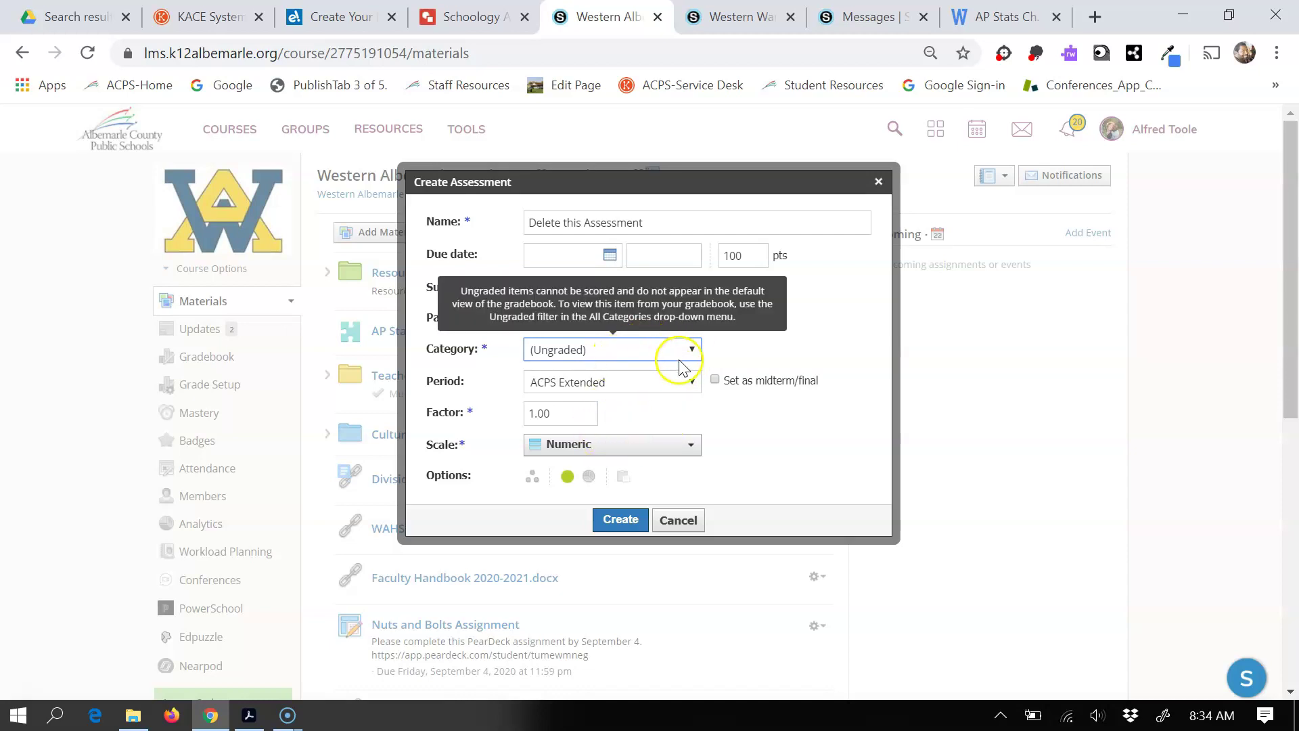
click(620, 523)
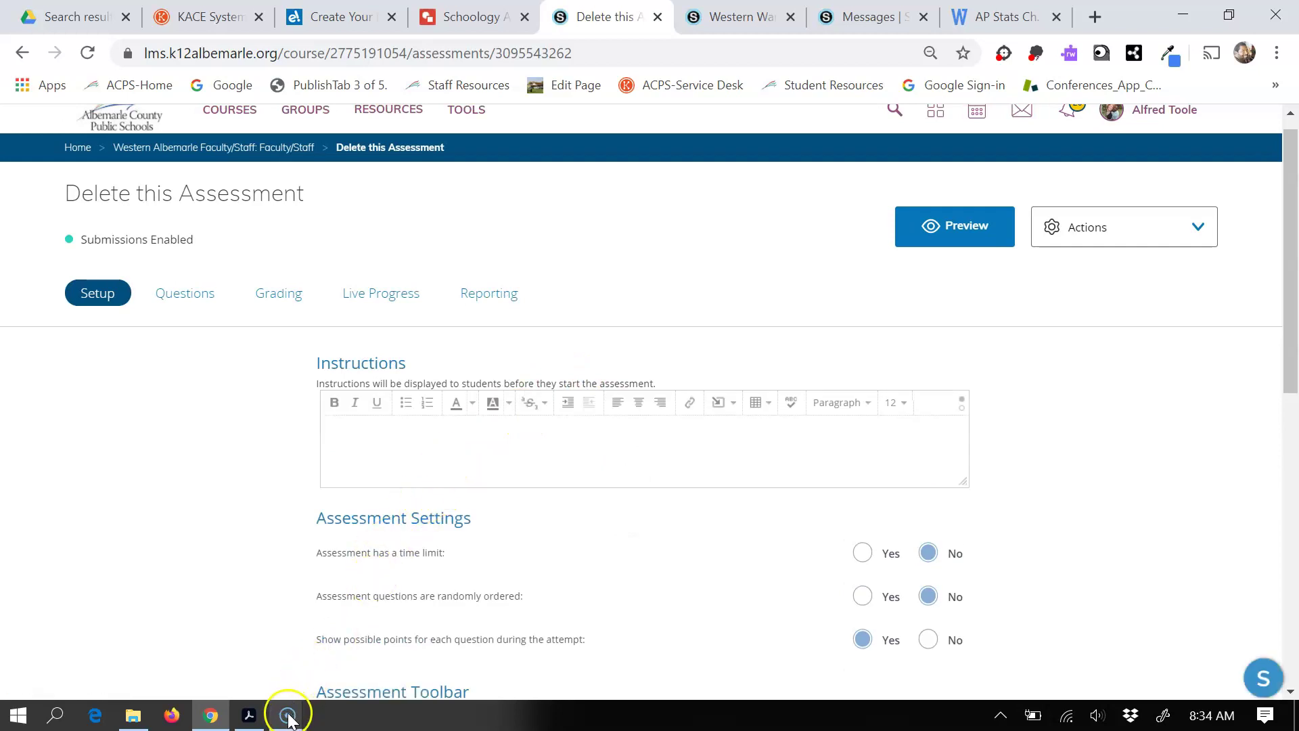
Copy the "Ch. 1 Free Response assessment" heading and directions from the PDF in Acrobat into the assessment's Instructions in Chrome.
click(248, 716)
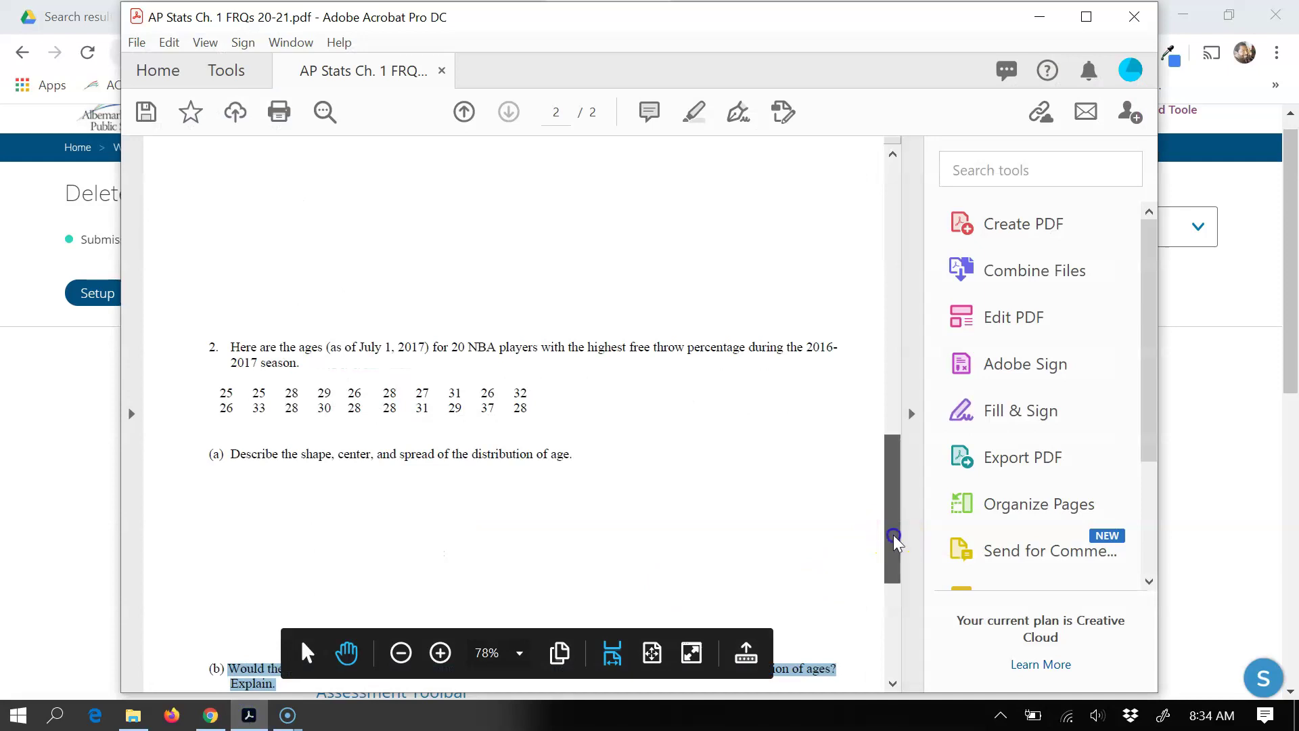
drag(902, 536, 865, 174)
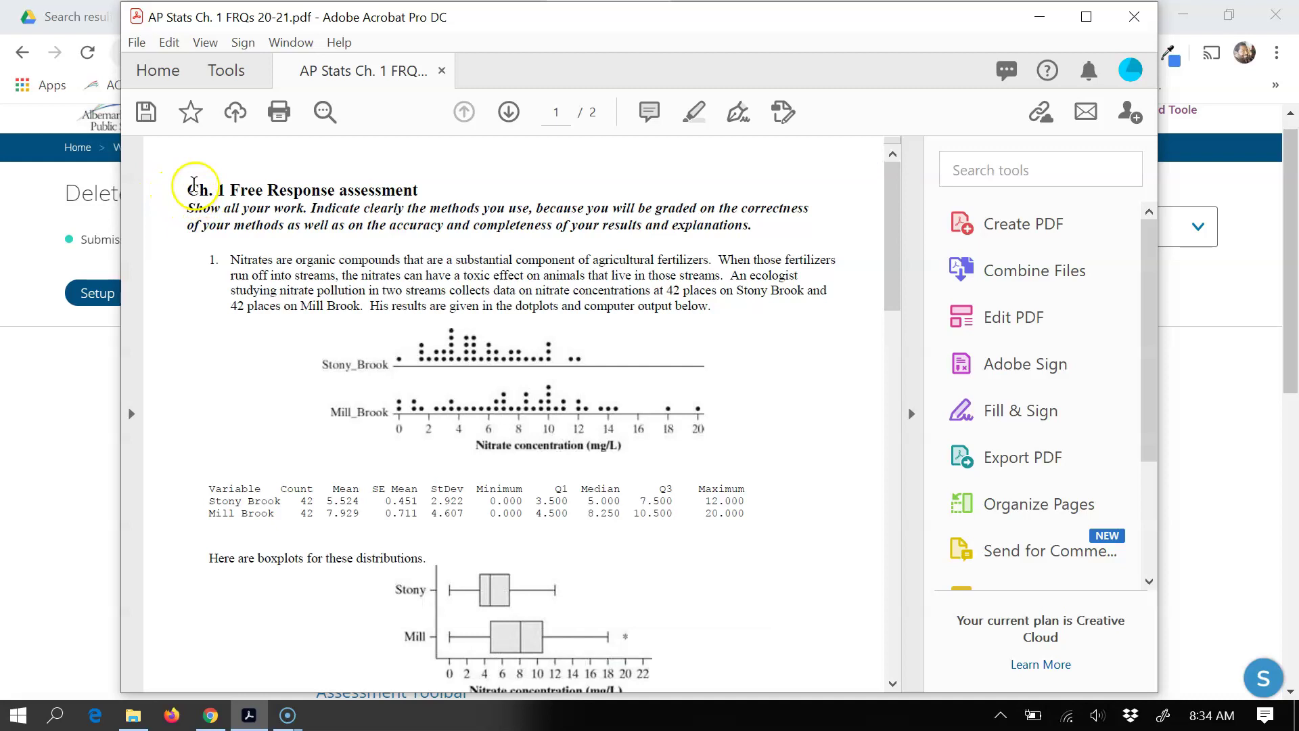
drag(189, 191, 762, 236)
key(ctrl+c)
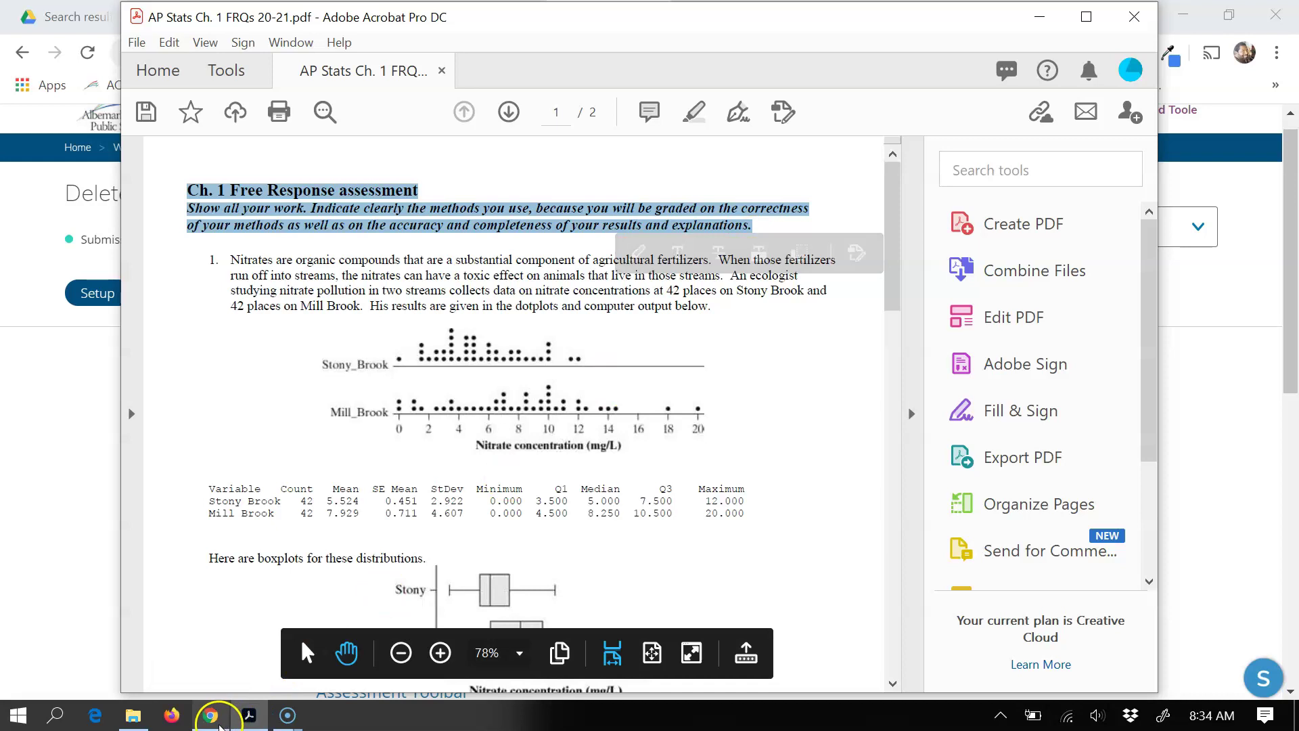
click(211, 716)
click(370, 453)
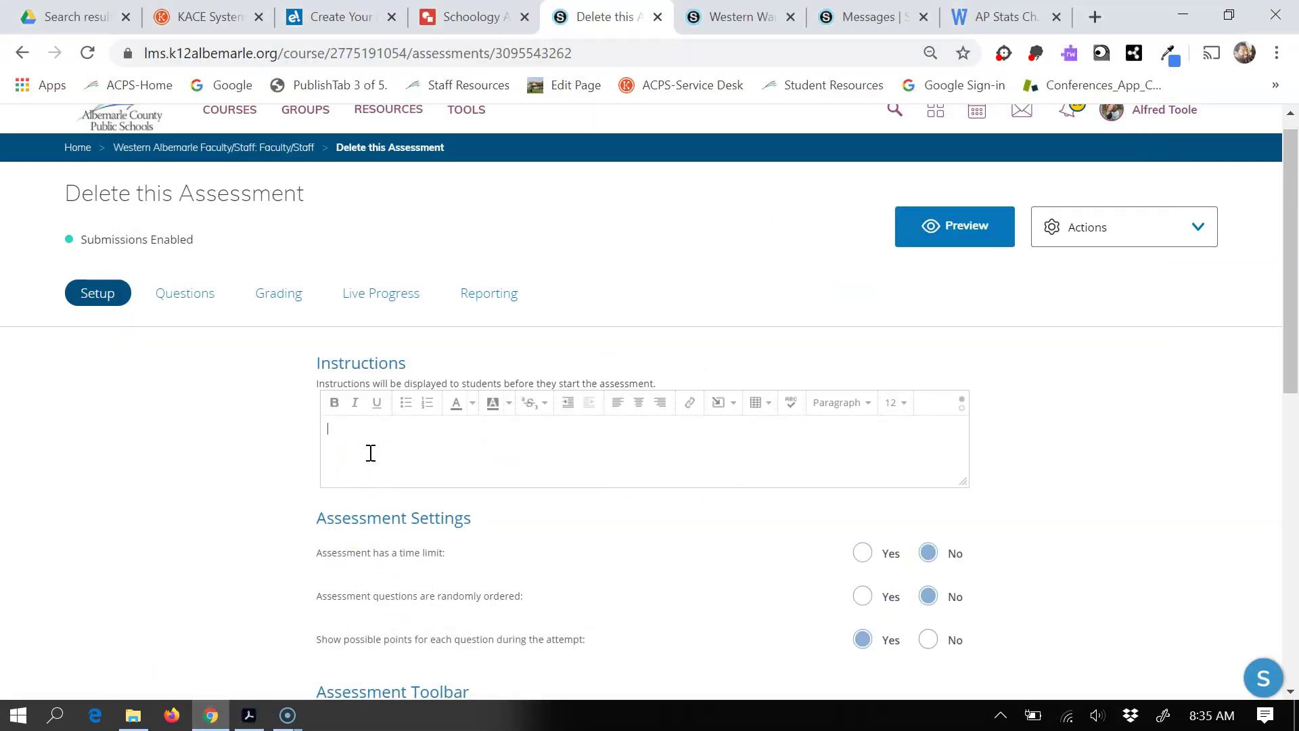
key(ctrl+v)
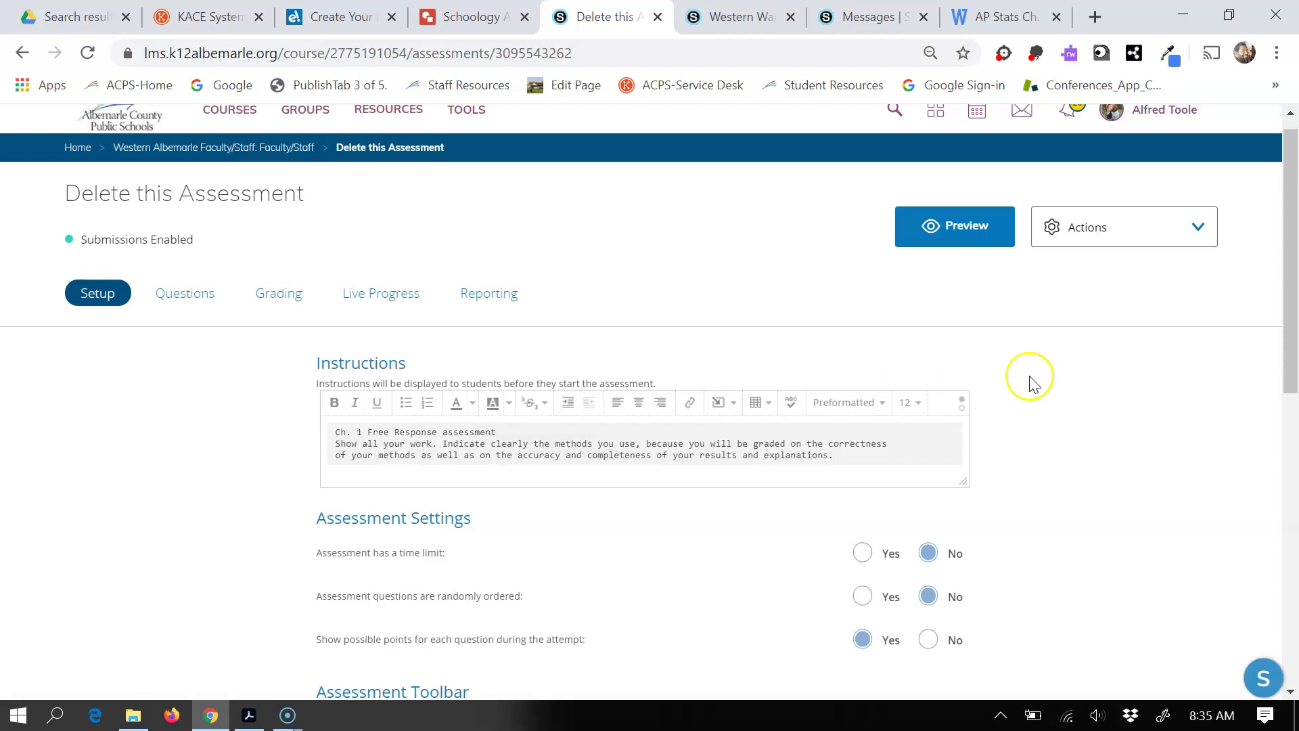
Review the assessment, toolbar and student settings, and save the setup.
drag(1290, 314, 1265, 603)
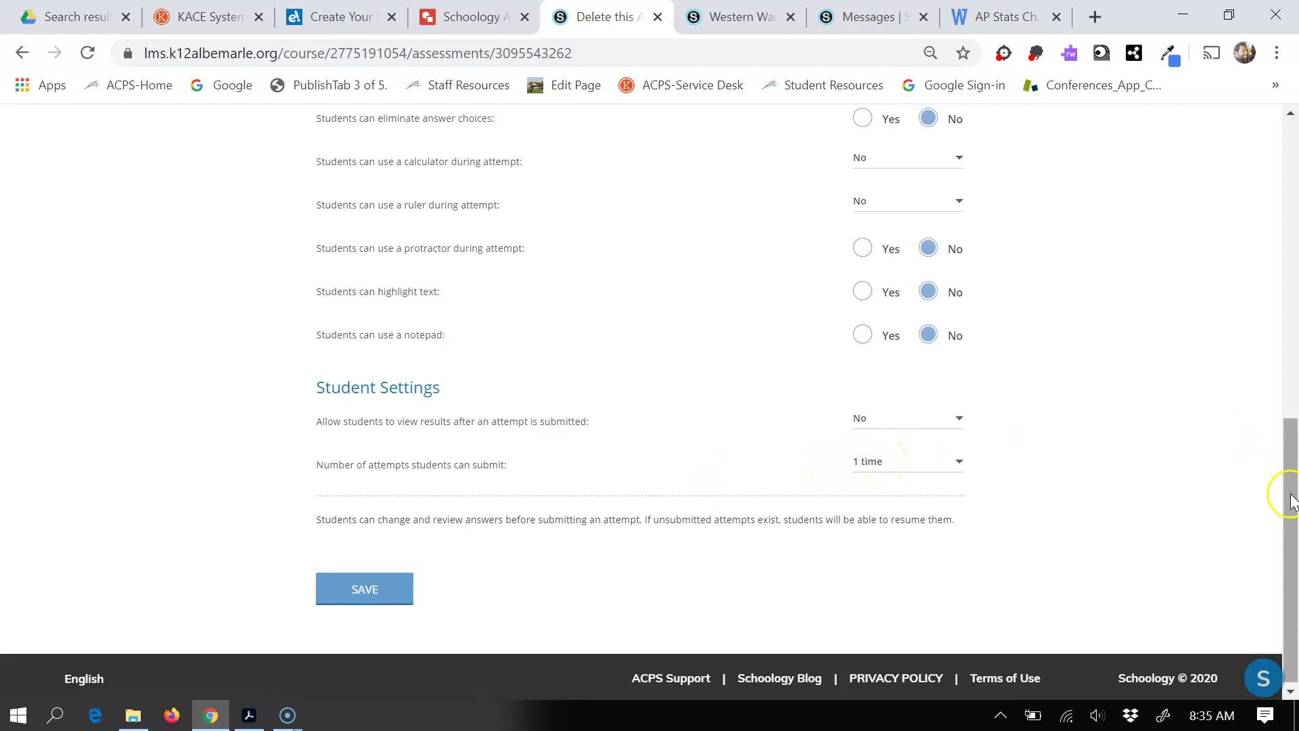
drag(1288, 493, 1284, 367)
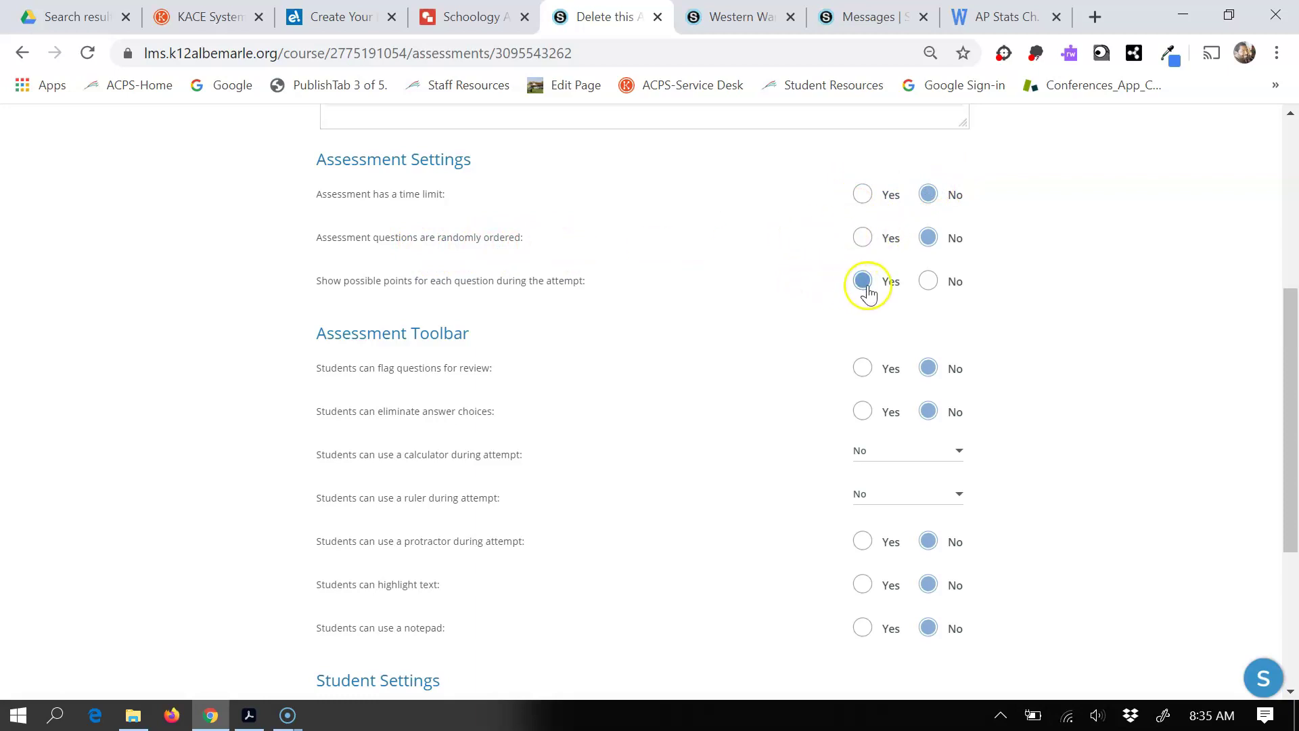
drag(1290, 362, 1267, 525)
click(371, 598)
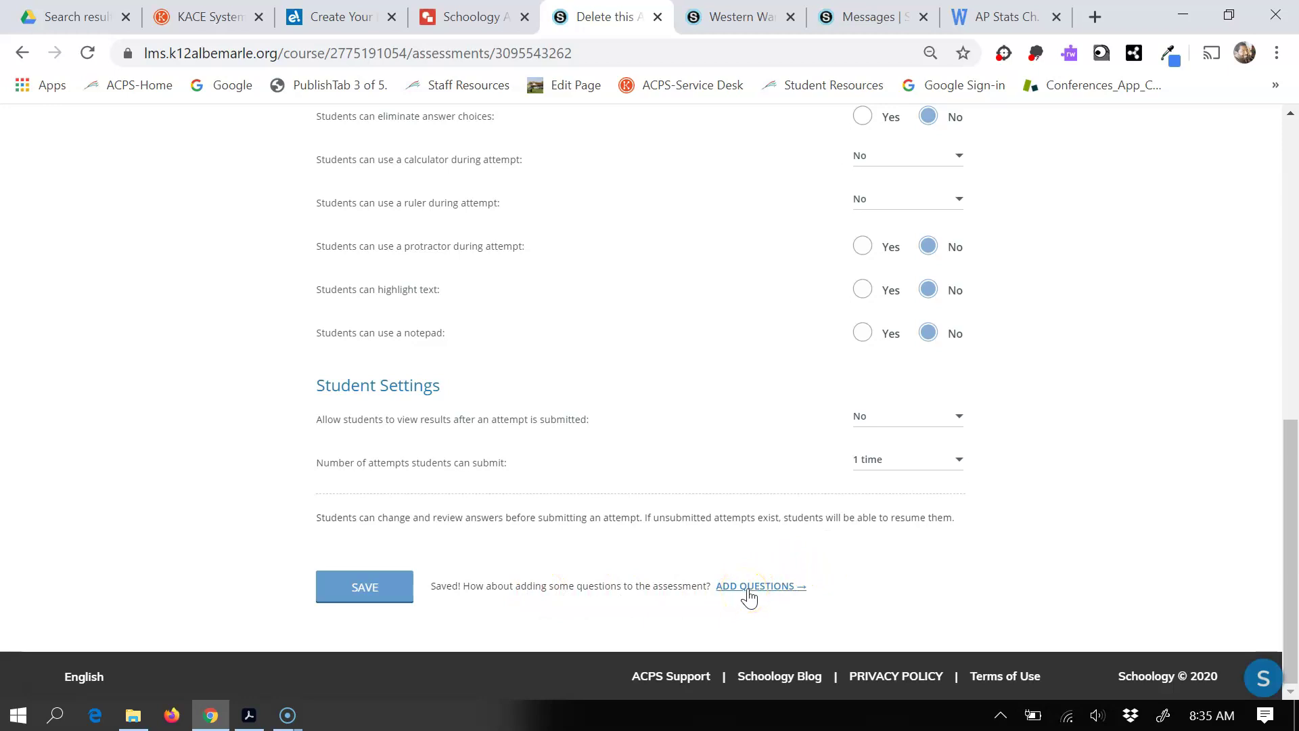
Open the assessment's Questions section and bring up the available item types.
drag(1286, 465, 1283, 170)
click(186, 314)
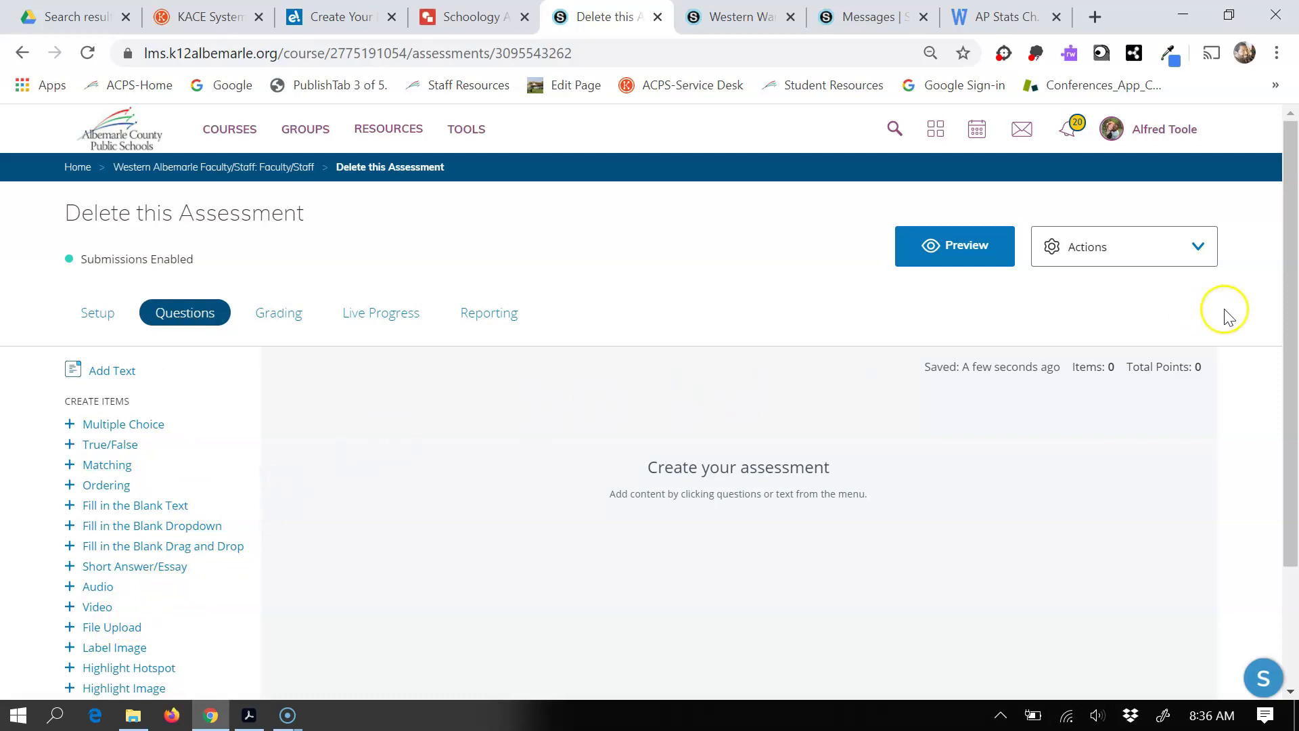
drag(1287, 288, 1279, 403)
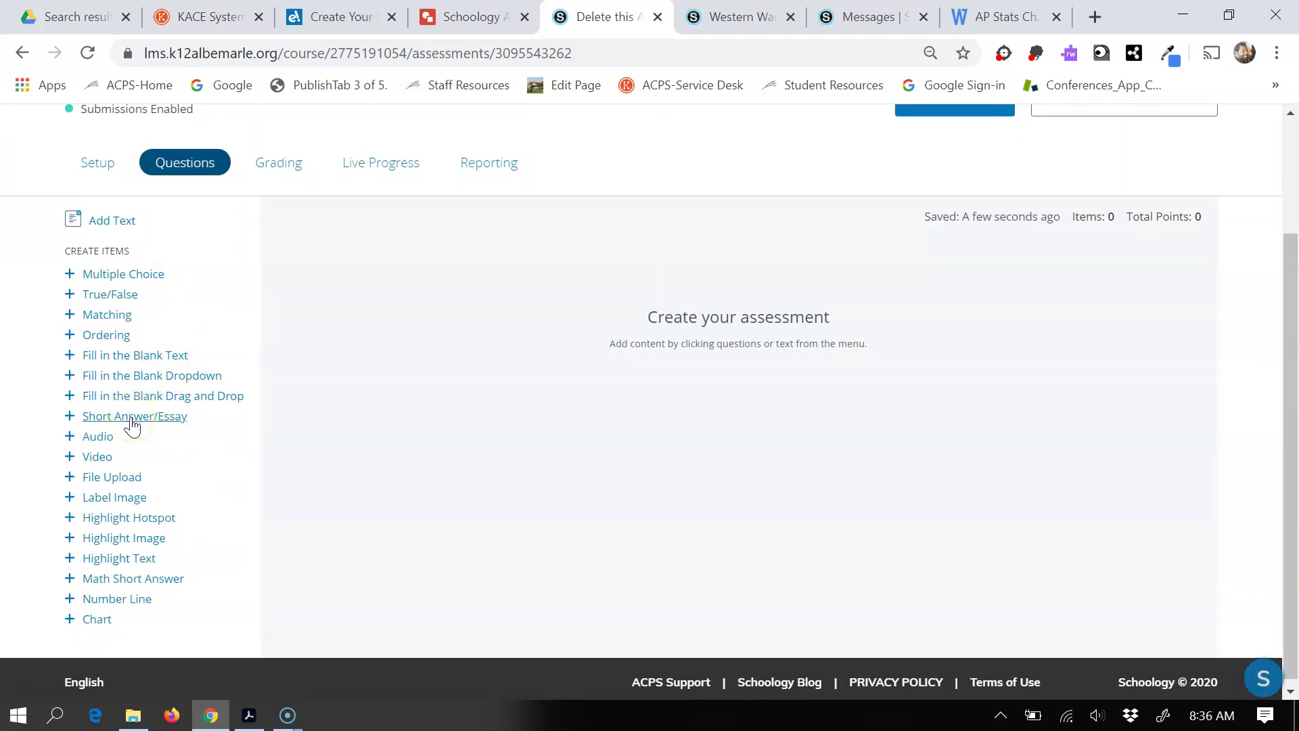
click(119, 478)
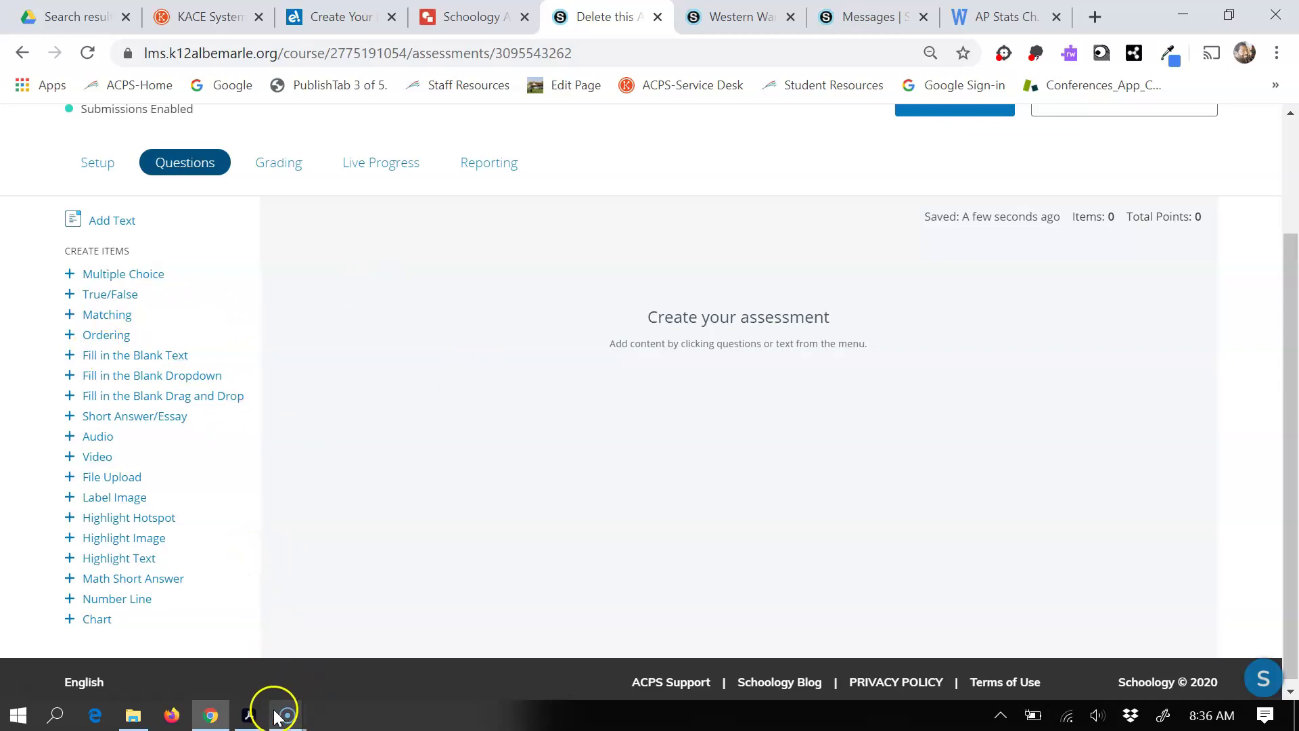
Switch to Acrobat and copy the introductory paragraph of question 1 about nitrates in the two streams.
click(250, 715)
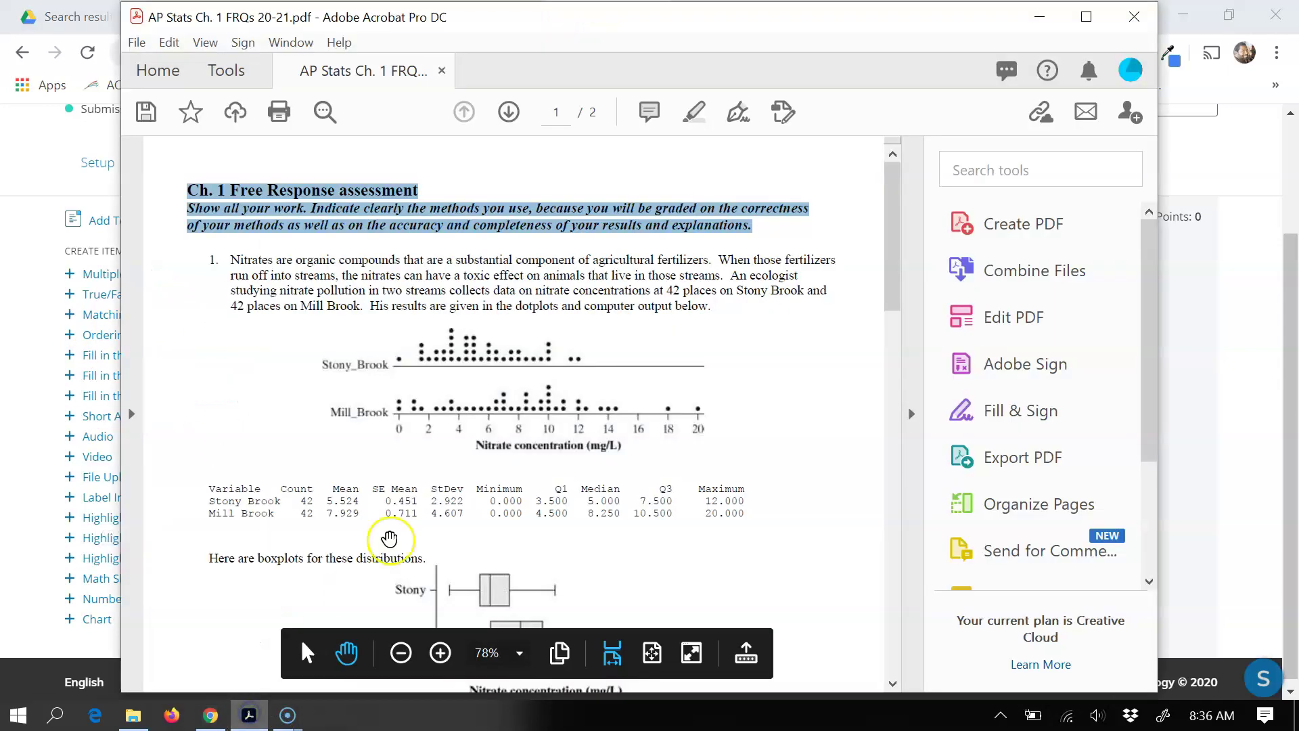
click(238, 369)
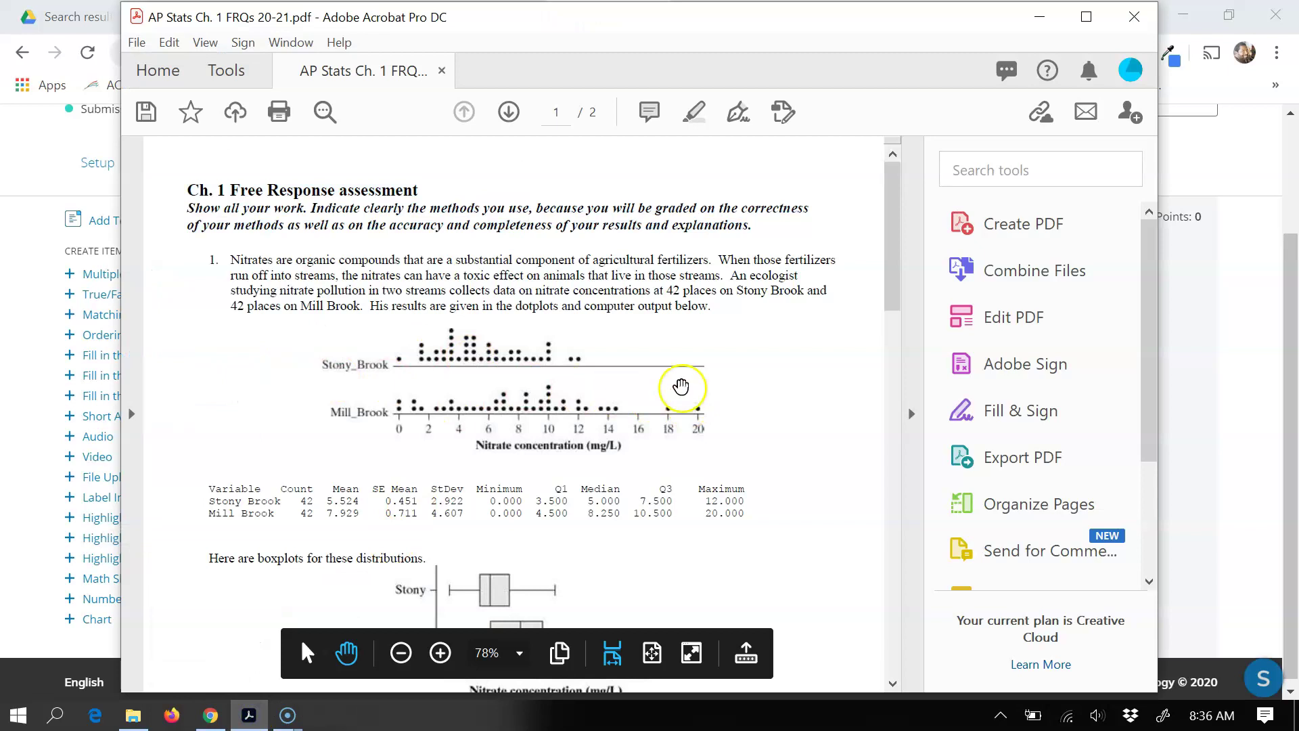
drag(890, 278, 843, 273)
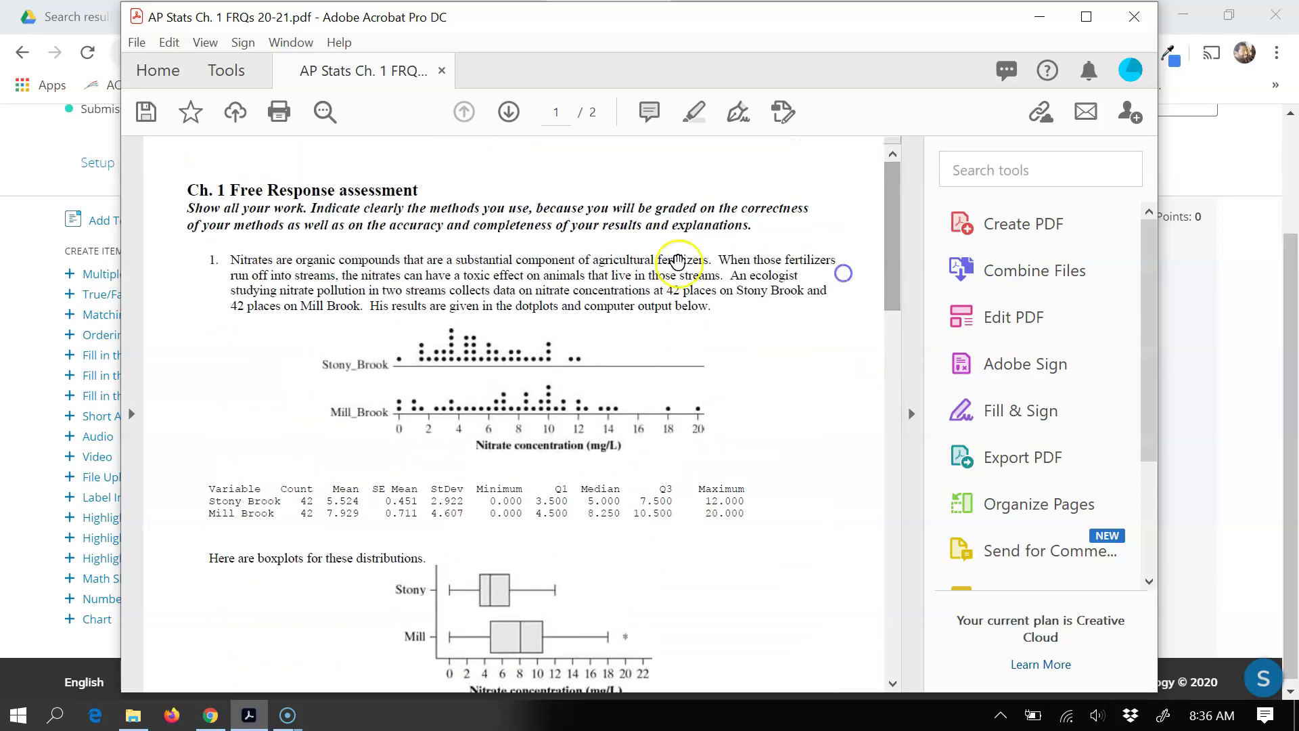
drag(713, 313, 333, 264)
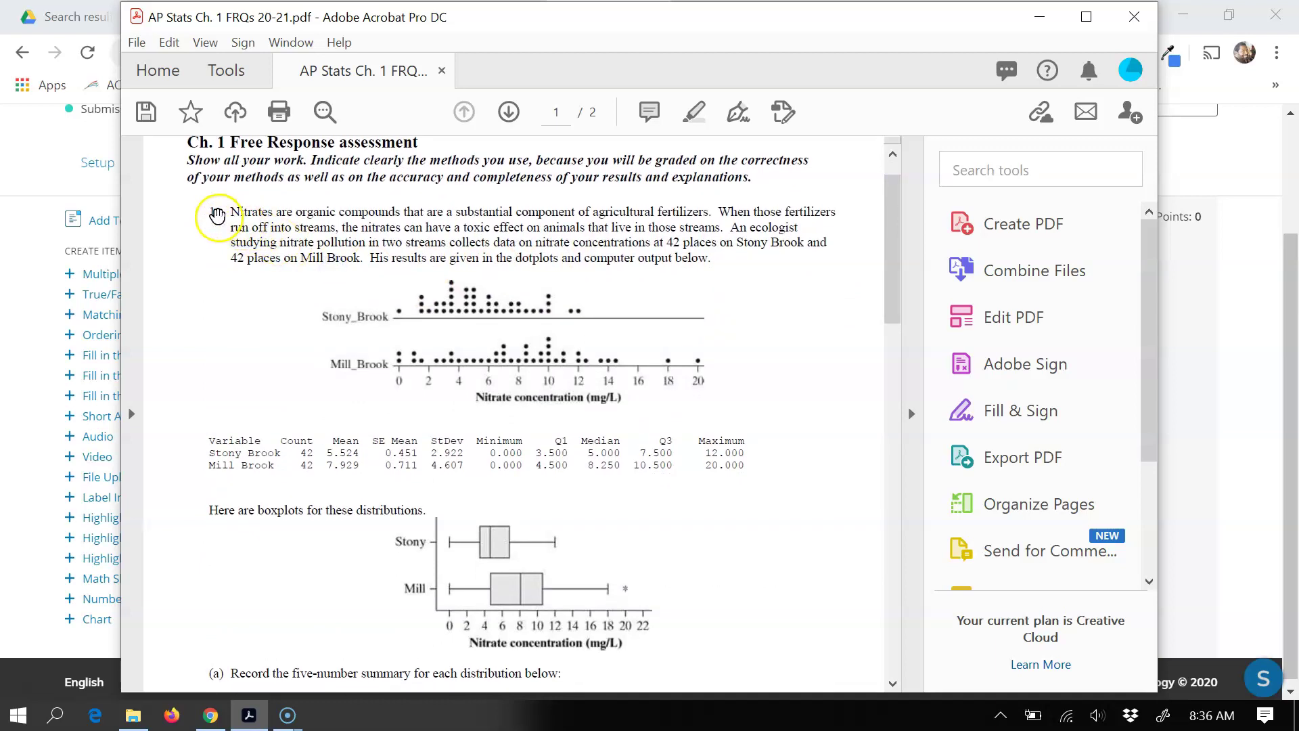
drag(230, 213, 719, 274)
key(ctrl+c)
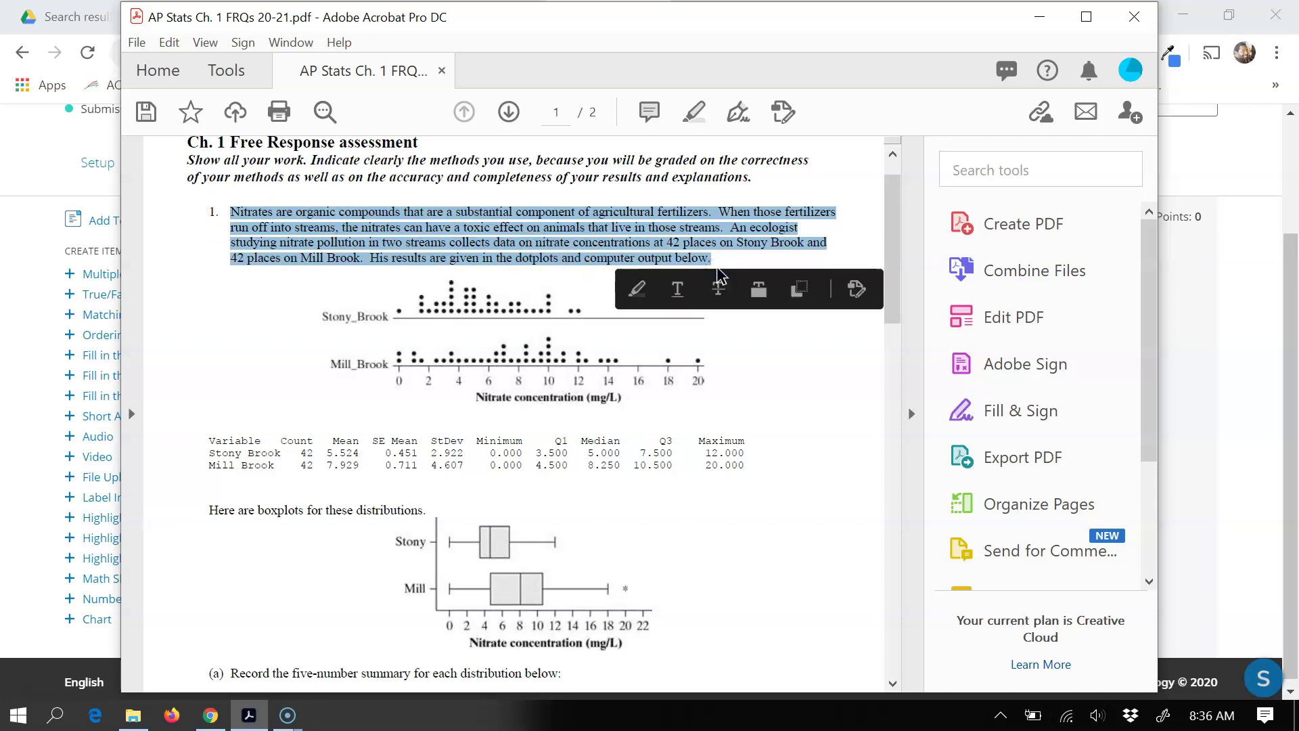
Back in Chrome, add a File Upload question, paste the nitrates paragraph as its text and start a new line below it.
click(211, 715)
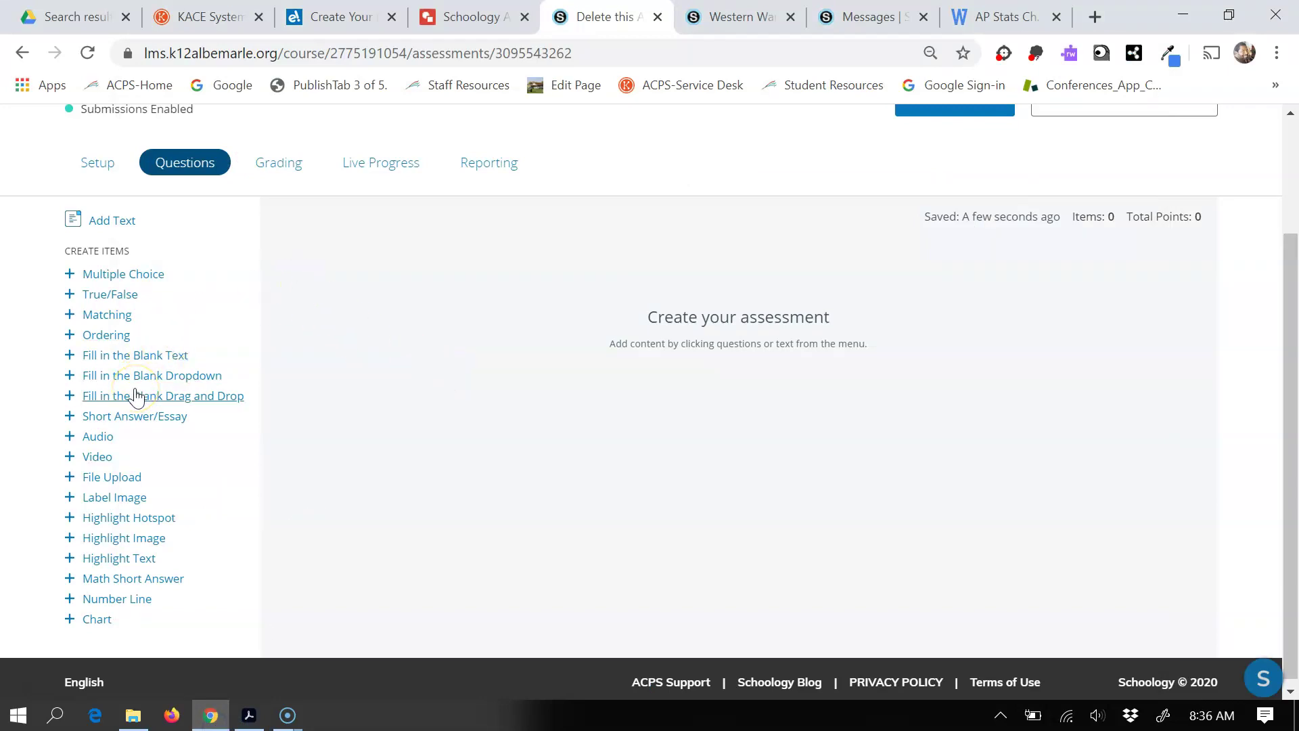
click(112, 477)
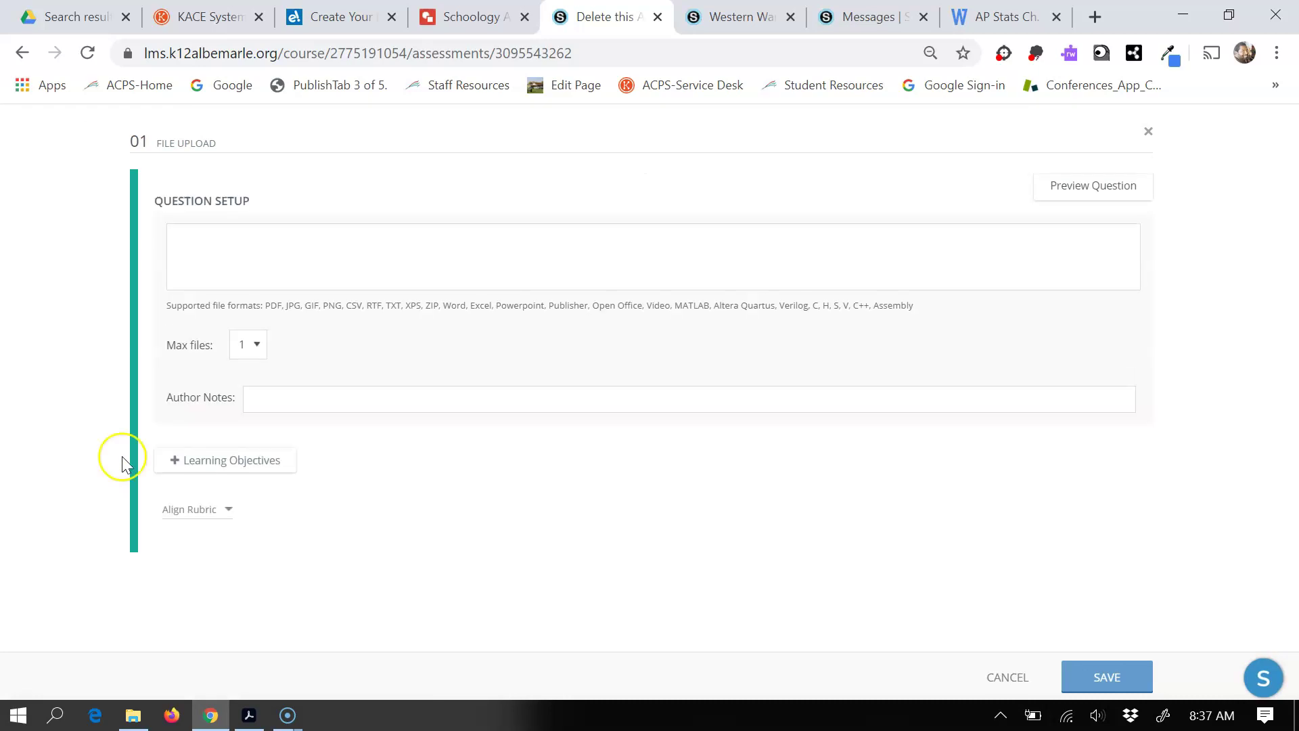
click(266, 236)
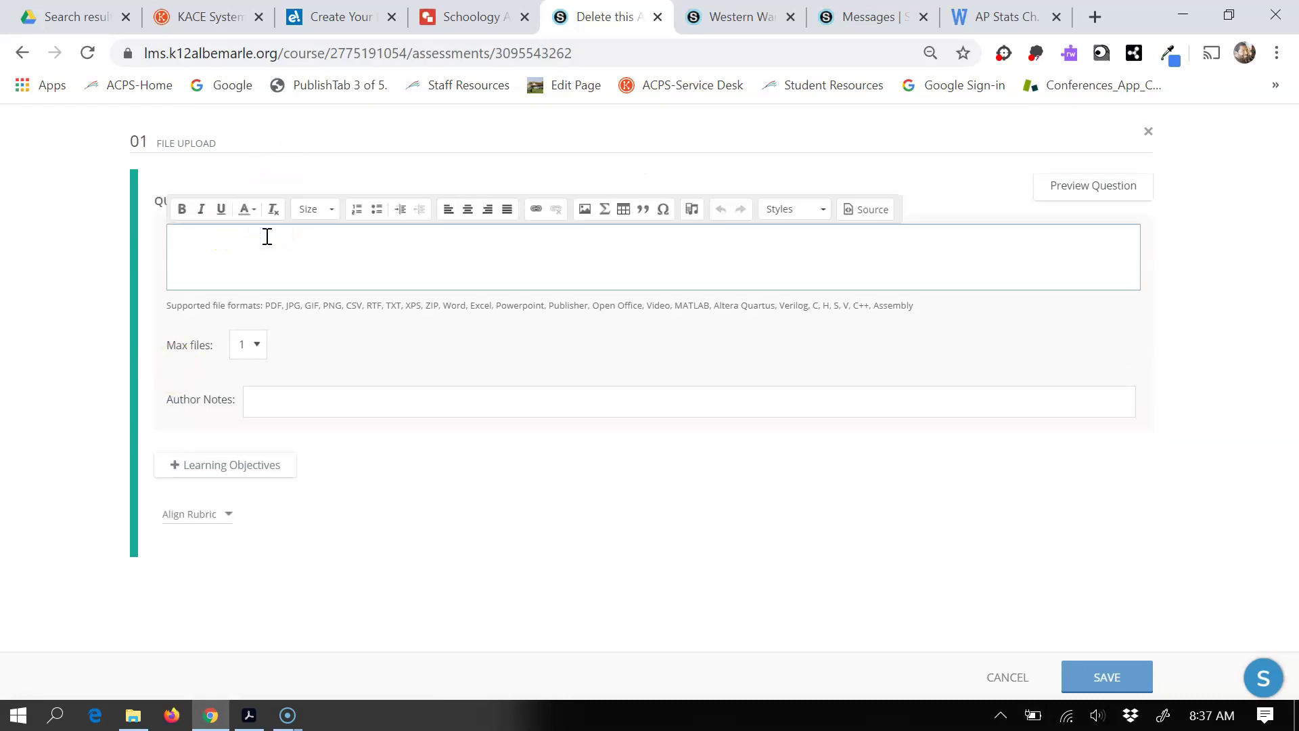
key(ctrl+v)
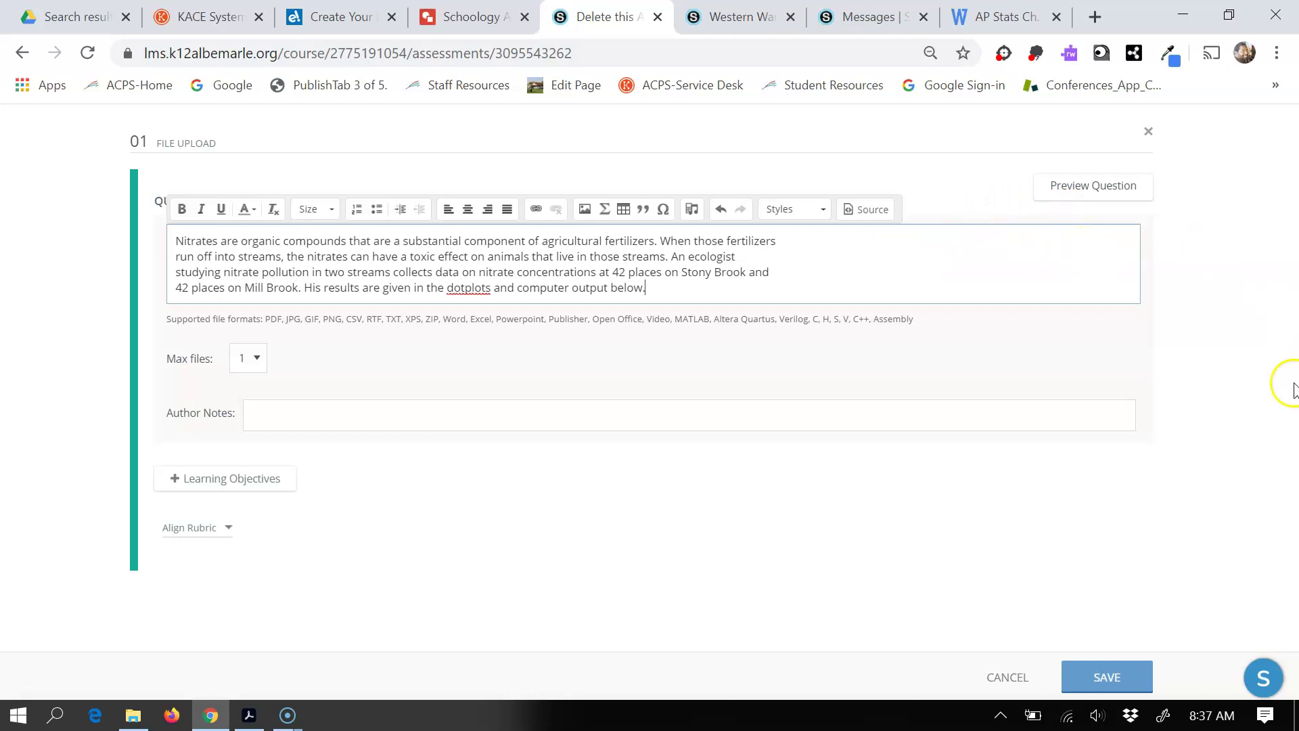
click(1189, 395)
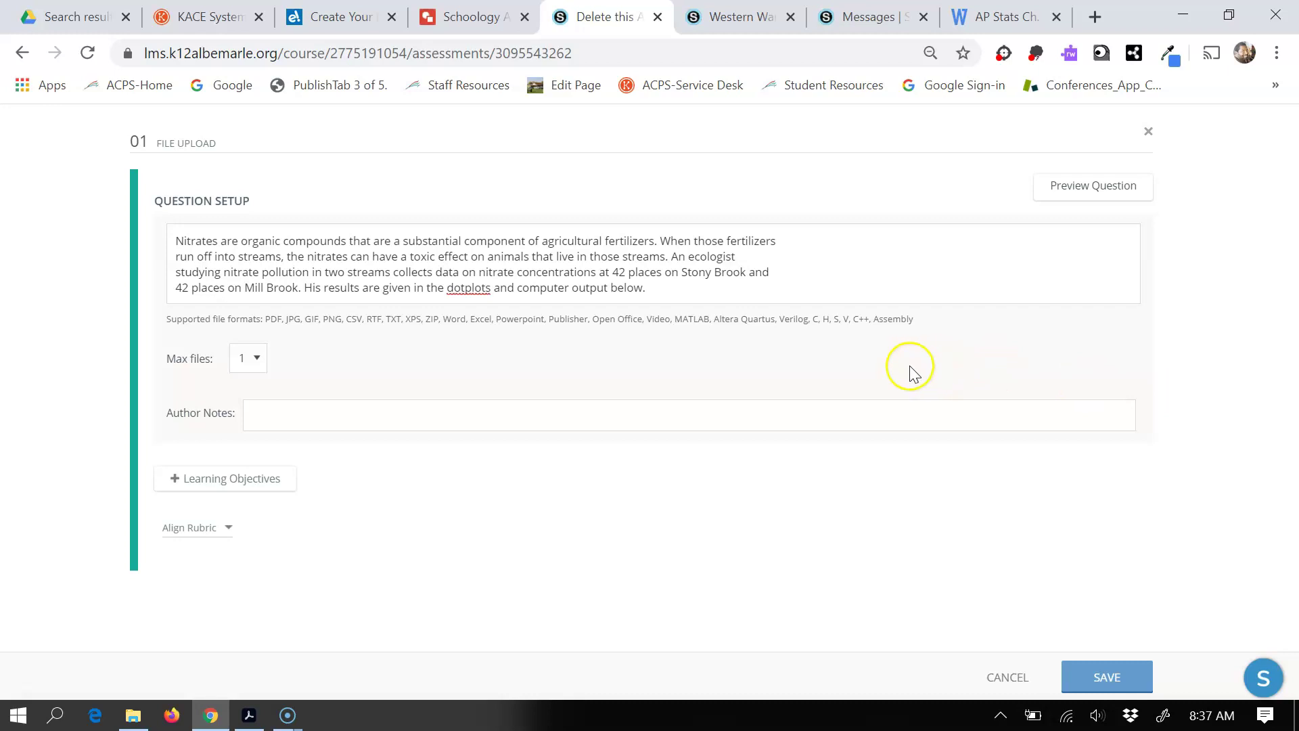
click(725, 291)
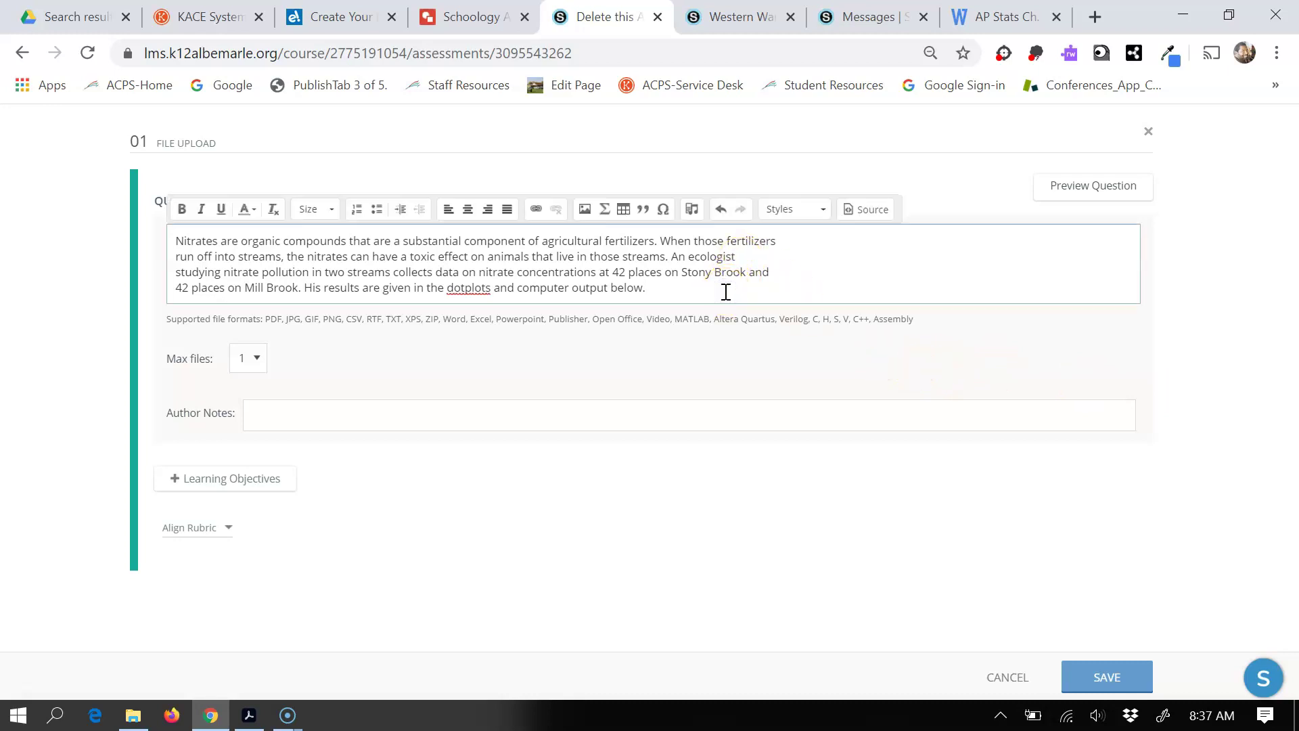
key(Return)
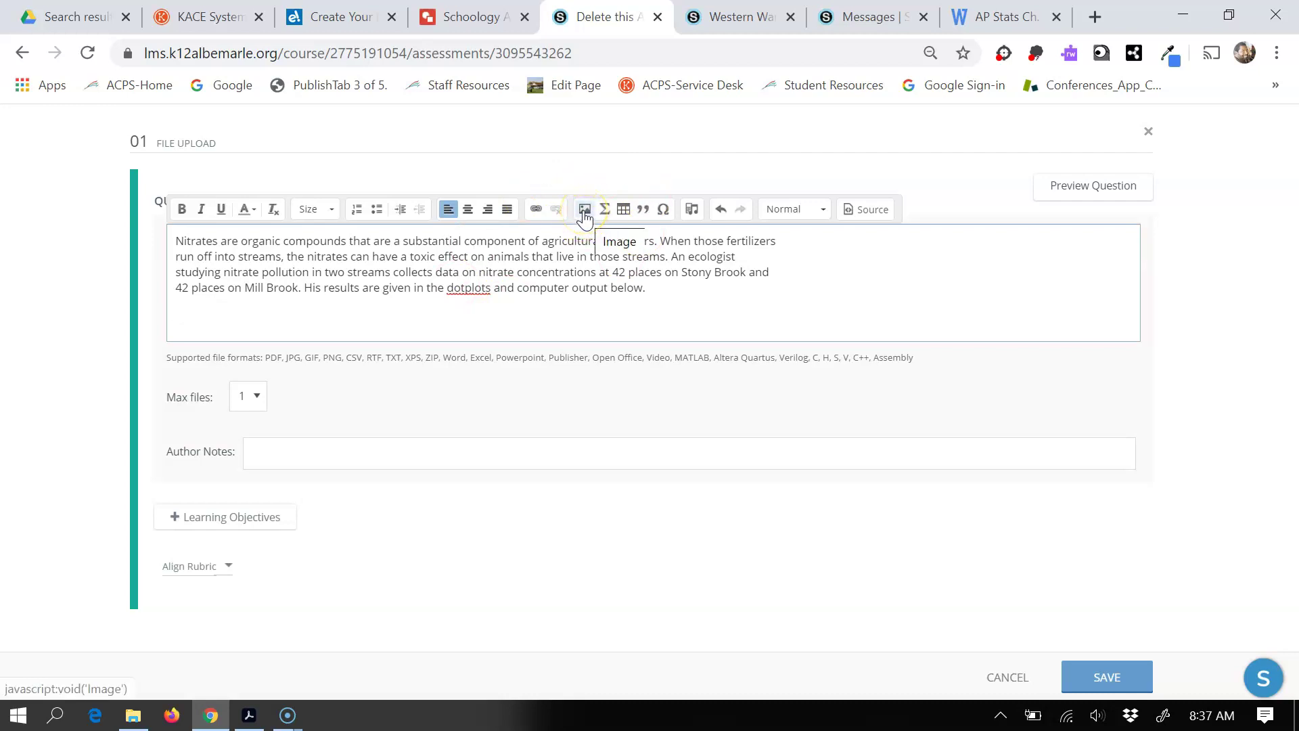
Switch to Acrobat and snip the Stony Brook and Mill Brook dotplots together with the summary statistics table.
key(alt+Tab)
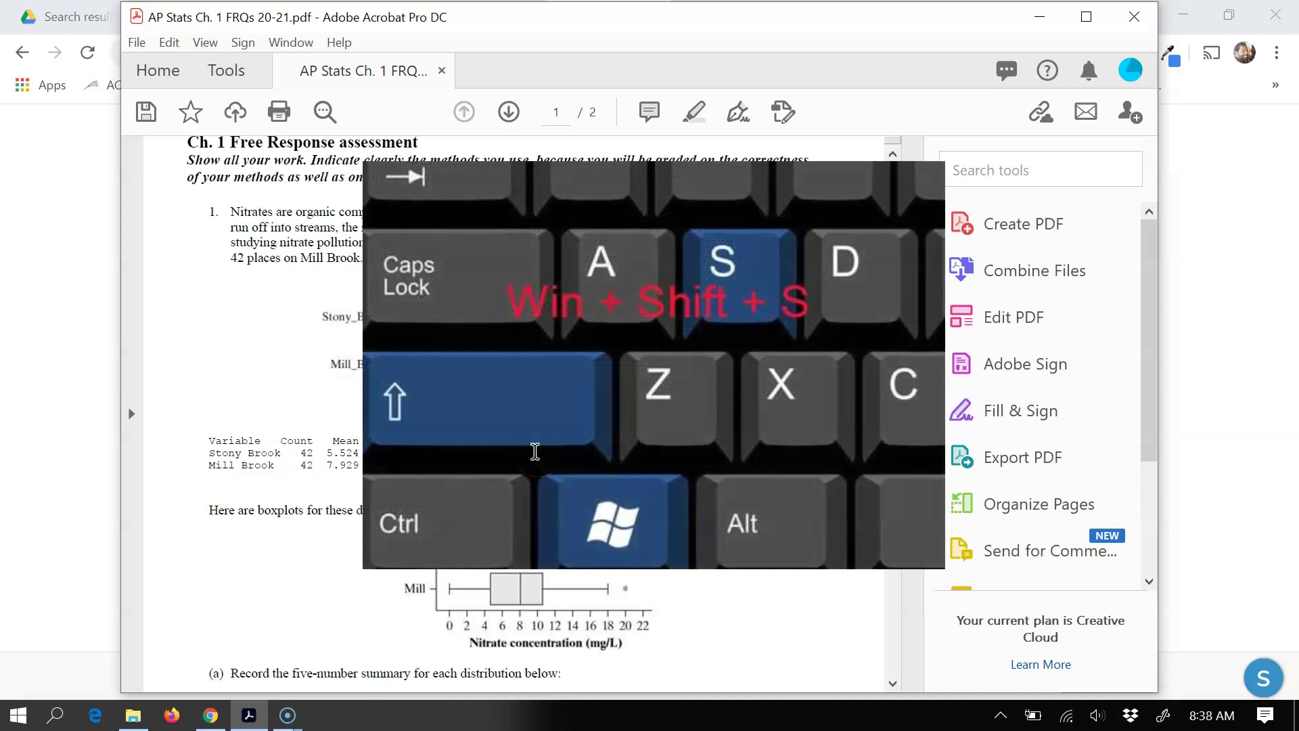
click(526, 452)
key(super+shift+s)
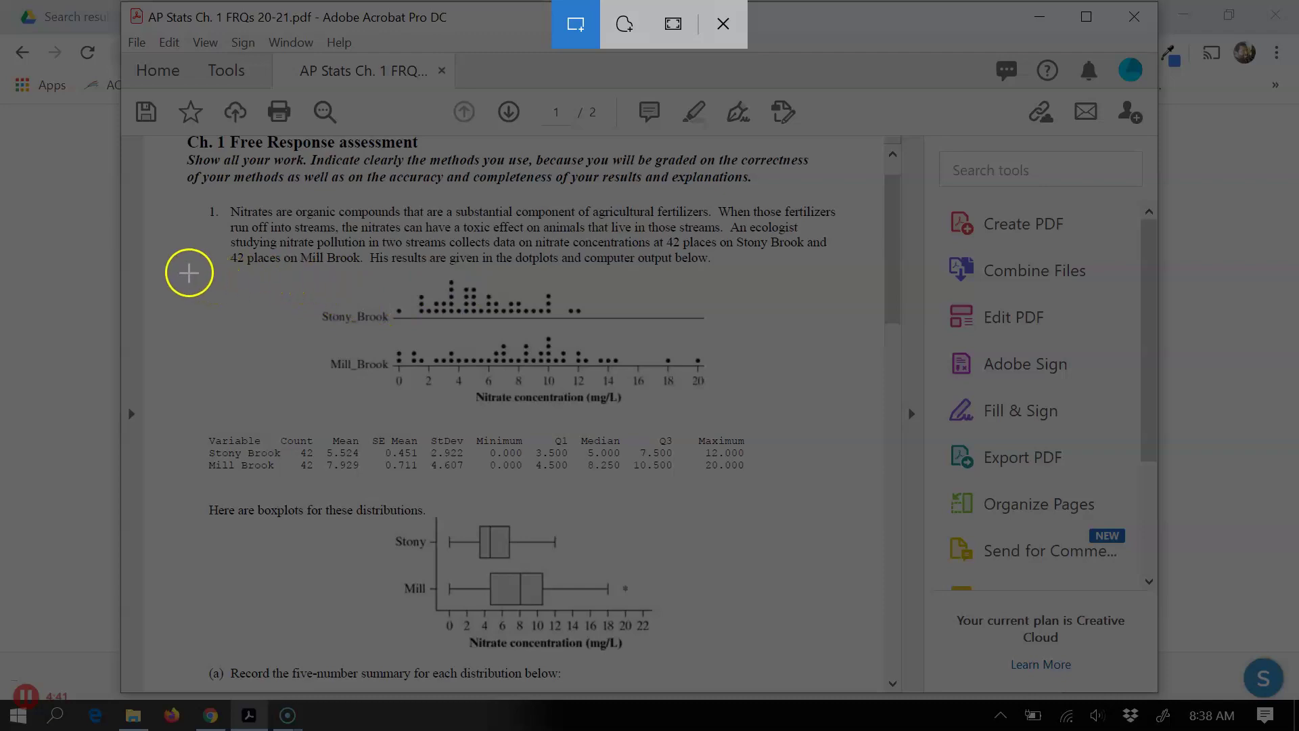
mouse_move(187, 272)
mouse_down()
mouse_move(806, 329)
mouse_move(764, 343)
mouse_move(759, 479)
mouse_up()
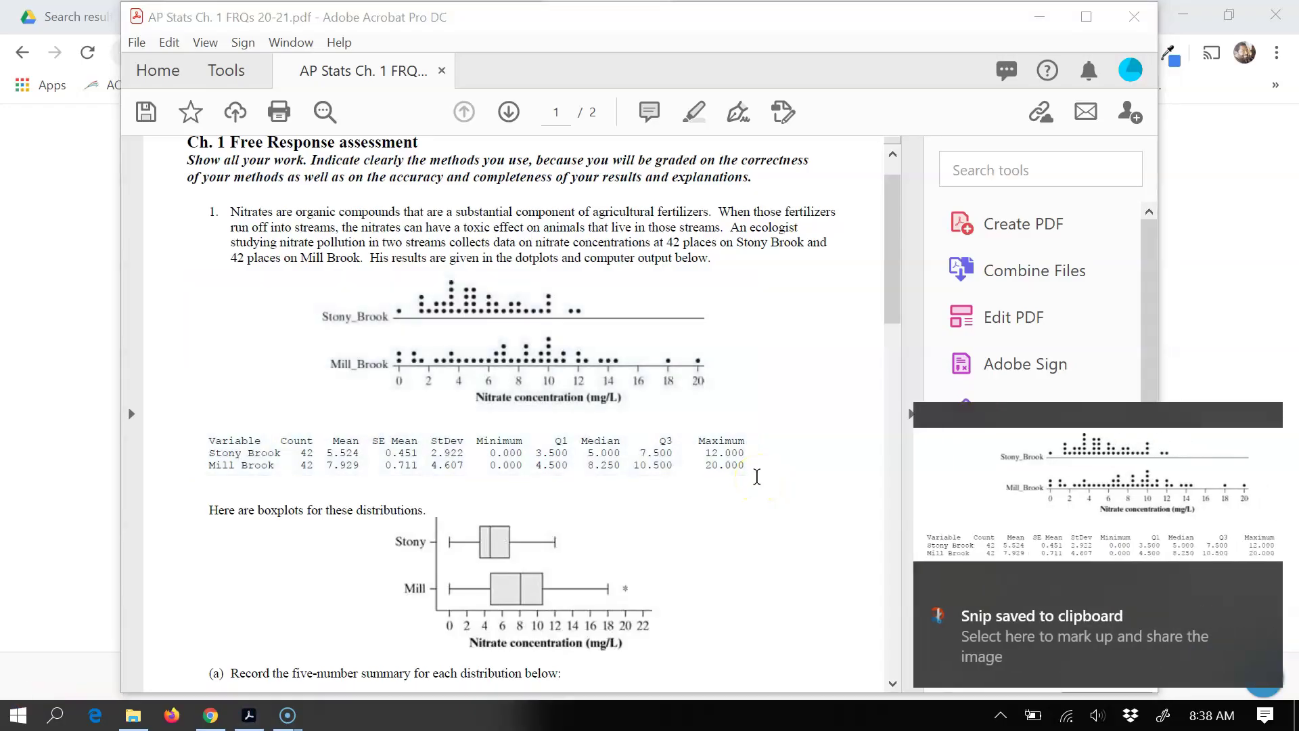
click(1125, 514)
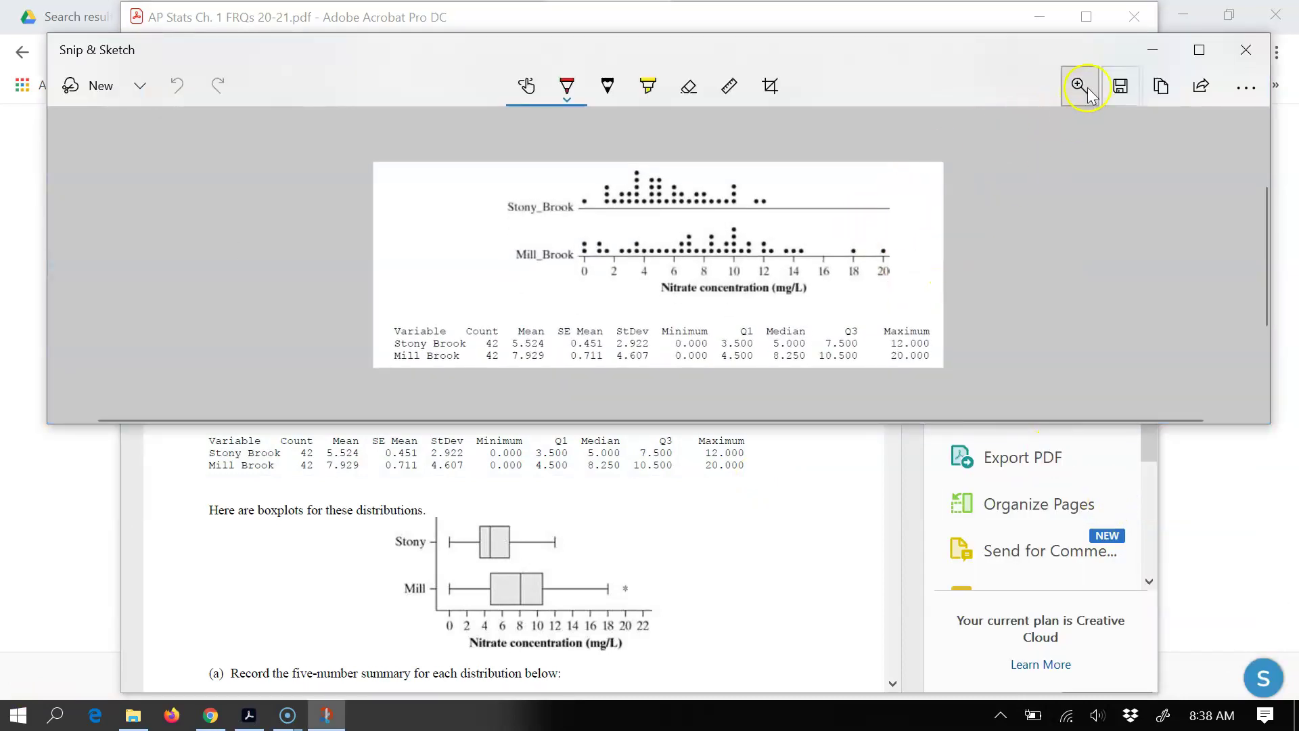
click(1126, 88)
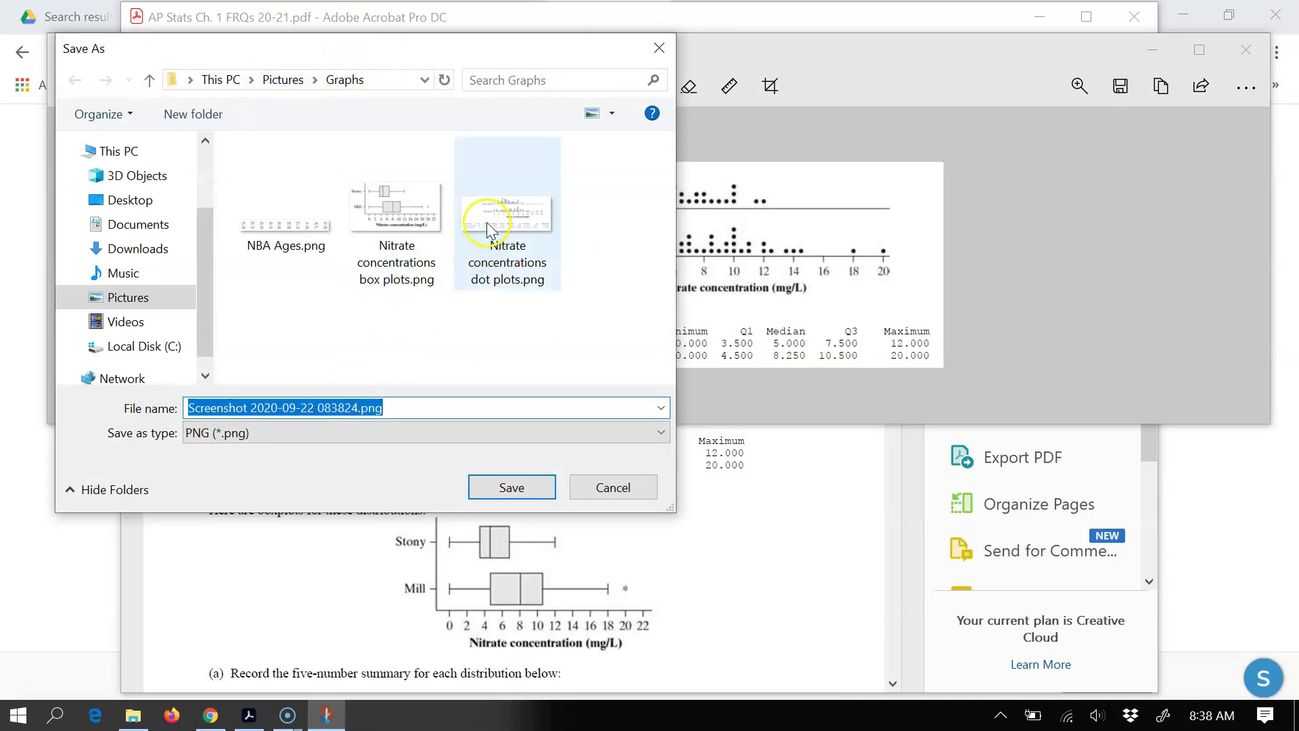
click(508, 236)
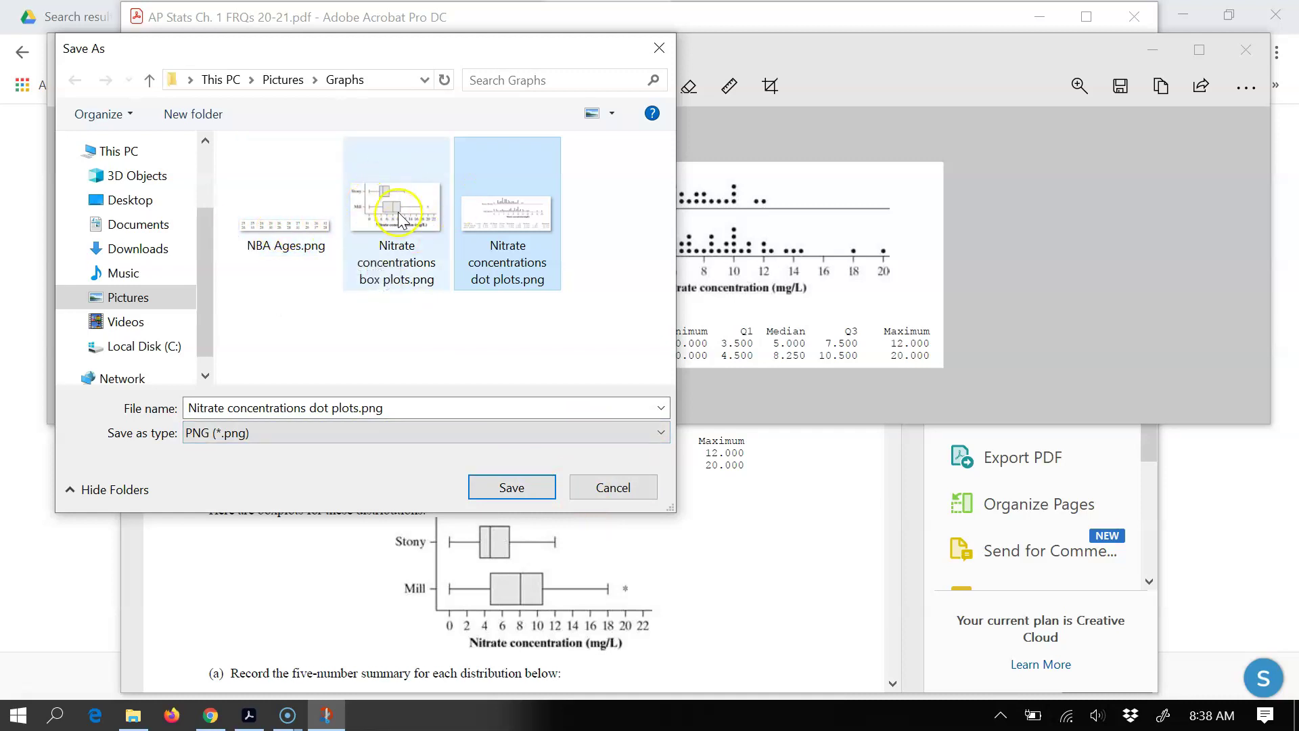
click(614, 487)
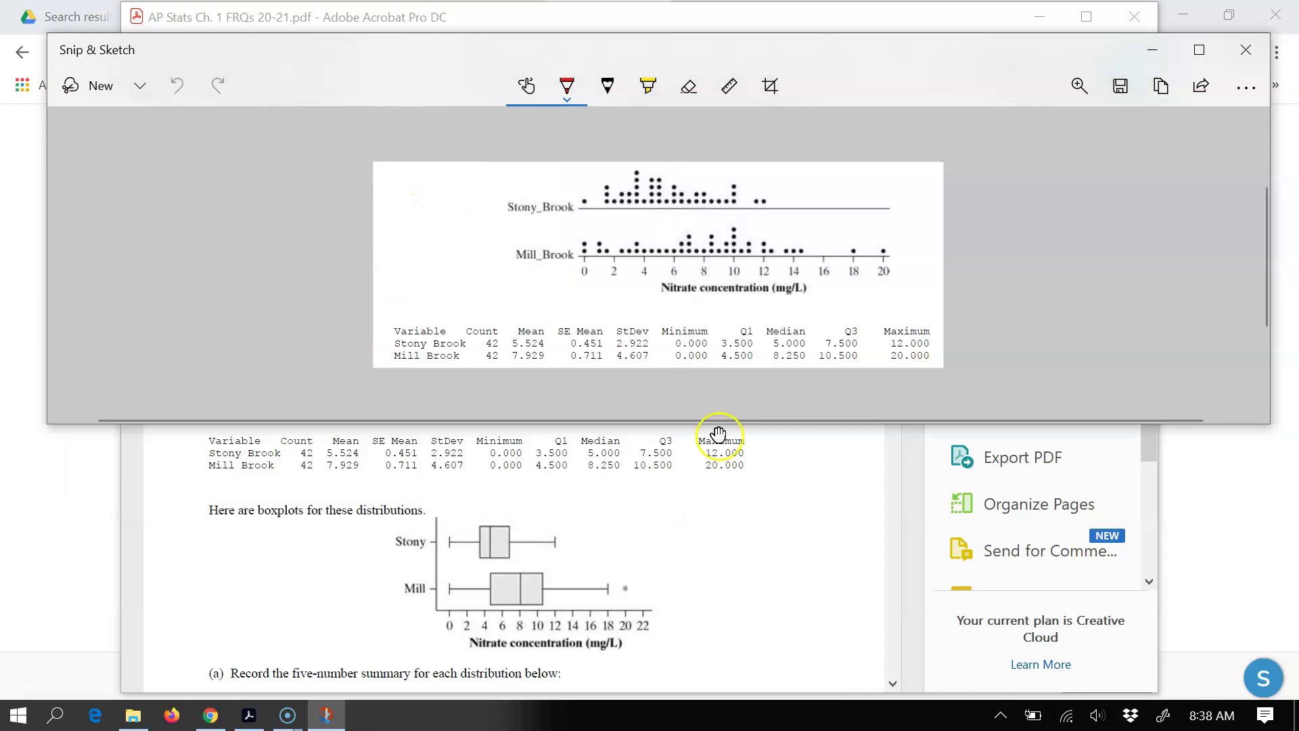
click(1248, 52)
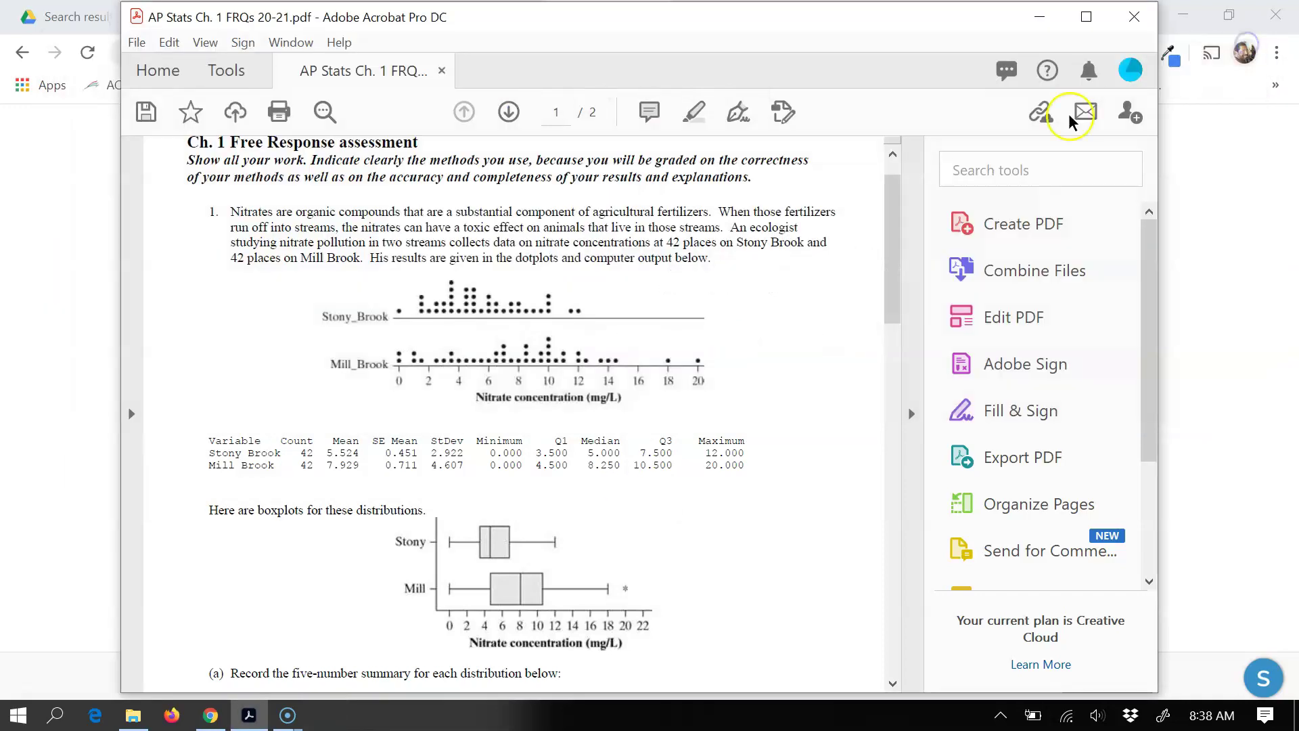
Return to the File Upload question in Chrome and upload Nitrate concentrations dot plots.png from the Graphs folder below the nitrates paragraph.
click(1039, 16)
click(660, 314)
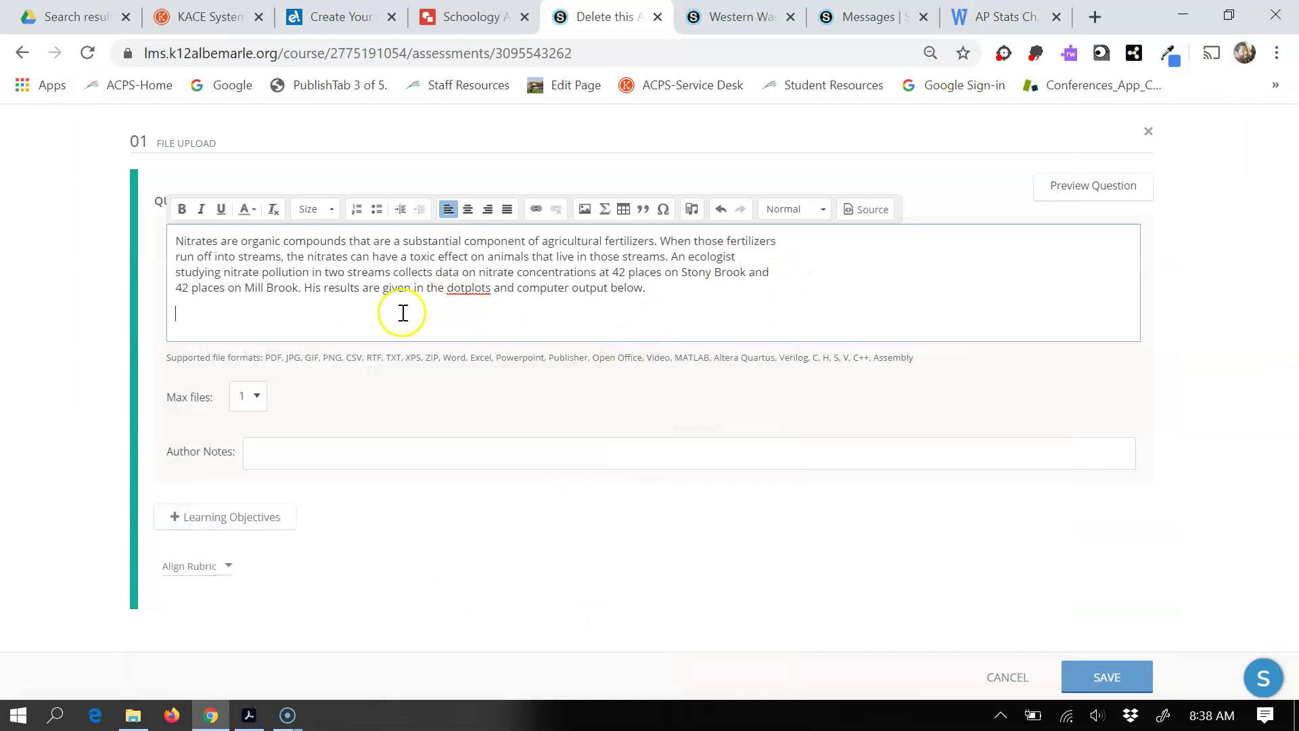
click(586, 210)
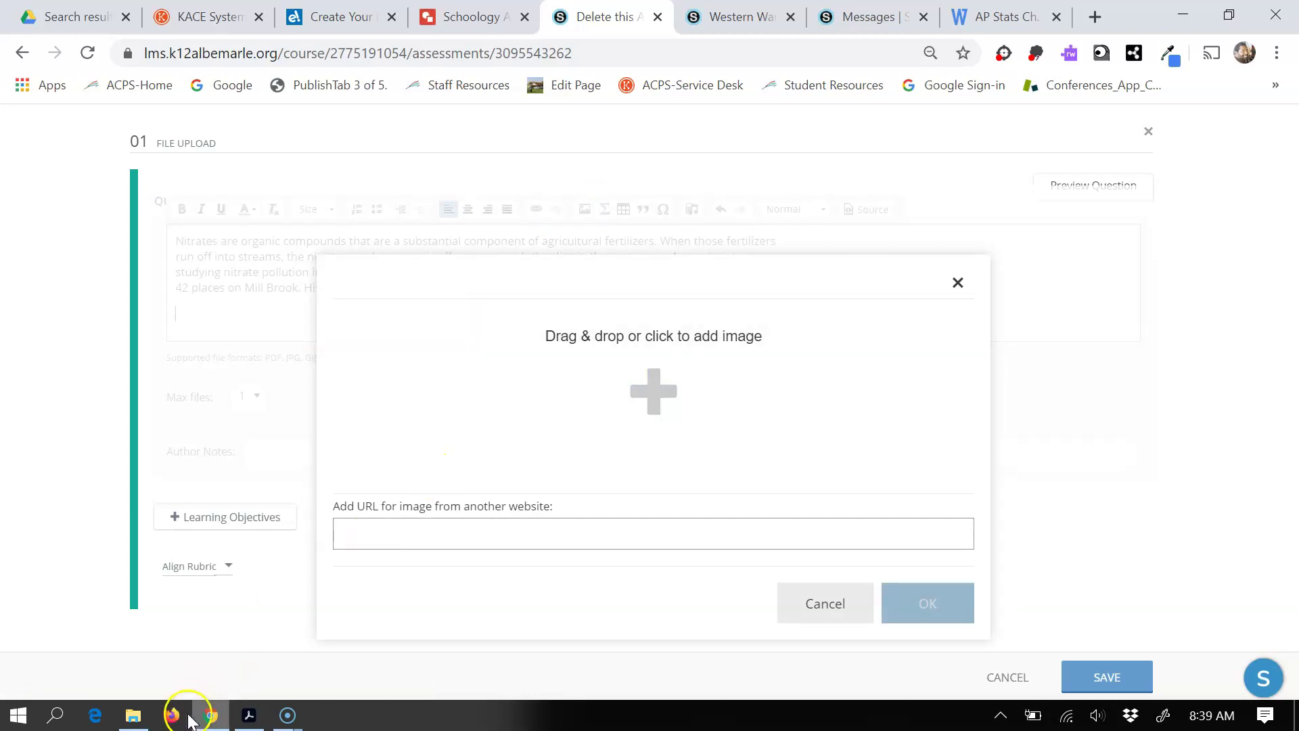
click(133, 711)
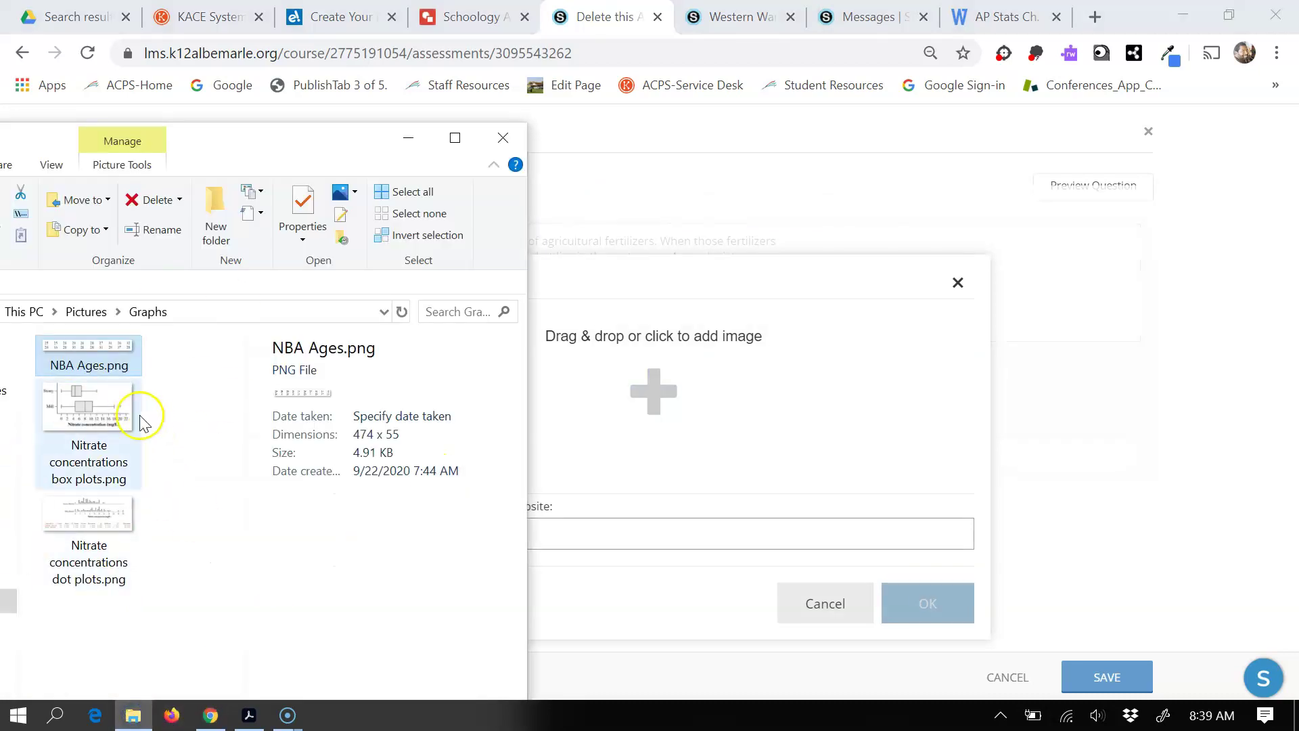
click(97, 519)
drag(98, 538, 720, 402)
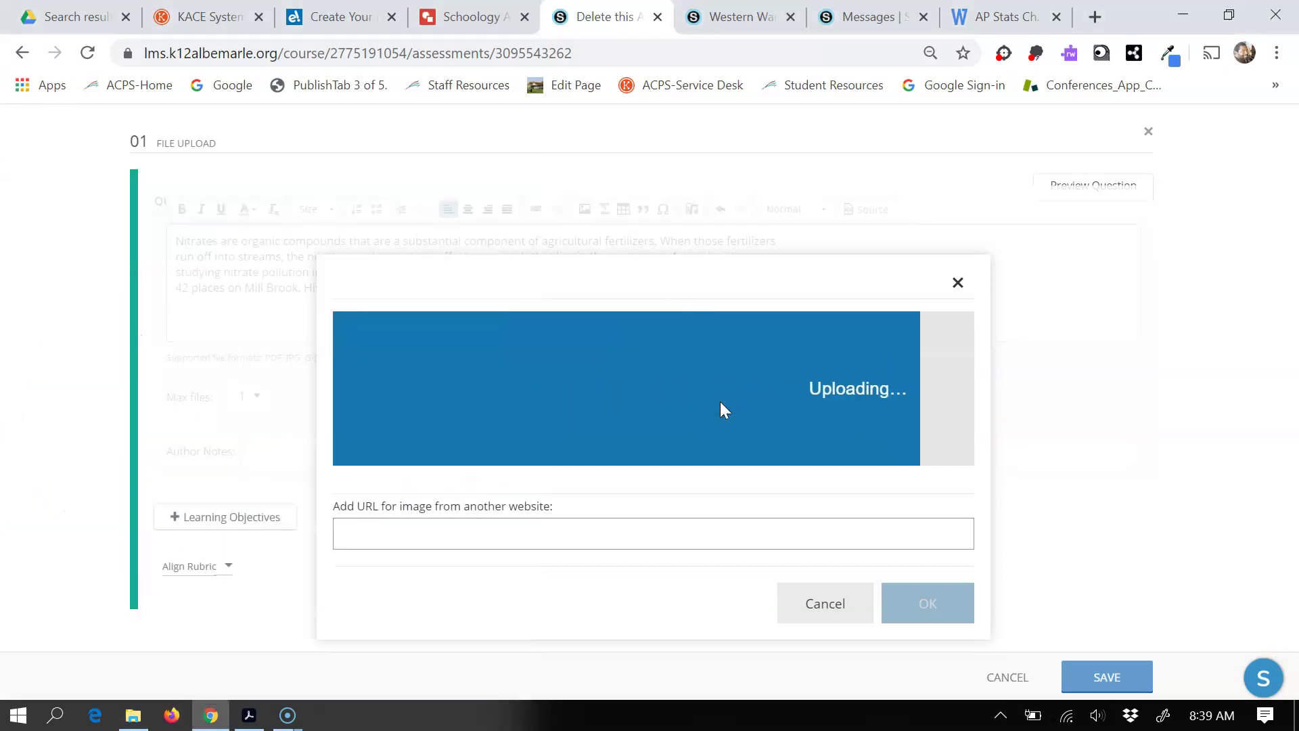
Give the uploaded image the alternative text "Nitrate Concentration Dot plot" and insert it into the question.
click(582, 520)
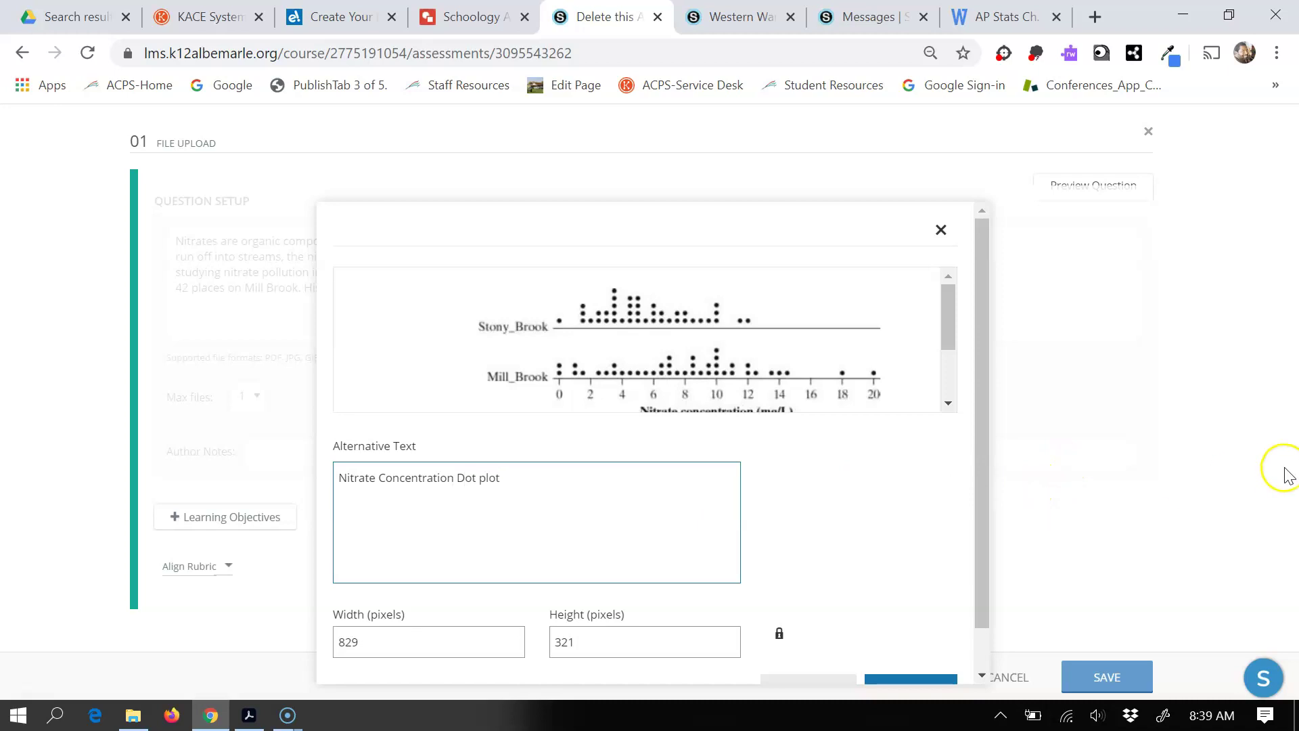
drag(981, 543, 975, 609)
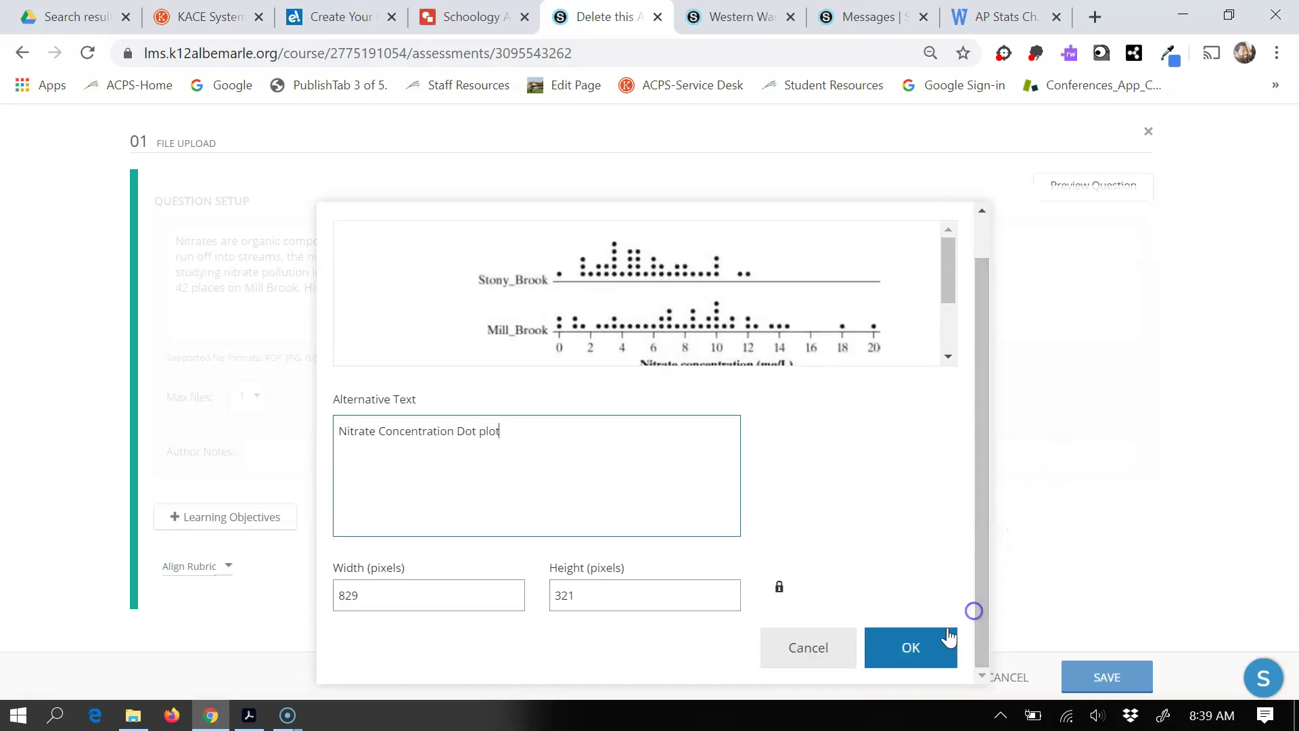
click(924, 646)
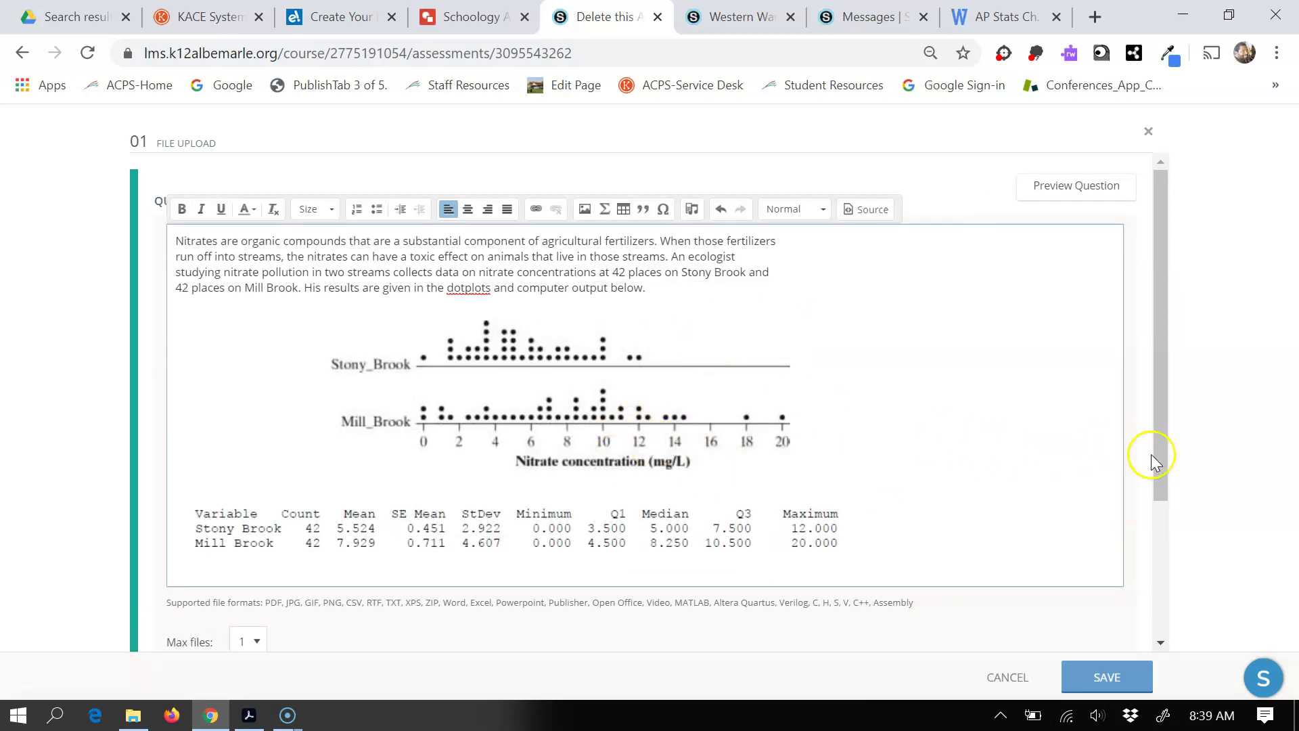
Place the text cursor after the dotplot image and start a new line below it.
scroll(1163, 472, down, 3)
click(810, 455)
click(885, 448)
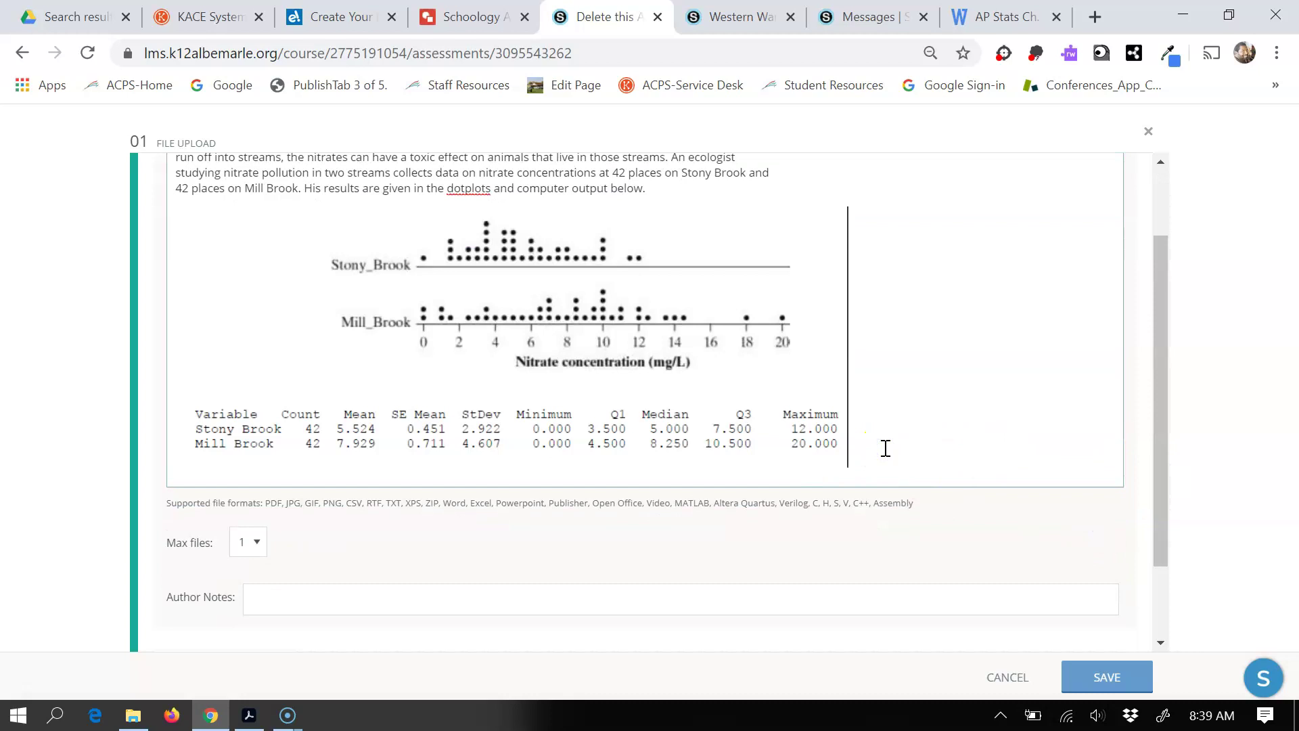
key(Return)
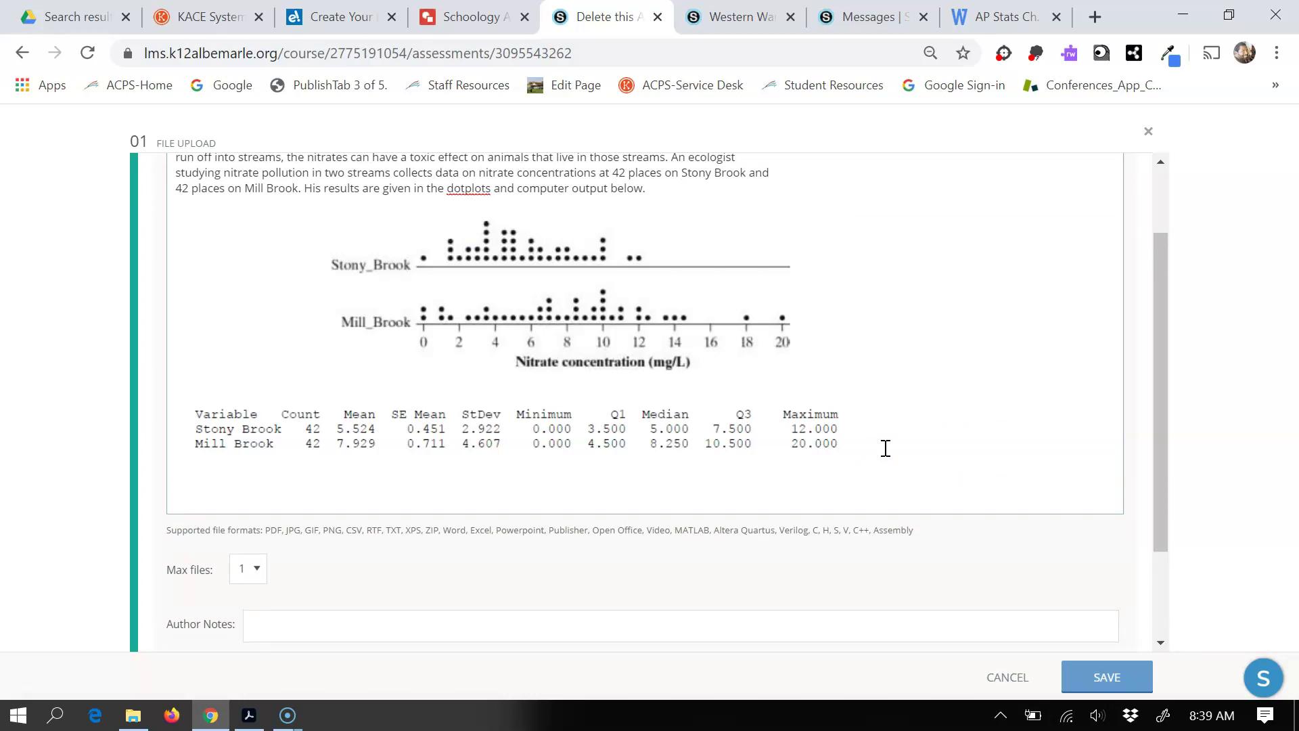
Switch to Acrobat and copy the sentence "Here are boxplots for these distributions.".
click(250, 715)
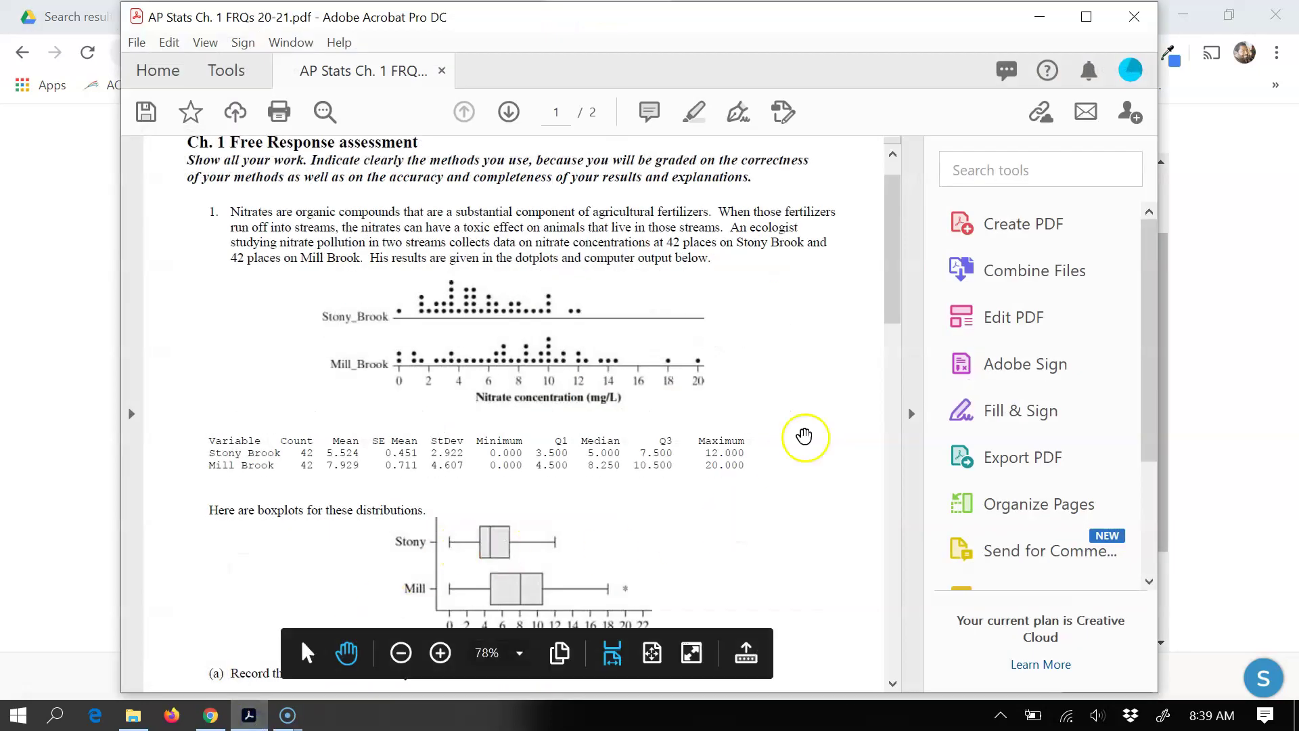
drag(893, 299, 870, 377)
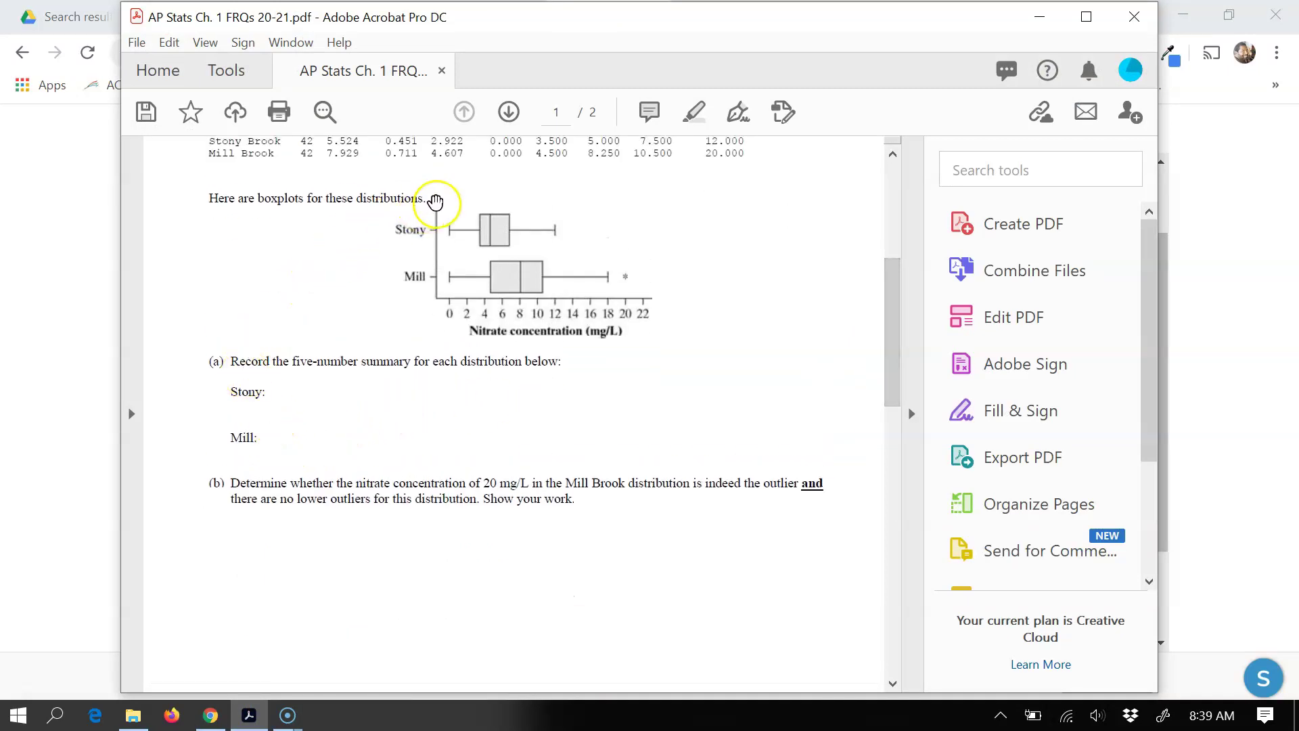
drag(435, 205, 213, 203)
click(209, 204)
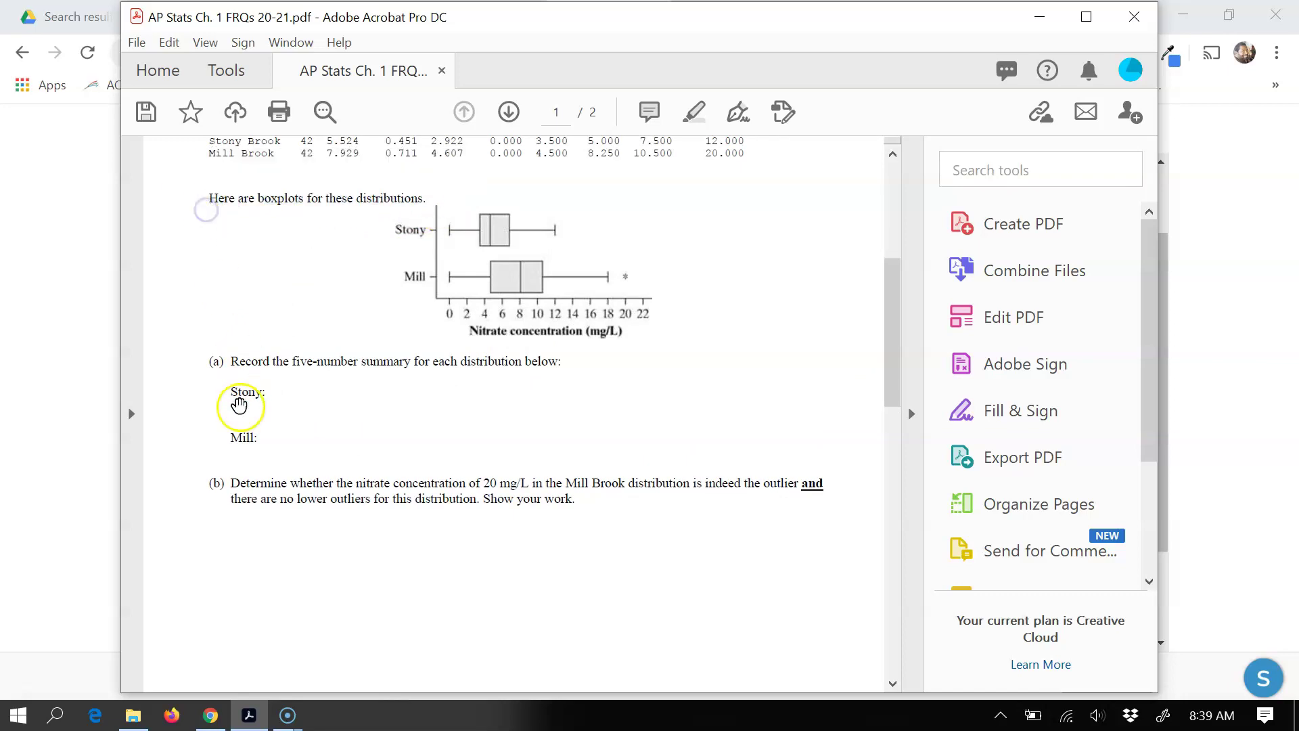
Back in Chrome, paste "Here are boxplots for these distributions." below the dotplot image and add two new lines.
click(211, 715)
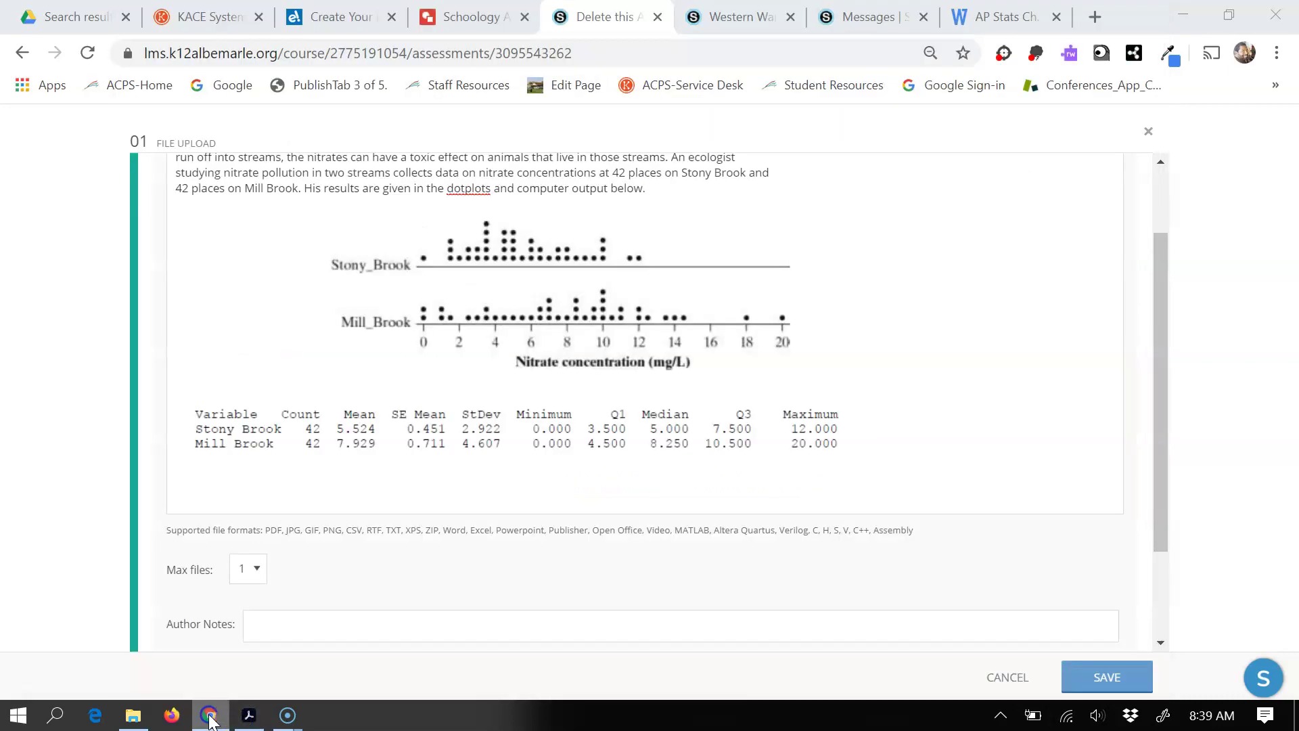
text(Here are boxplots for these distributions.)
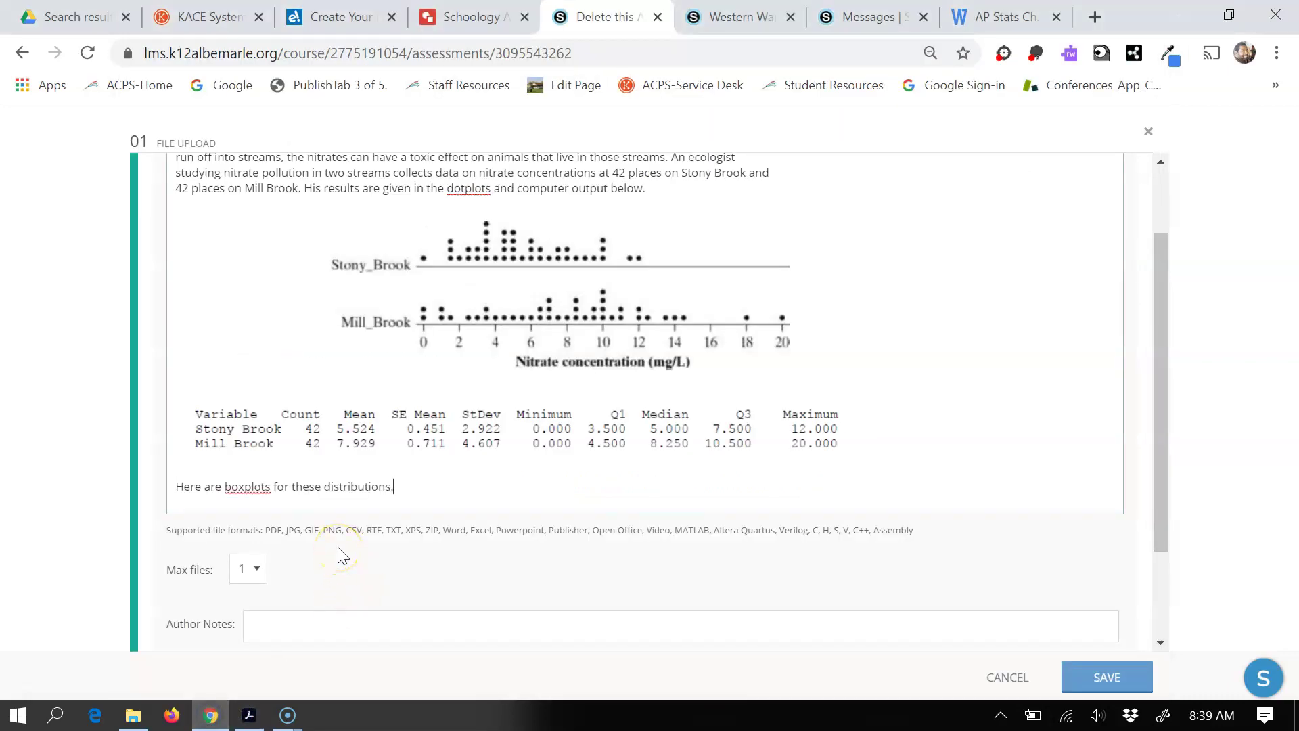
key(Return)
key(Return)
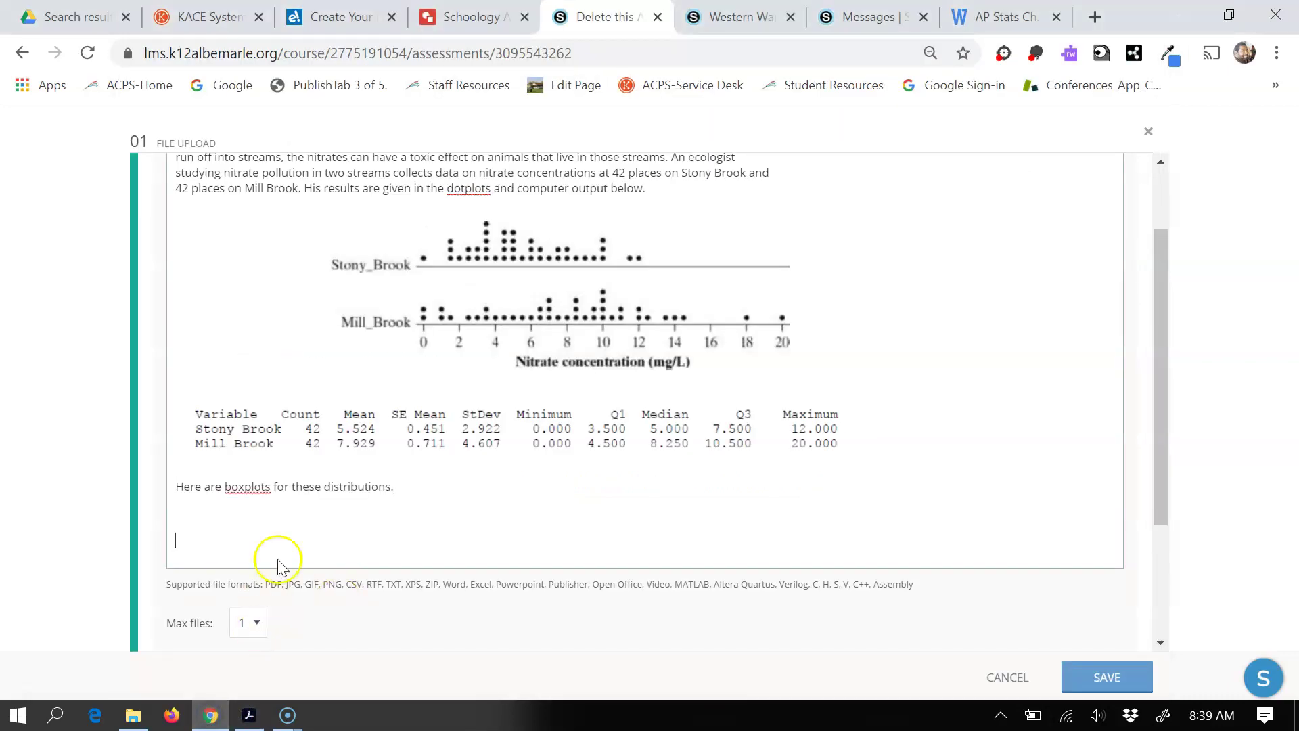
Insert Nitrate concentrations box plots.png from the Graphs folder below the boxplots sentence, with alternative text beginning "Nitrate Concentration Box".
drag(1162, 322, 1160, 285)
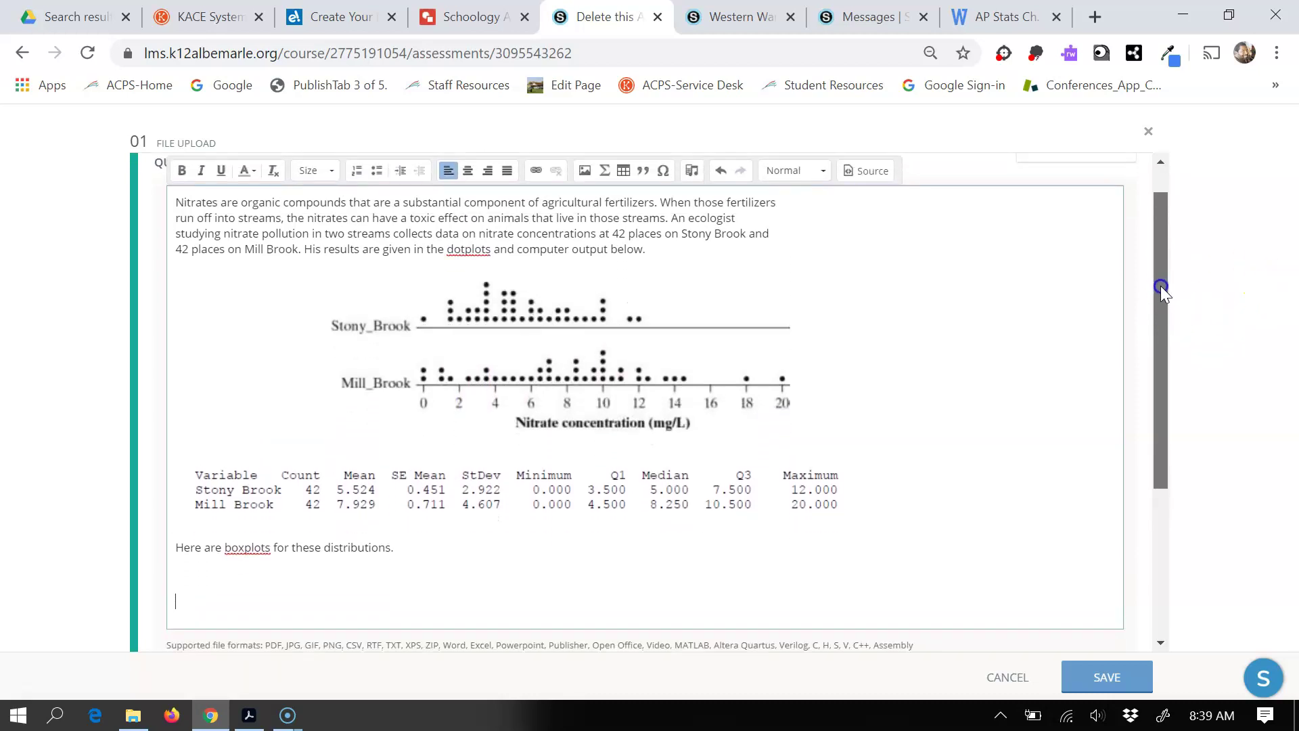
click(586, 170)
click(133, 714)
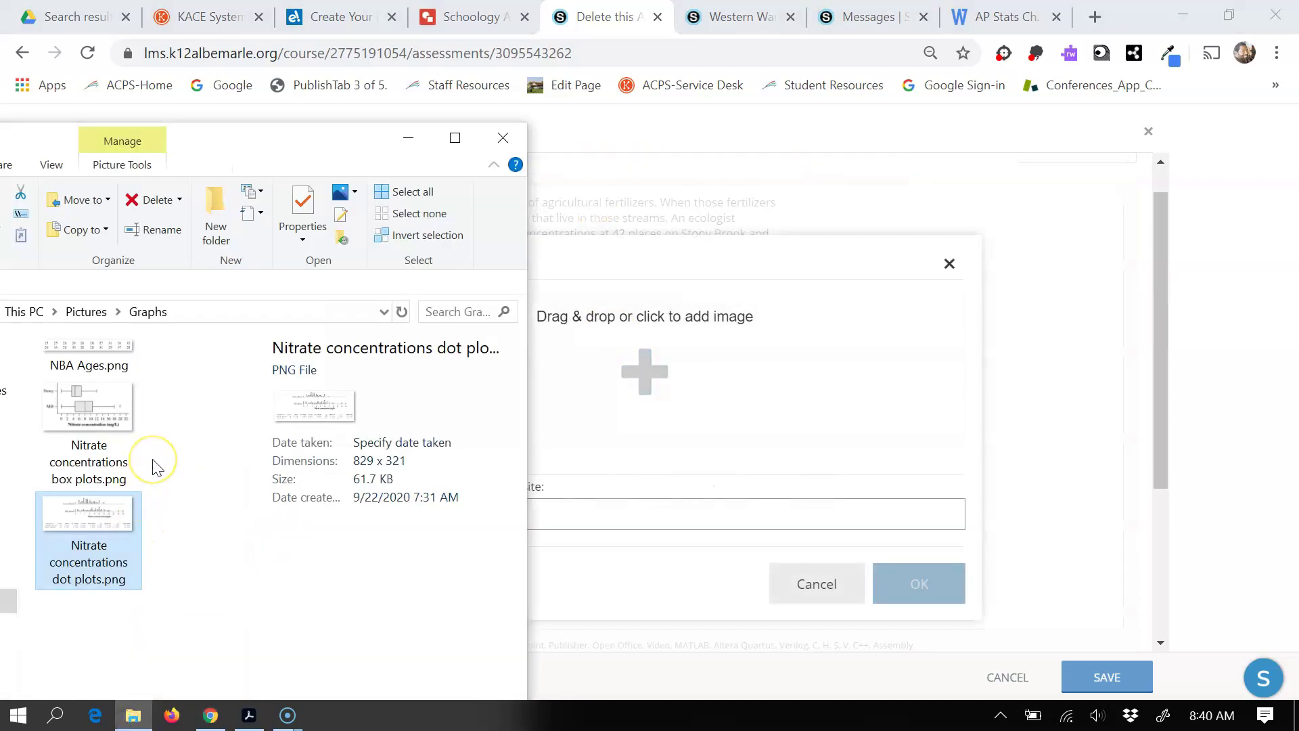
click(103, 386)
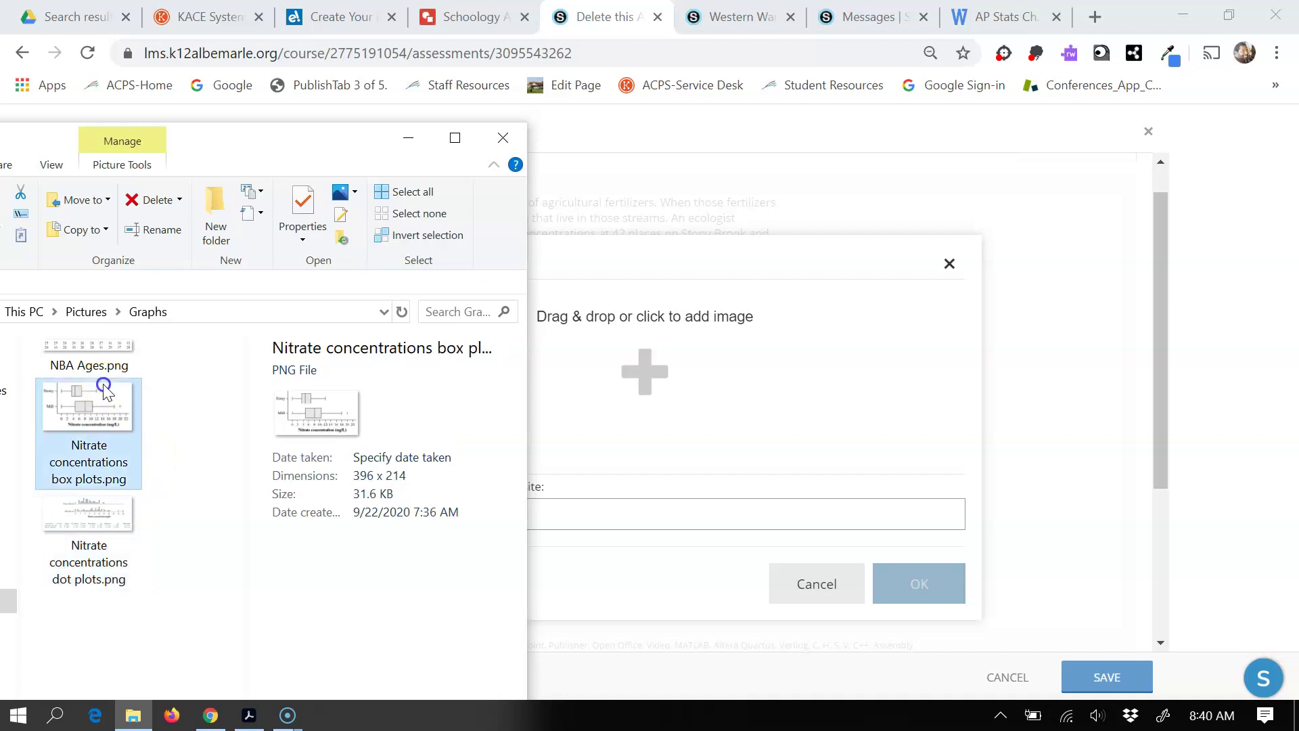
drag(101, 410, 660, 372)
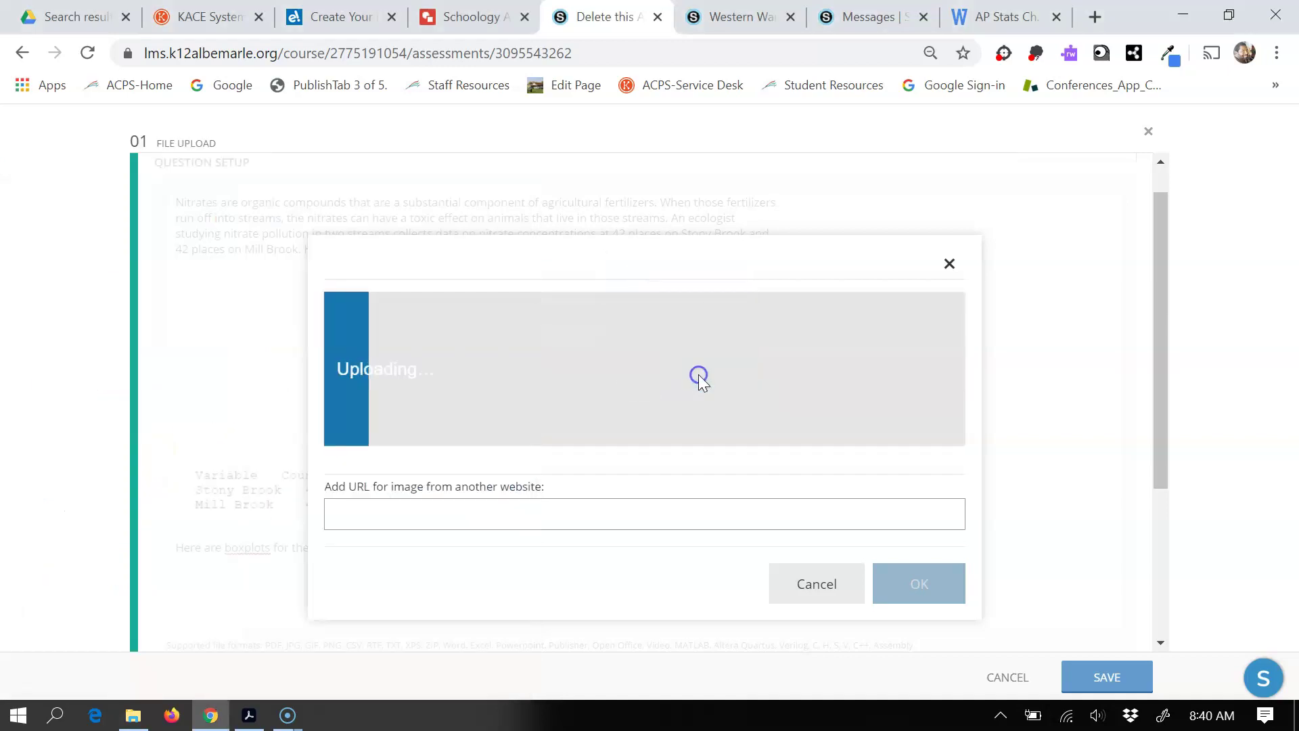
click(605, 485)
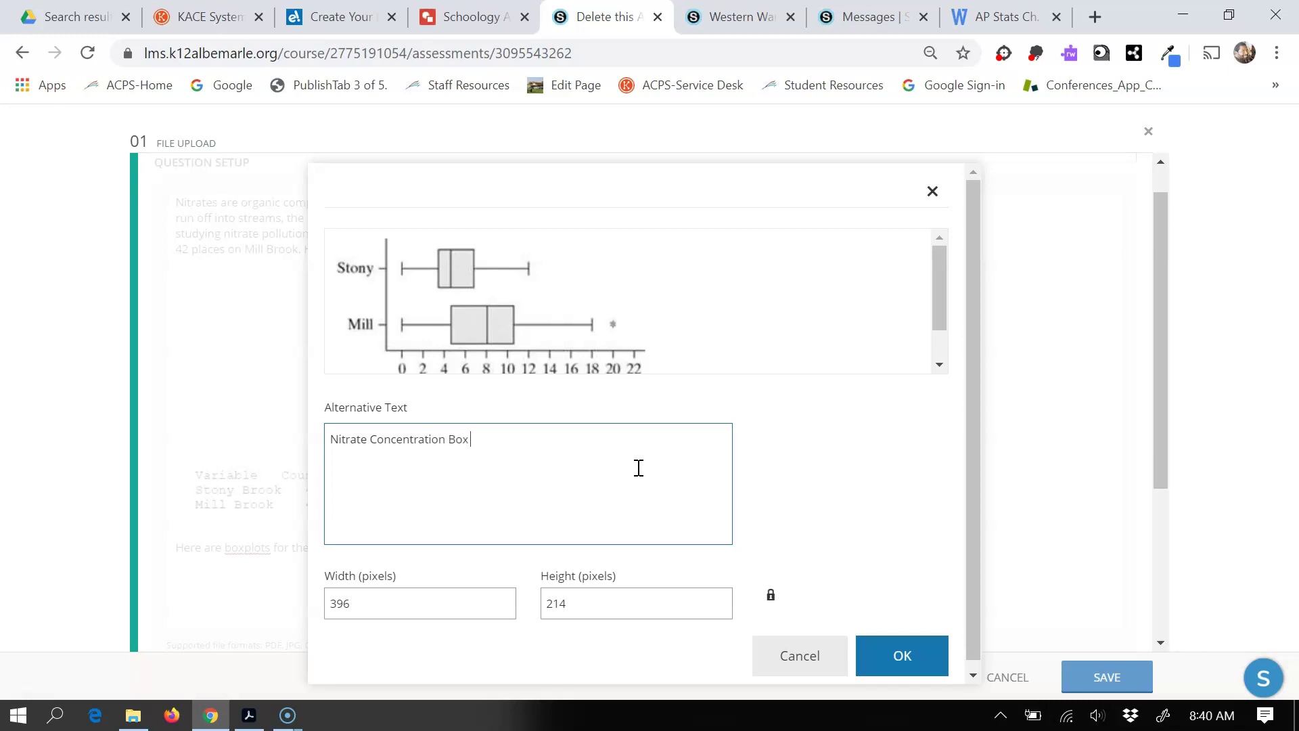
click(891, 656)
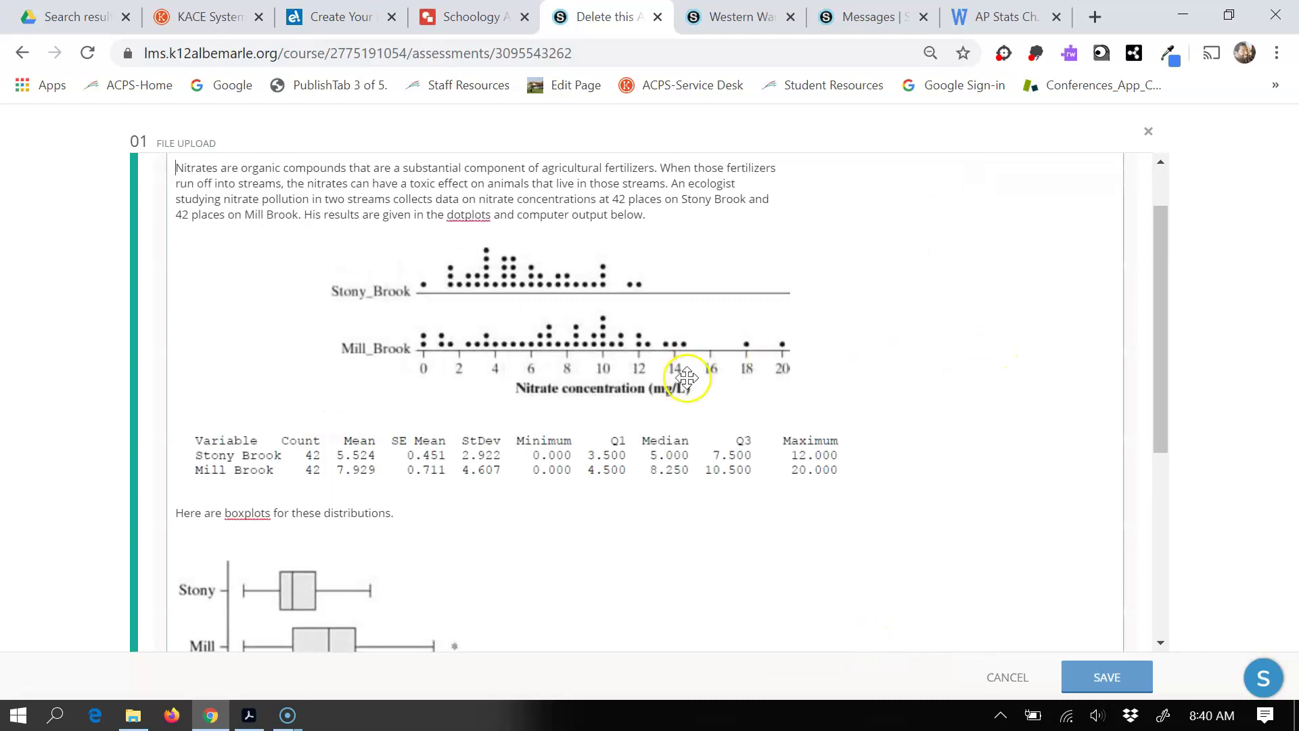
Center the dotplot and summary statistics image in the question text.
click(577, 328)
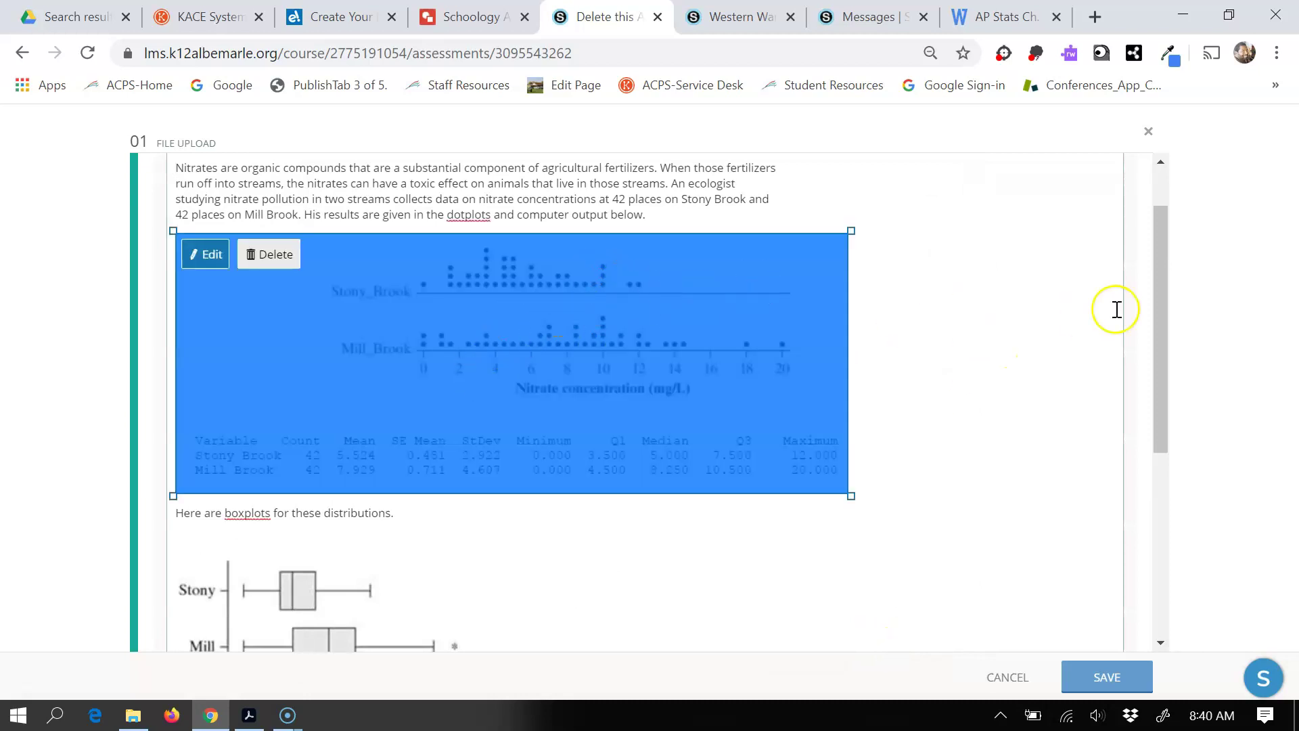
drag(1161, 341, 1148, 218)
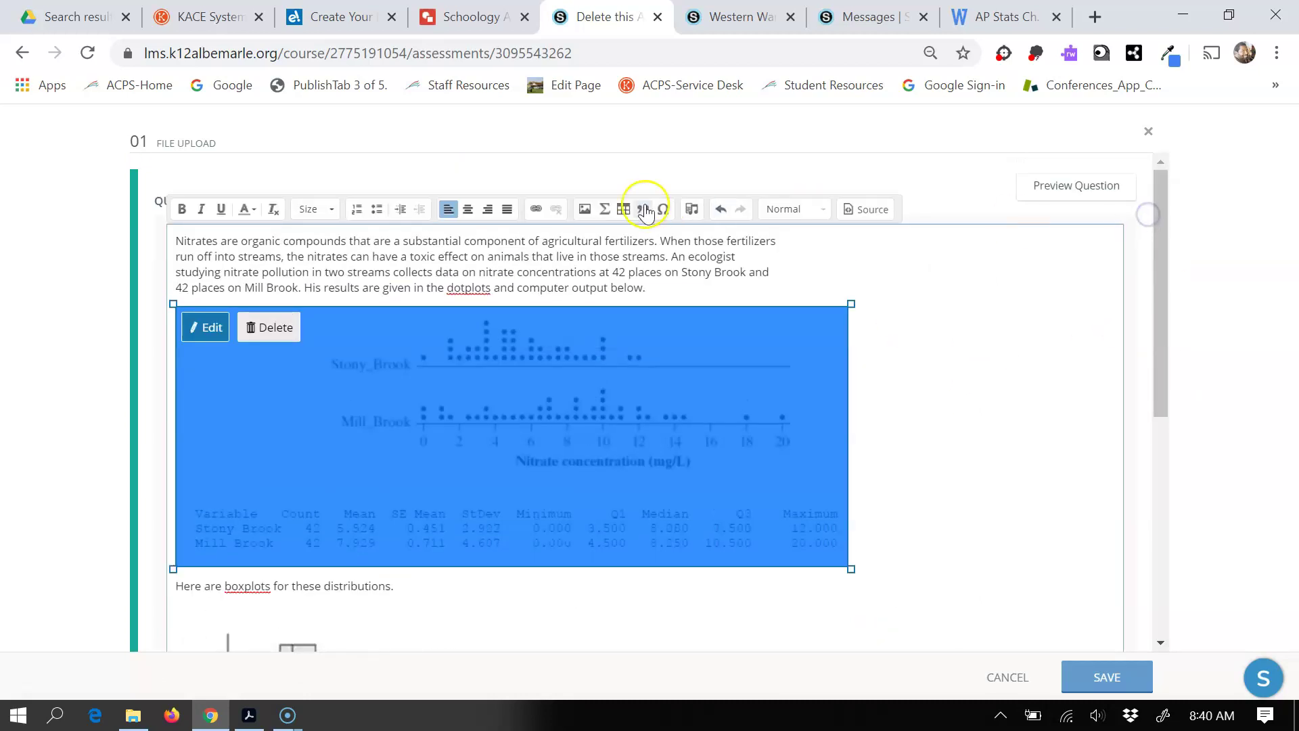
click(467, 210)
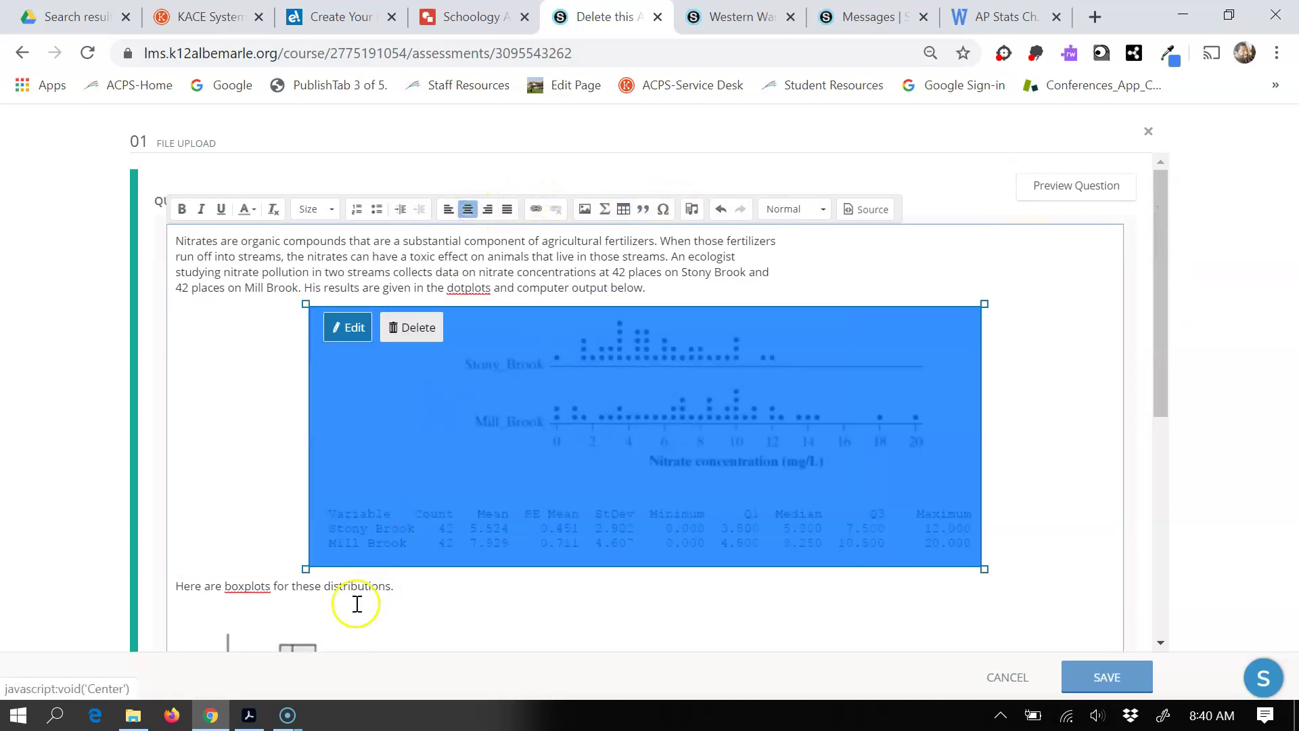
Center the boxplot image in the question text and place the text cursor right after it.
drag(1159, 343, 1163, 441)
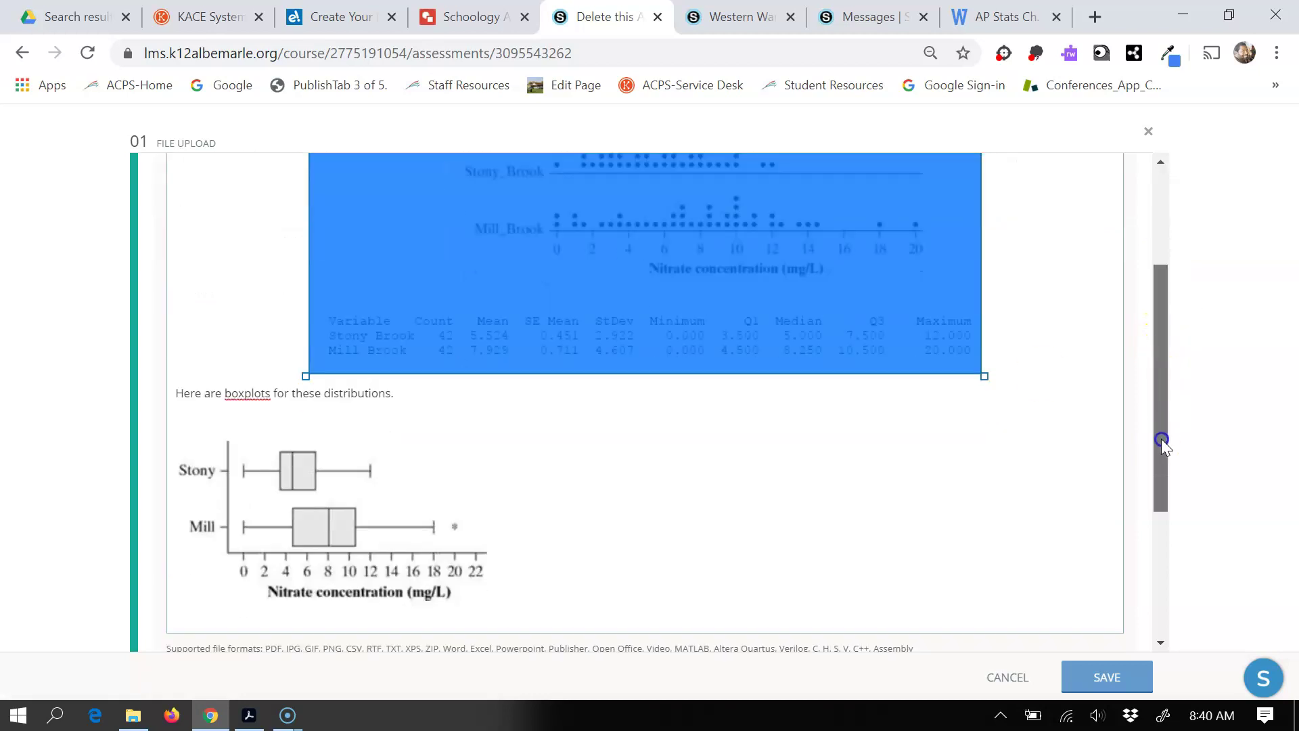
click(369, 538)
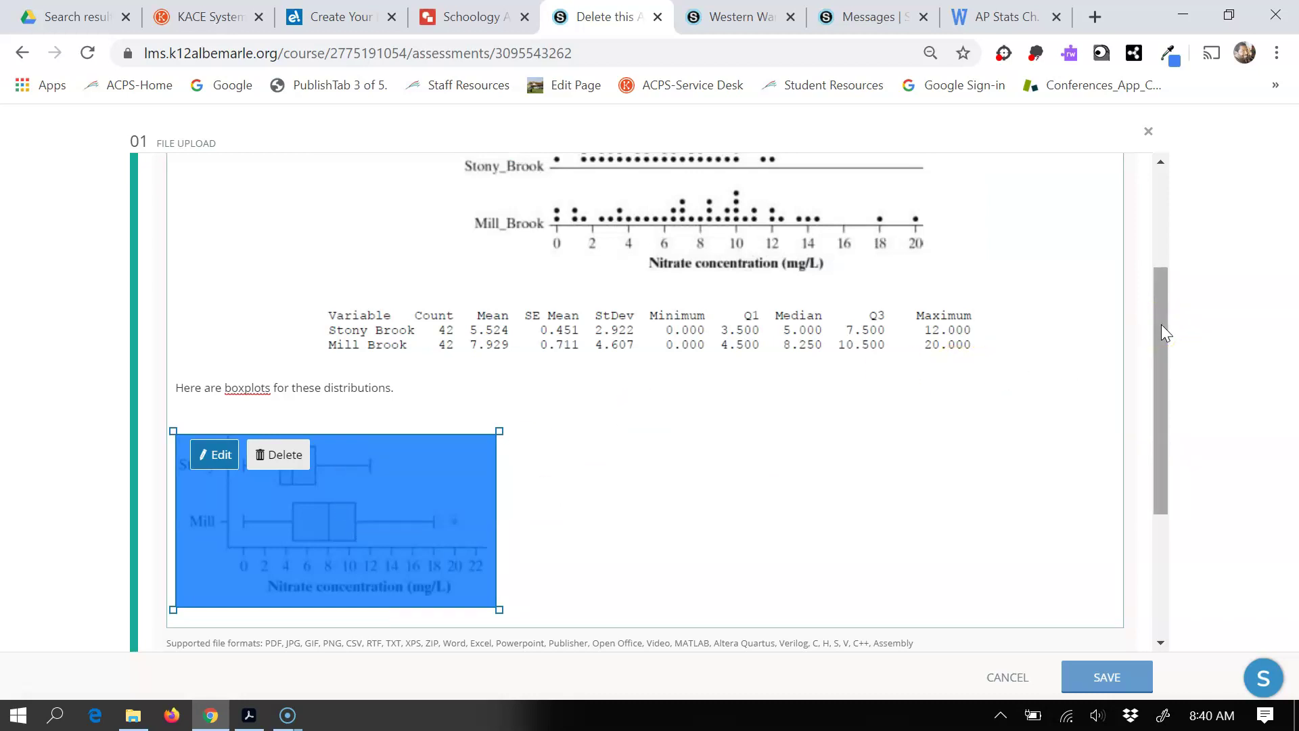
drag(1161, 326, 1157, 241)
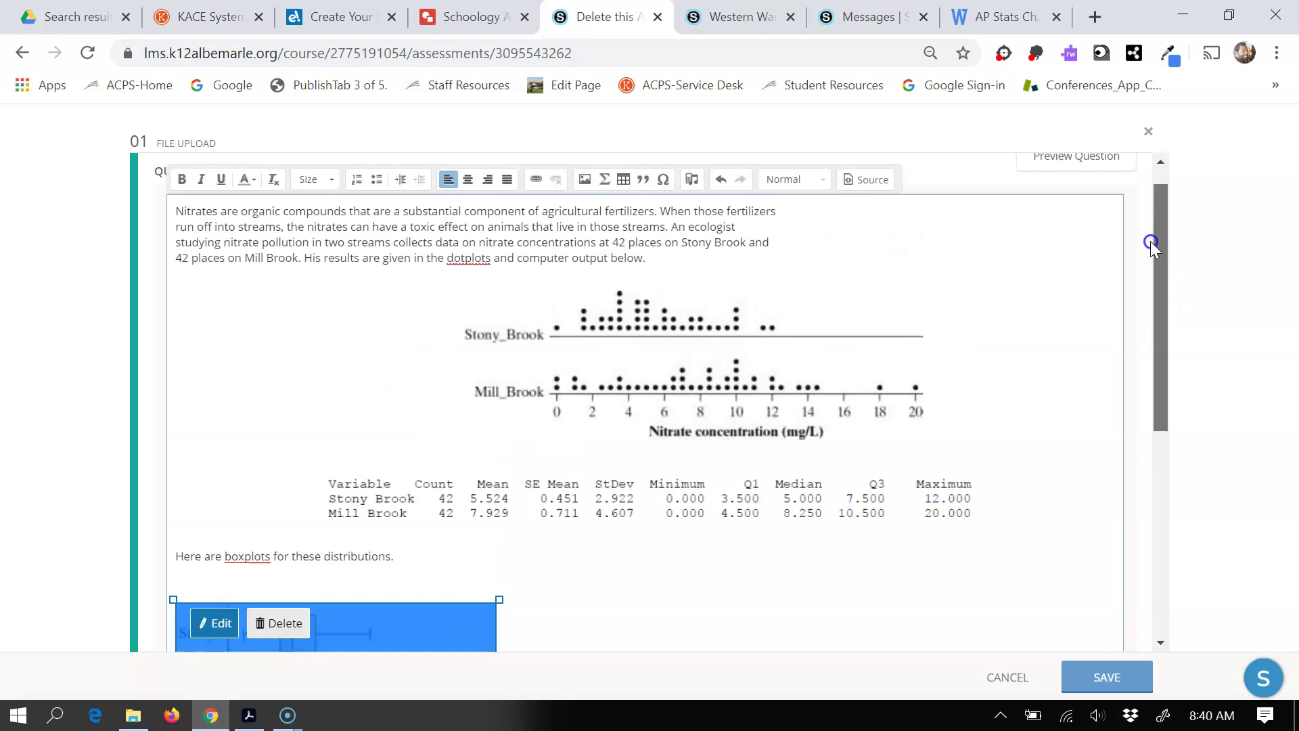
click(470, 180)
drag(1157, 391, 1152, 569)
click(945, 451)
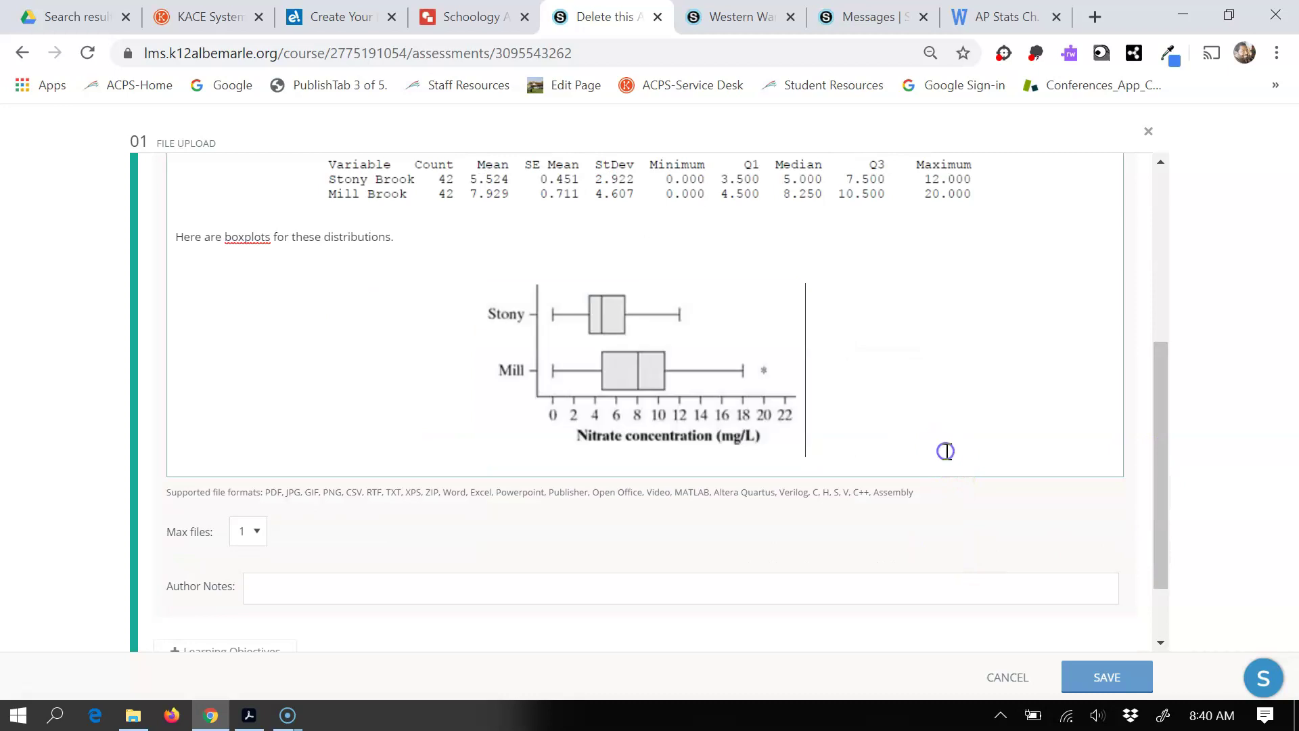
Switch to the AP Stats PDF in Acrobat and copy the part (a) text from "Record the five-number summary" through "Mill:".
click(212, 717)
click(251, 712)
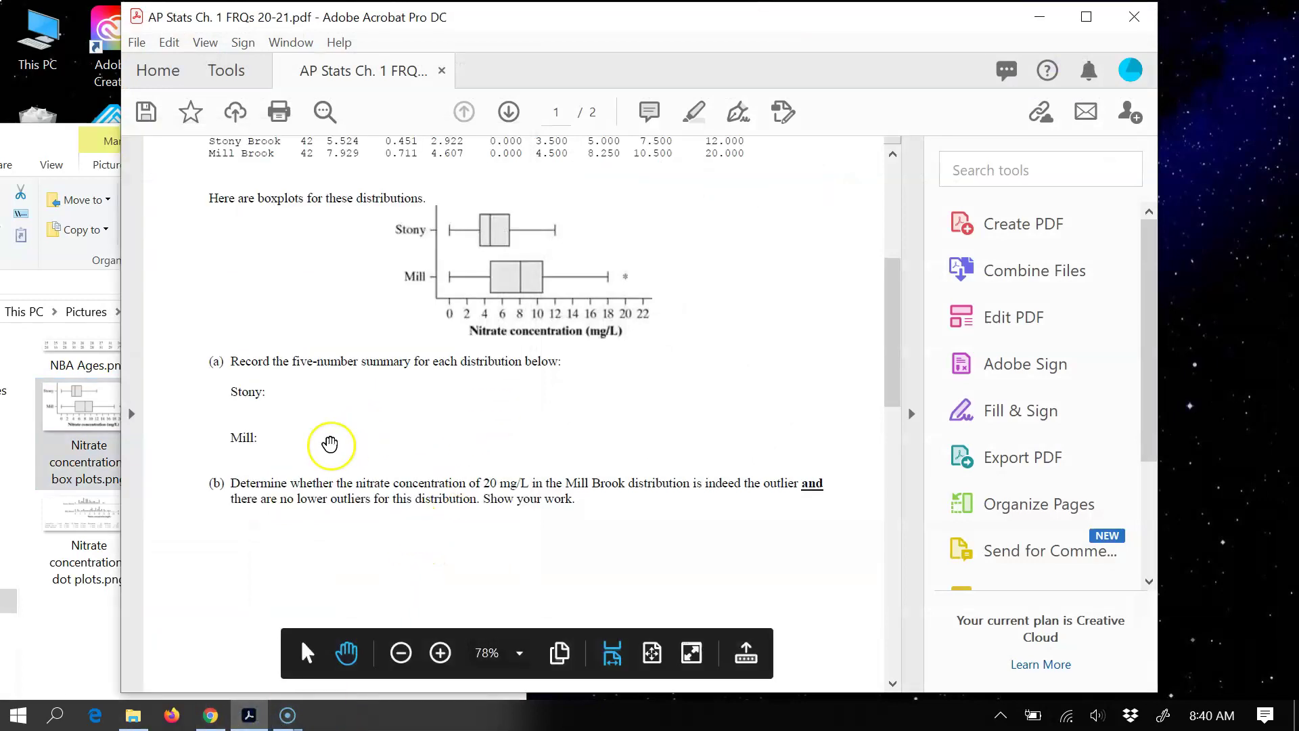
scroll(277, 445, down, 3)
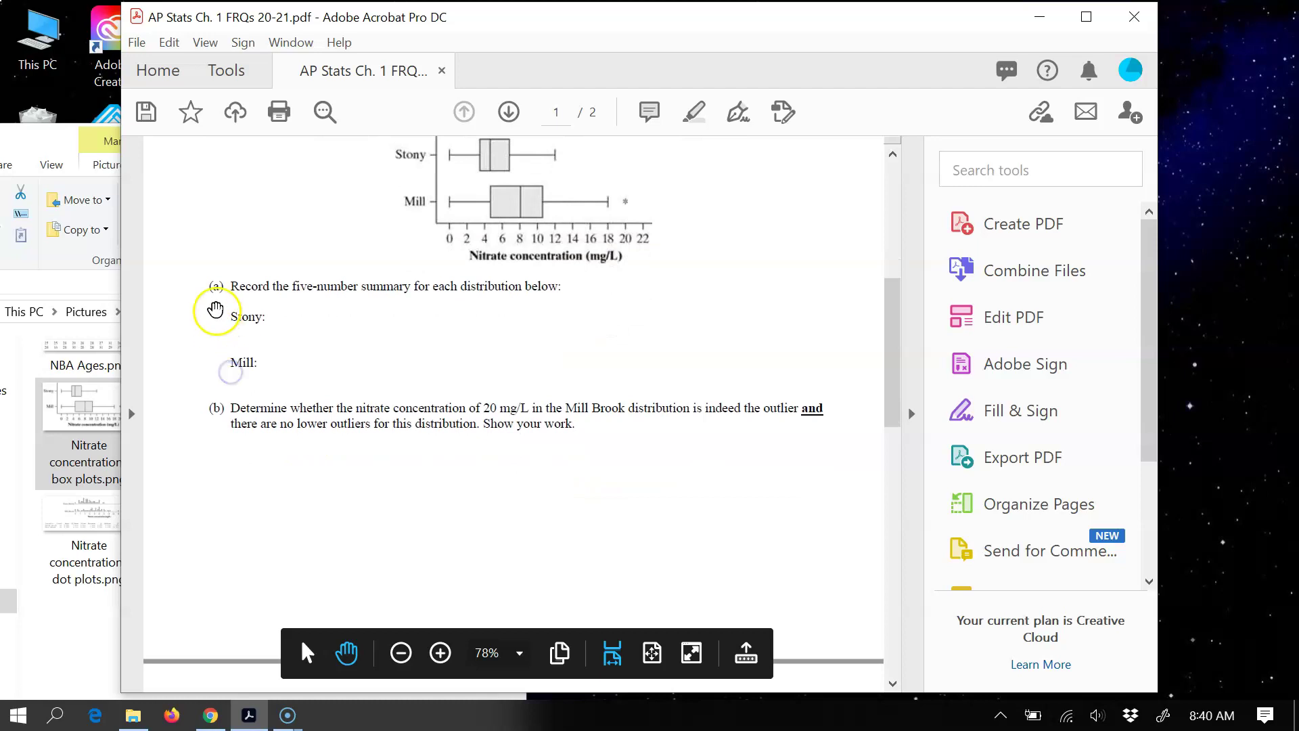
drag(231, 284, 264, 312)
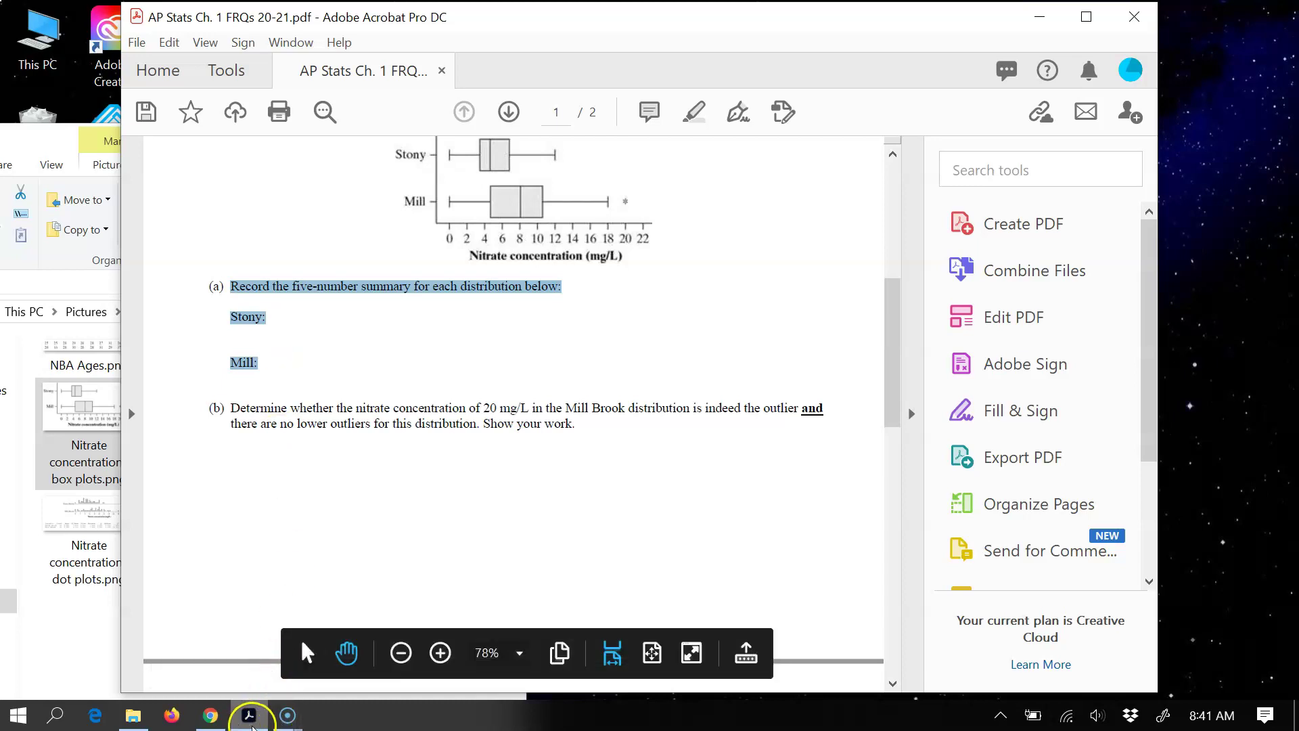
Back in Chrome, paste the copied part (a) text with the "Stony:" and "Mill:" lines on a new line below the boxplot image.
click(210, 715)
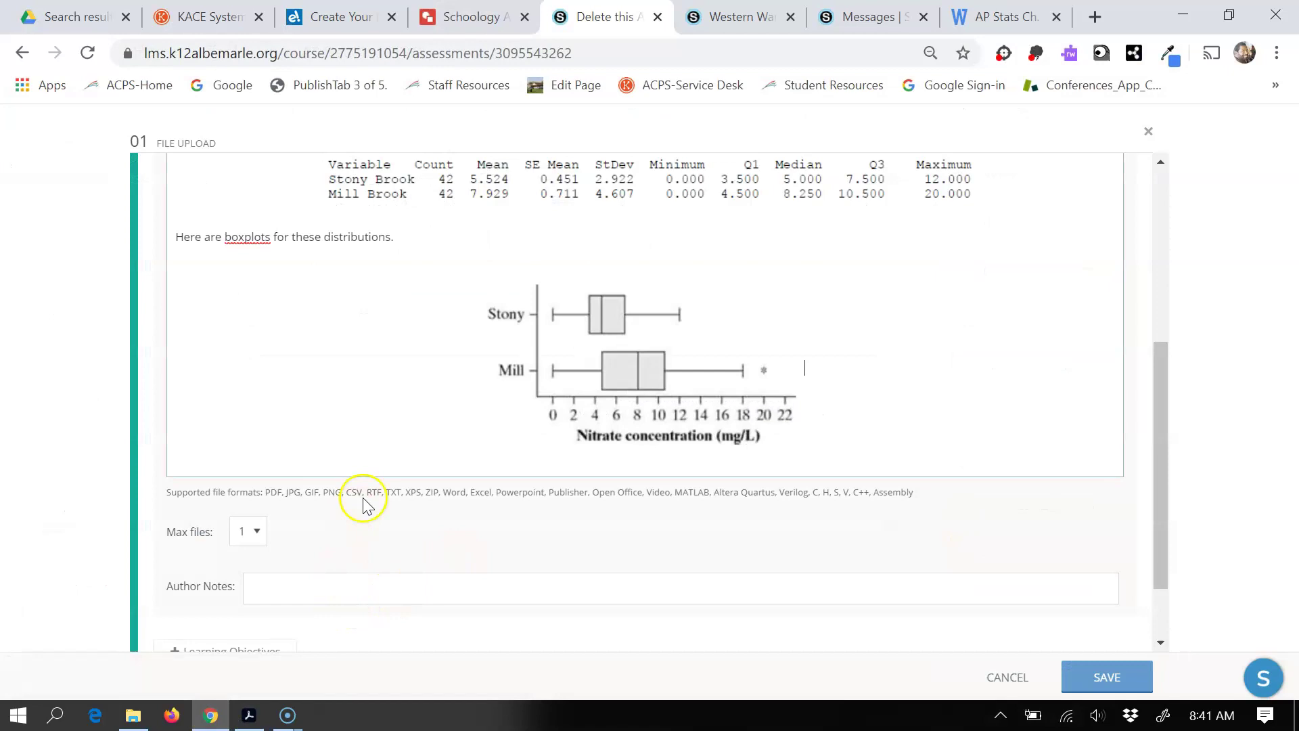
click(872, 440)
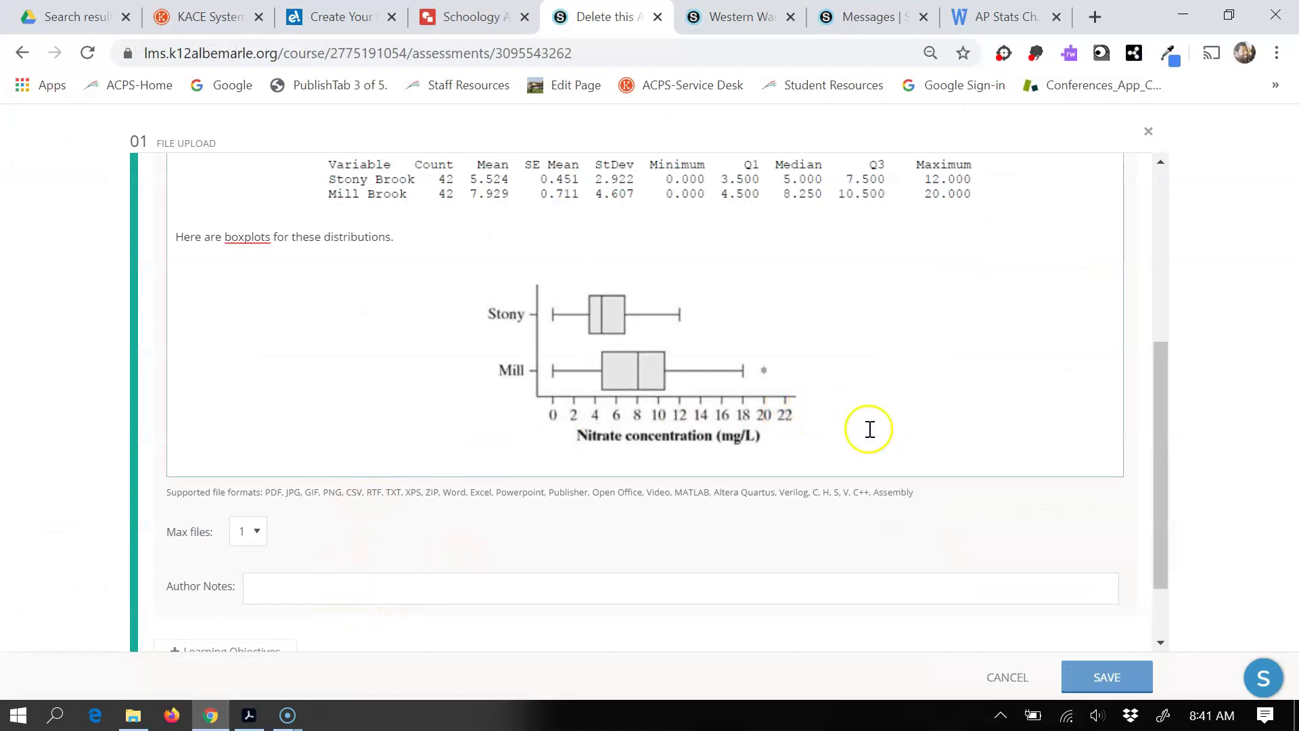
key(Return)
text(Record the five-number summary for each distribution below: Stony: Mill:)
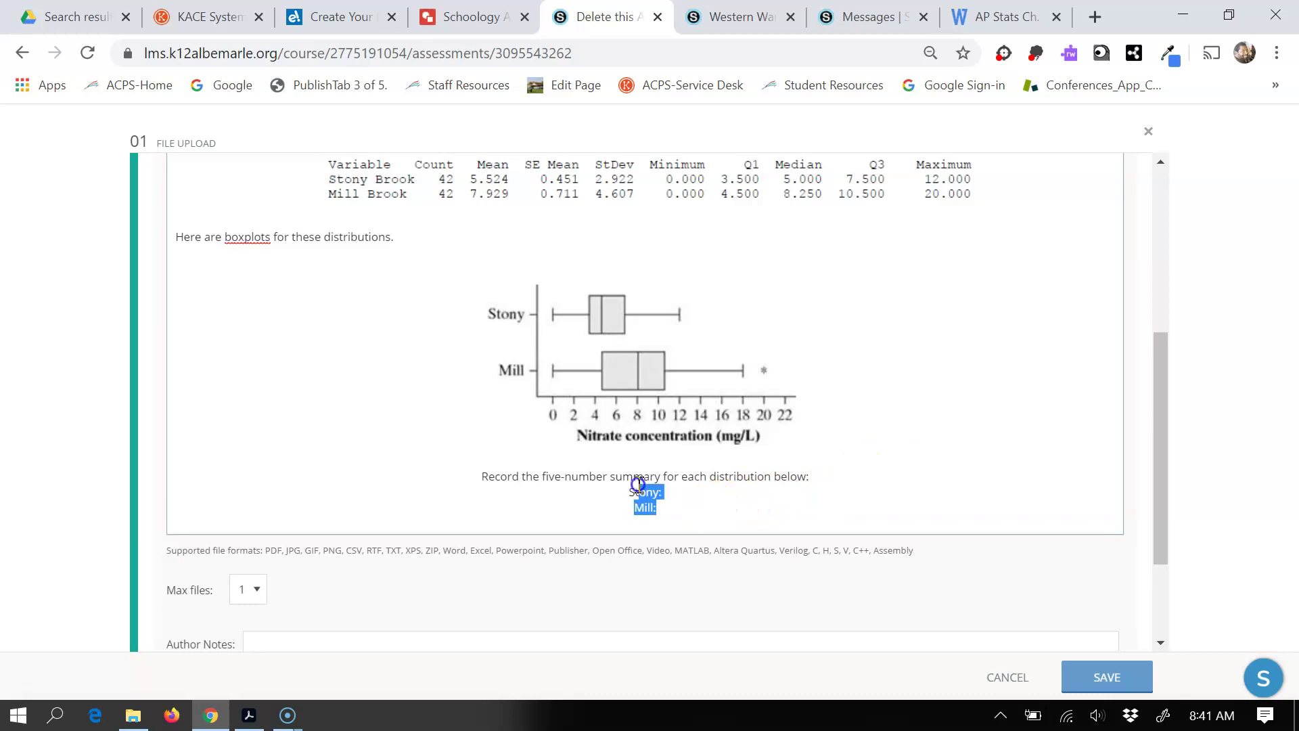
Left-align the pasted five-number summary text and add a blank line between "Stony:" and "Mill:".
drag(638, 484, 512, 482)
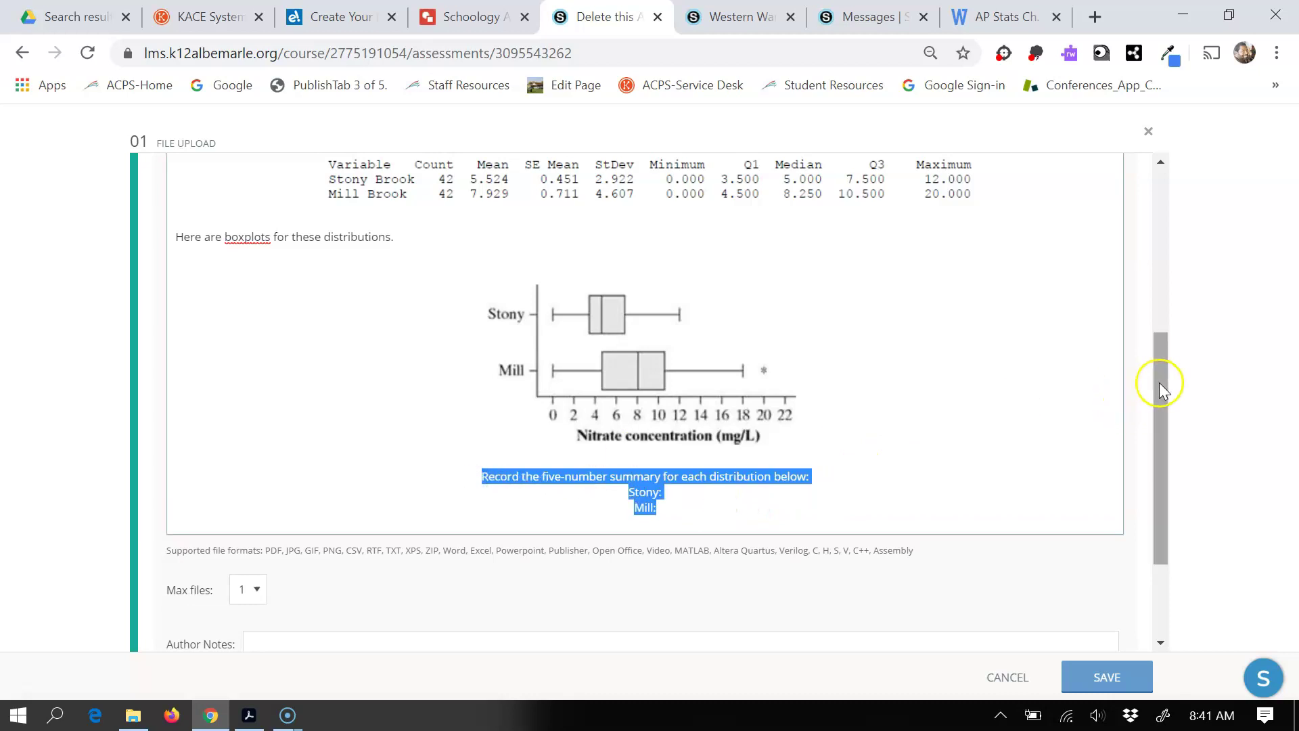
drag(1159, 385, 1155, 164)
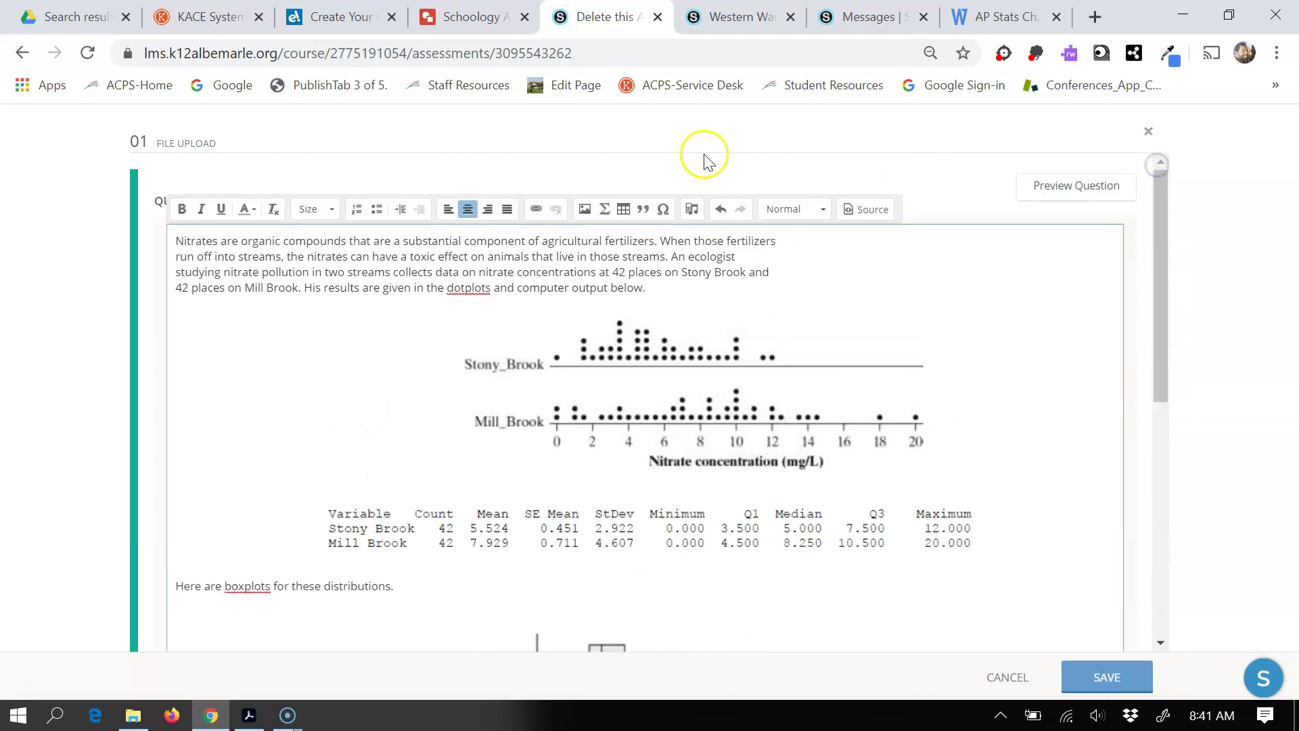
click(449, 210)
drag(1156, 261, 1162, 446)
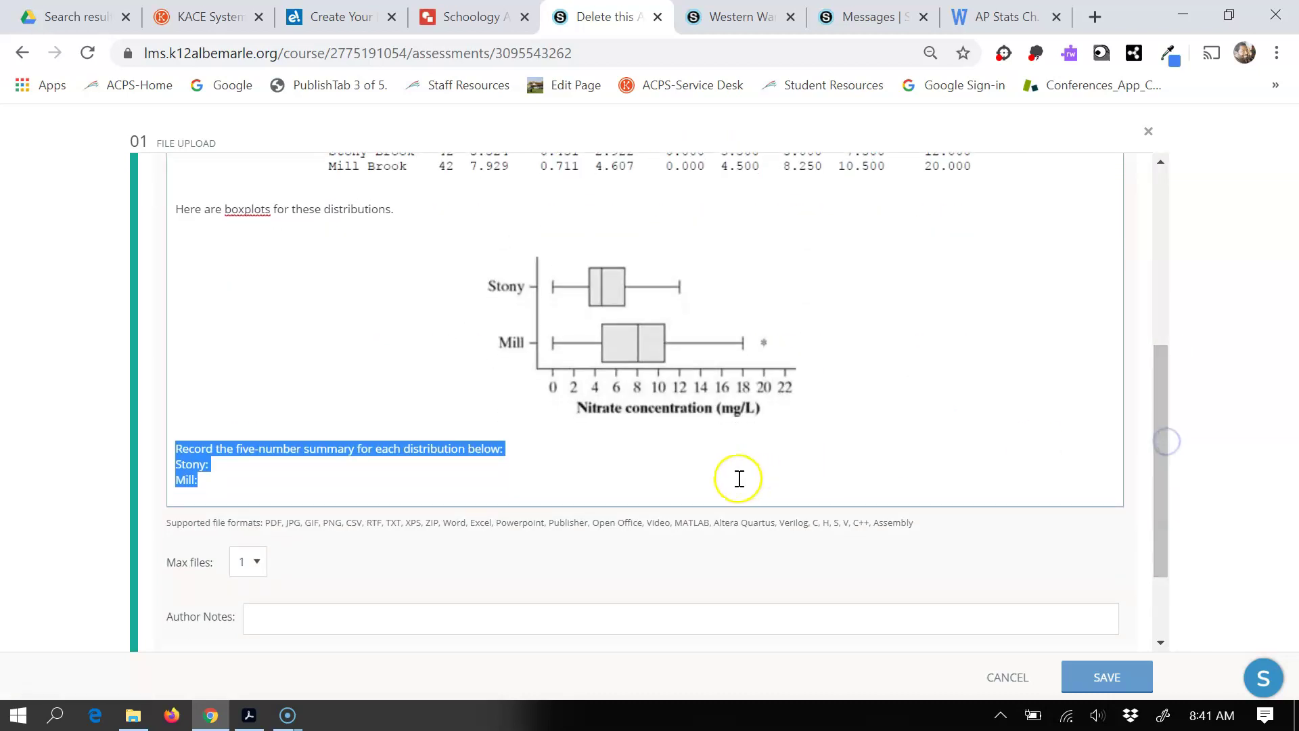
click(322, 464)
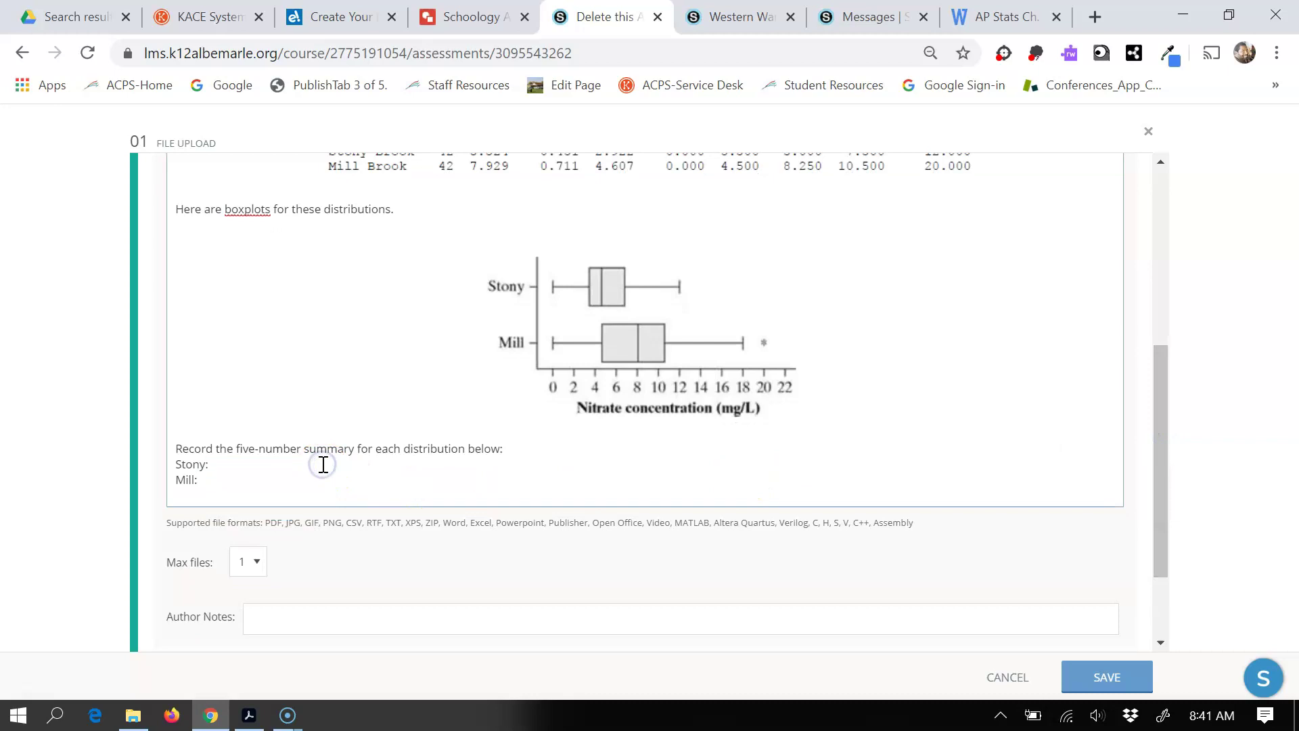
key(Return)
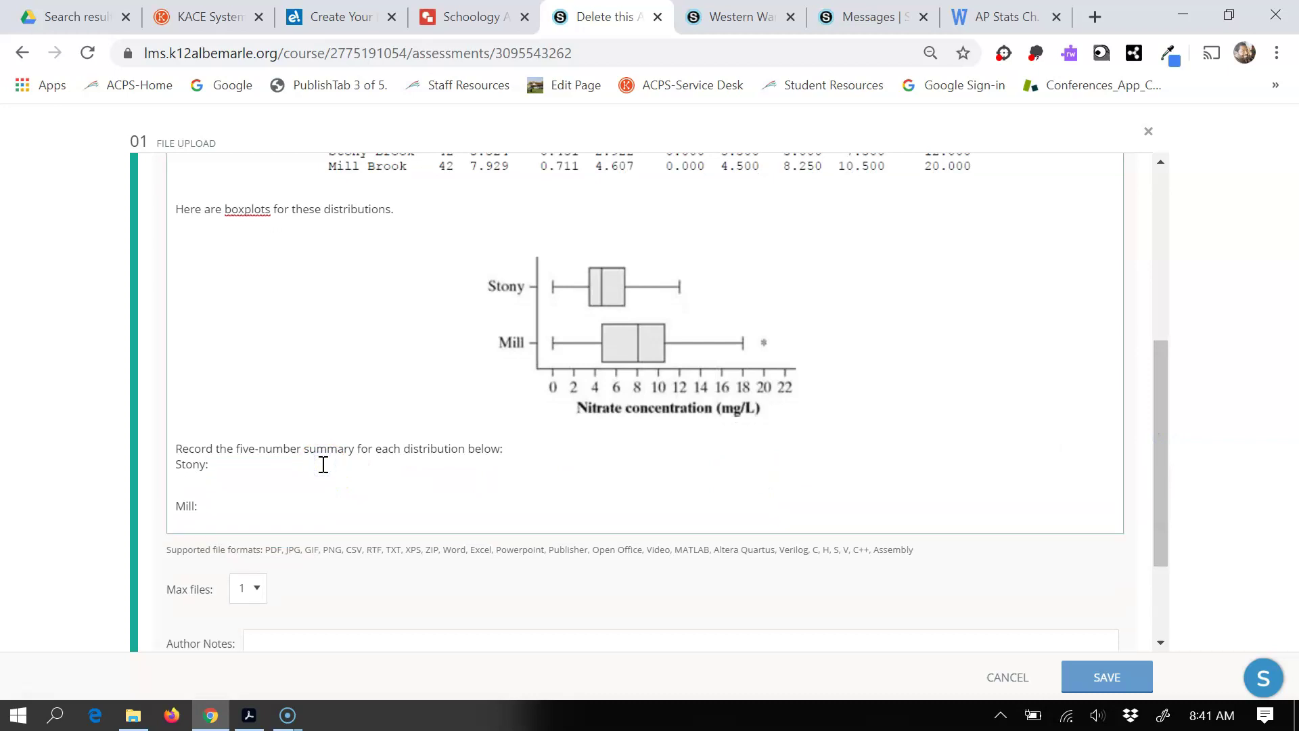
Save the file upload question and set its points to 5.
drag(1162, 422, 1163, 554)
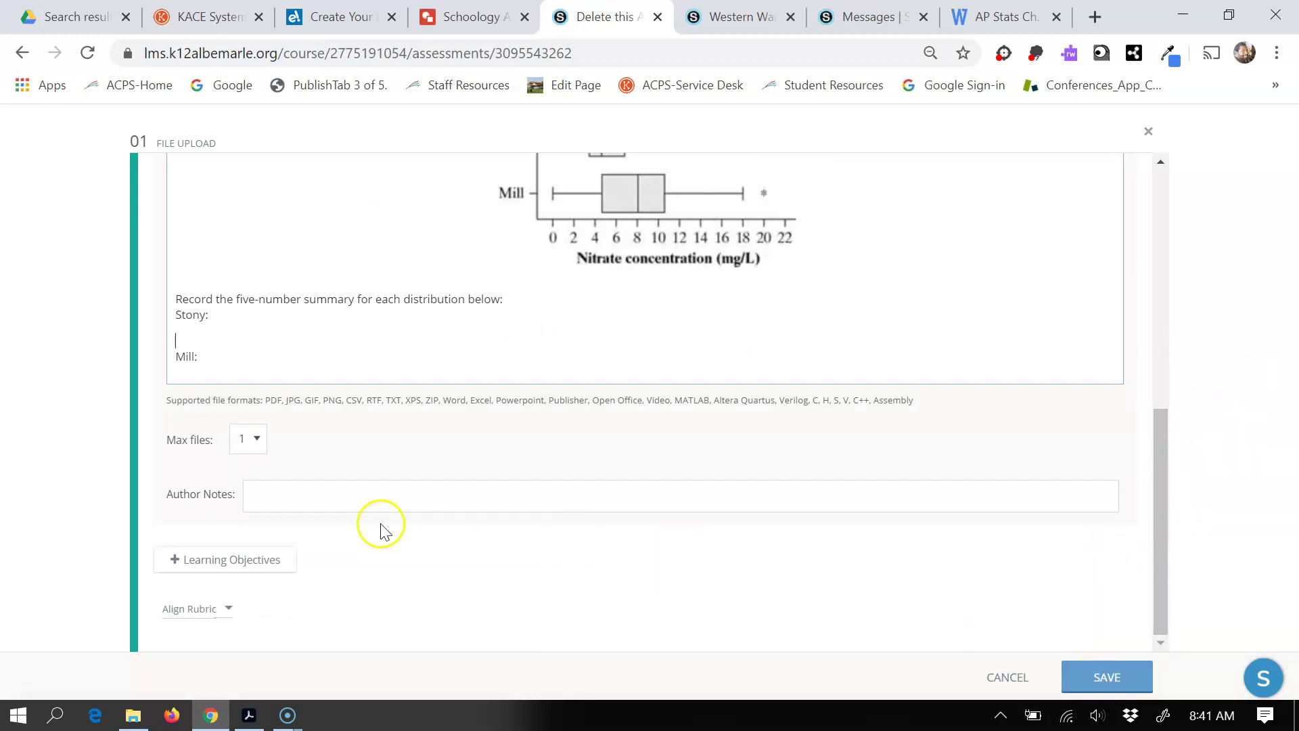
click(211, 612)
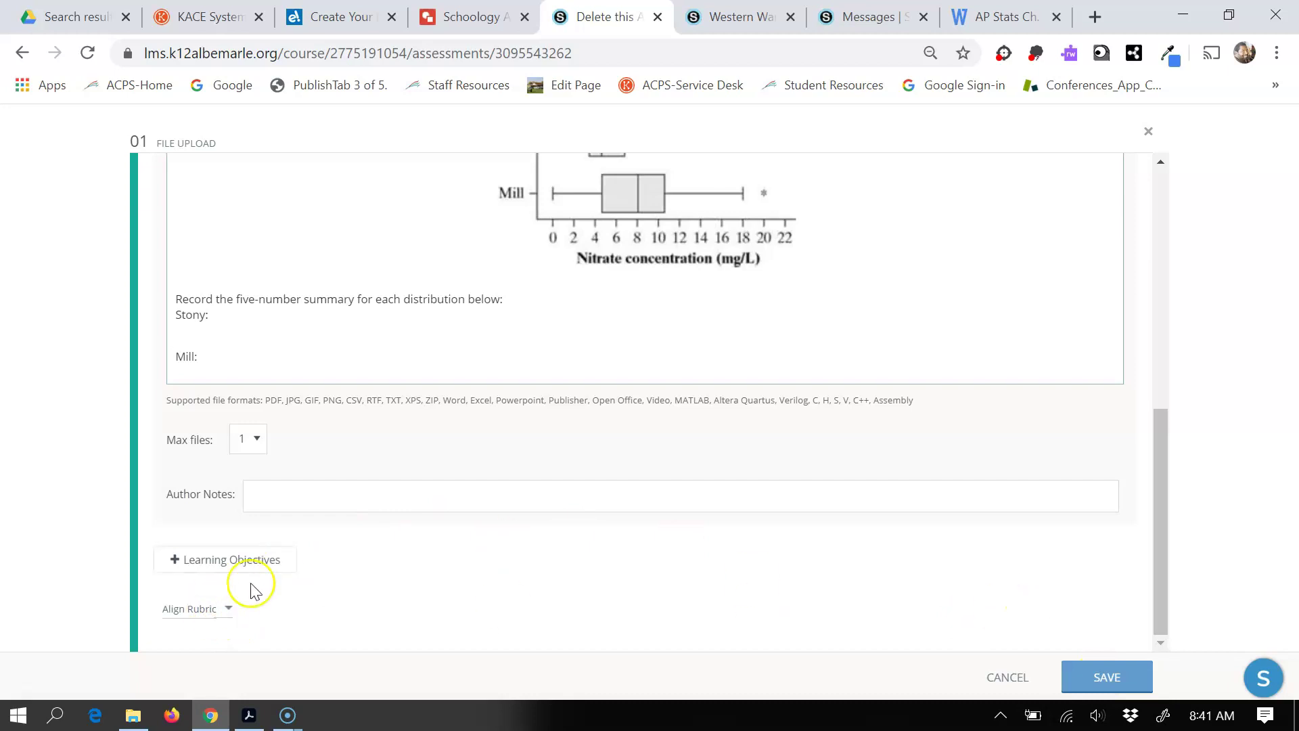
click(1110, 671)
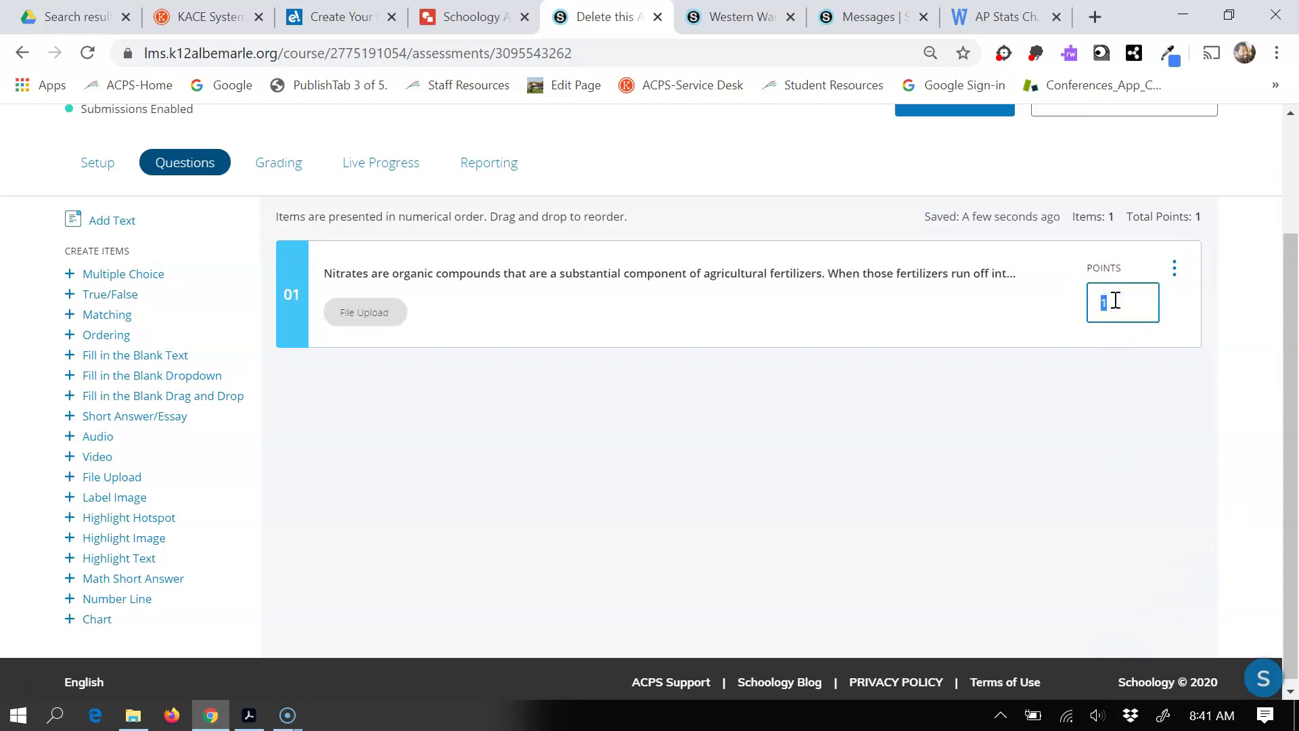
text(5)
Add a Short Answer/Essay question, and copy the part (c) sentence about comparing nitrate concentrations from the PDF in Acrobat.
click(141, 417)
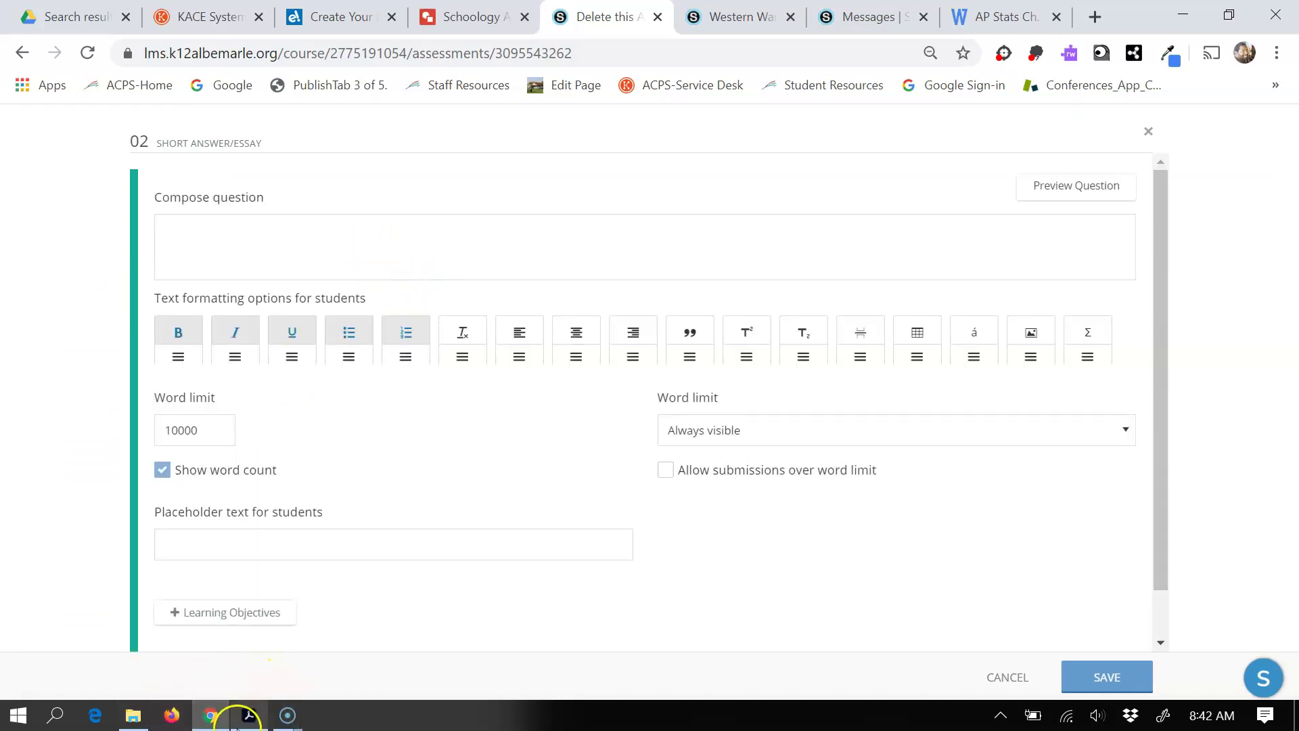
click(249, 717)
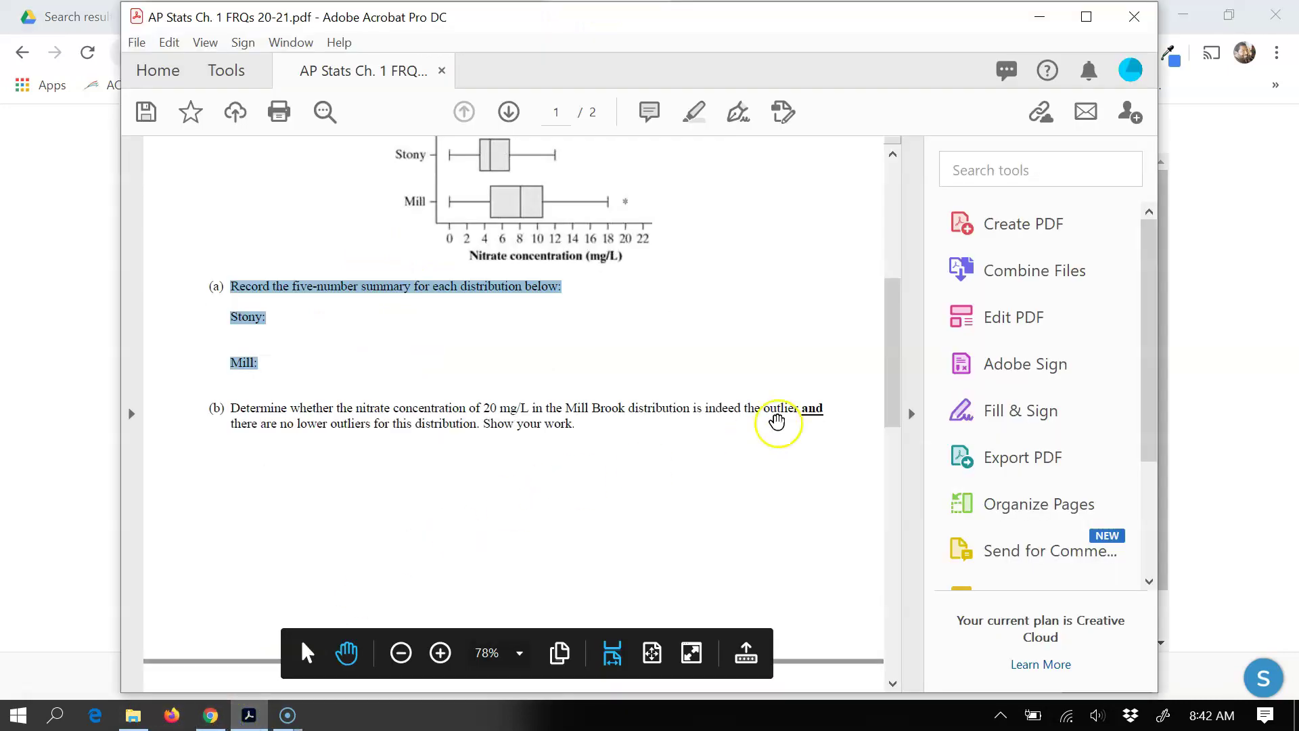
drag(890, 368, 884, 478)
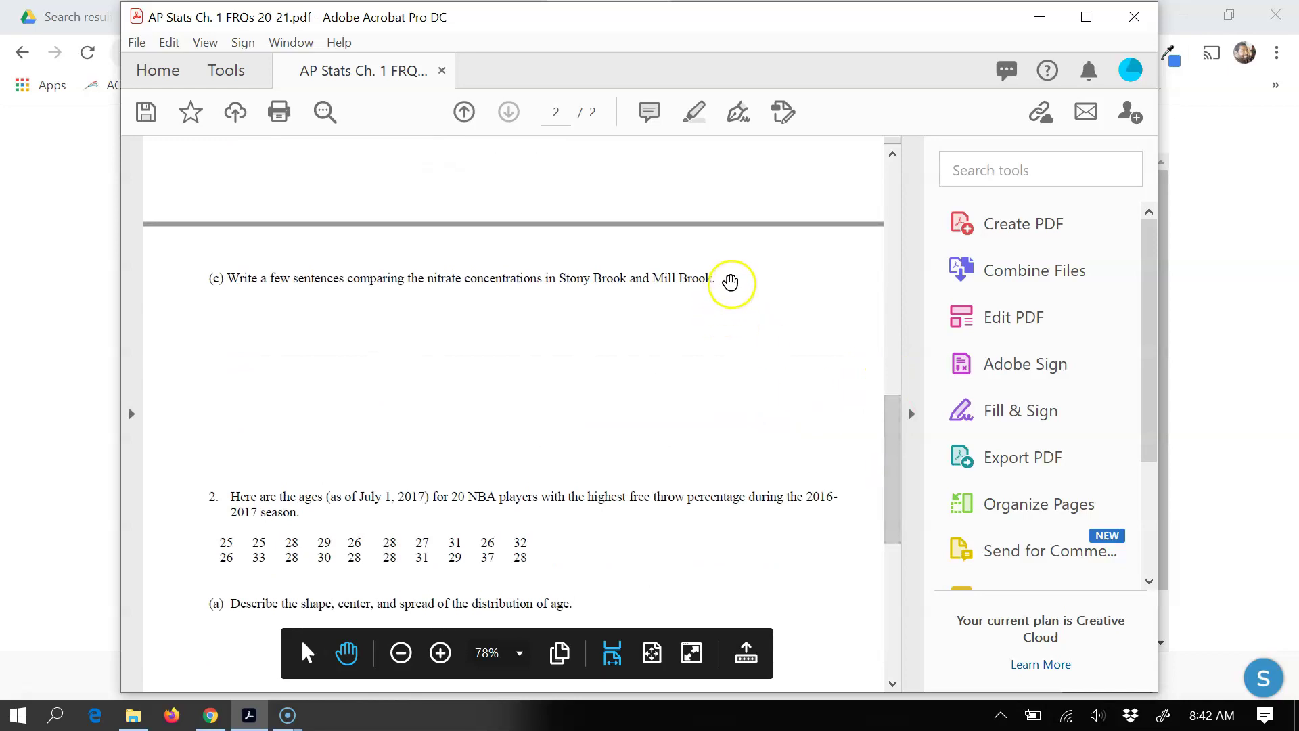
click(732, 287)
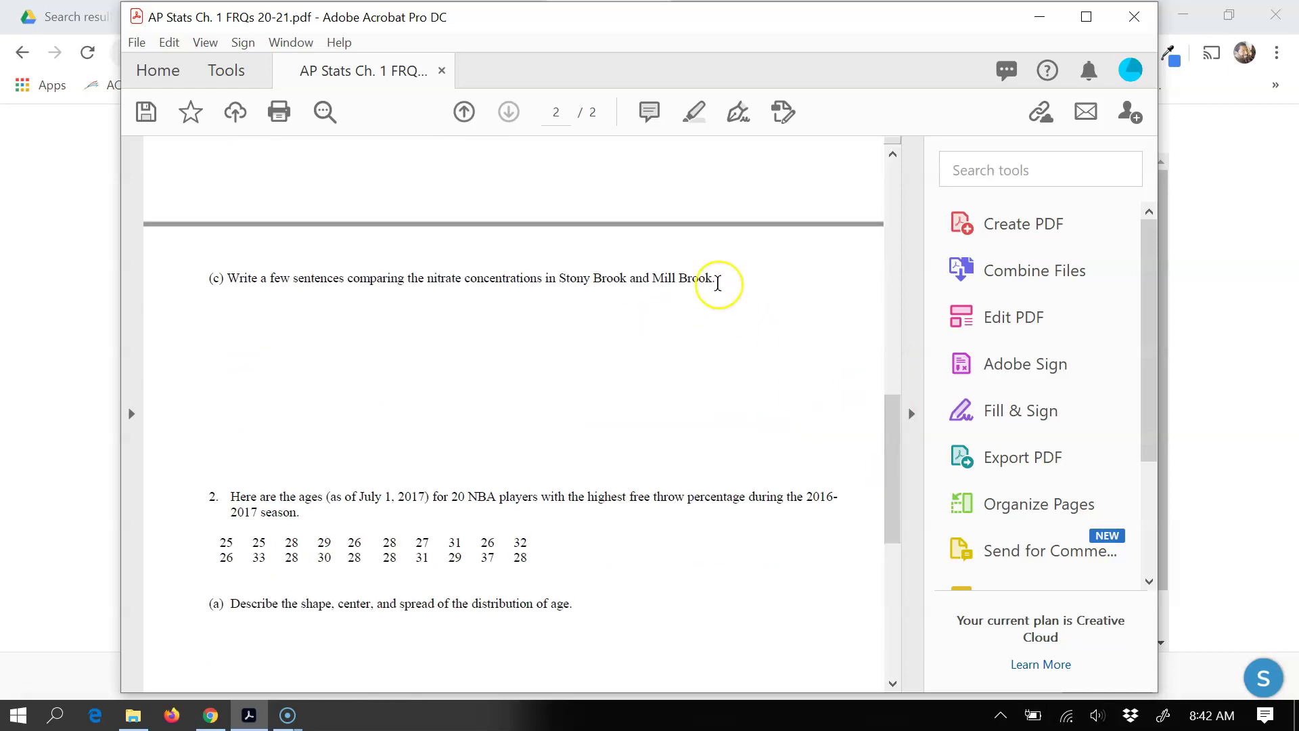
drag(718, 279, 220, 283)
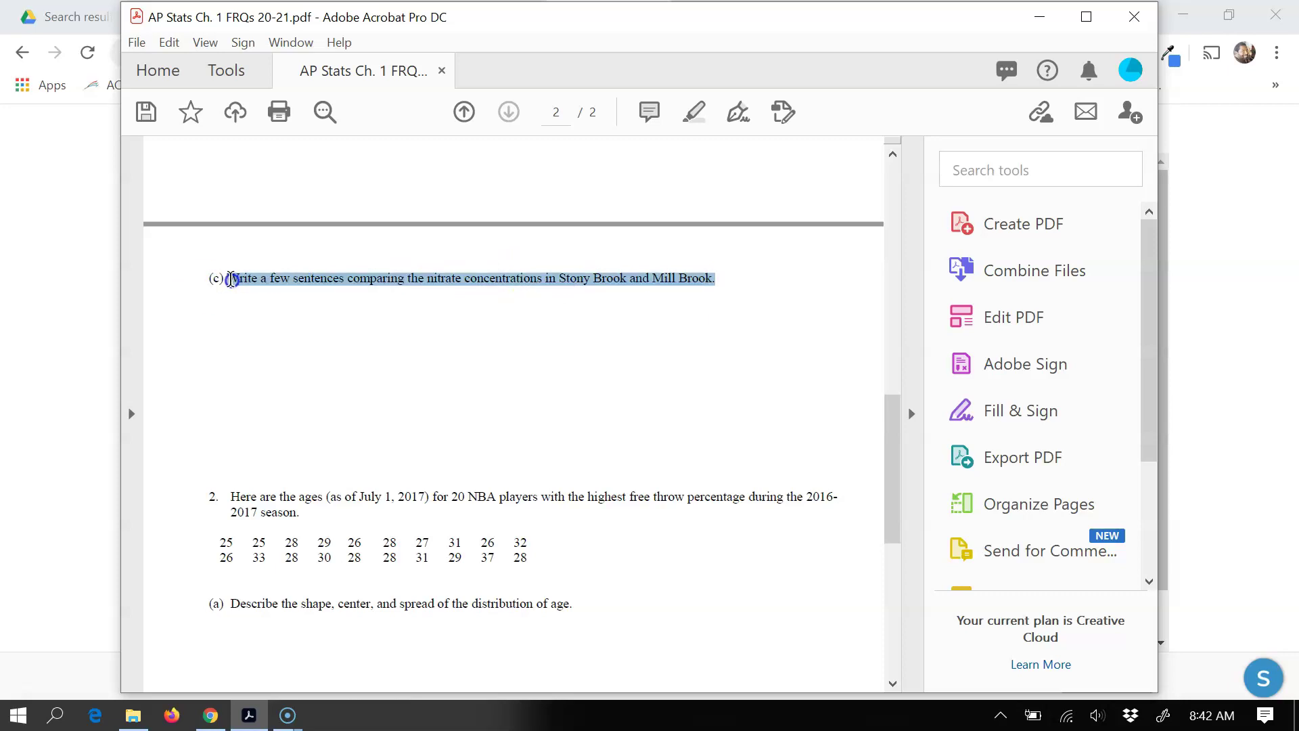
drag(230, 279, 230, 280)
key(ctrl+c)
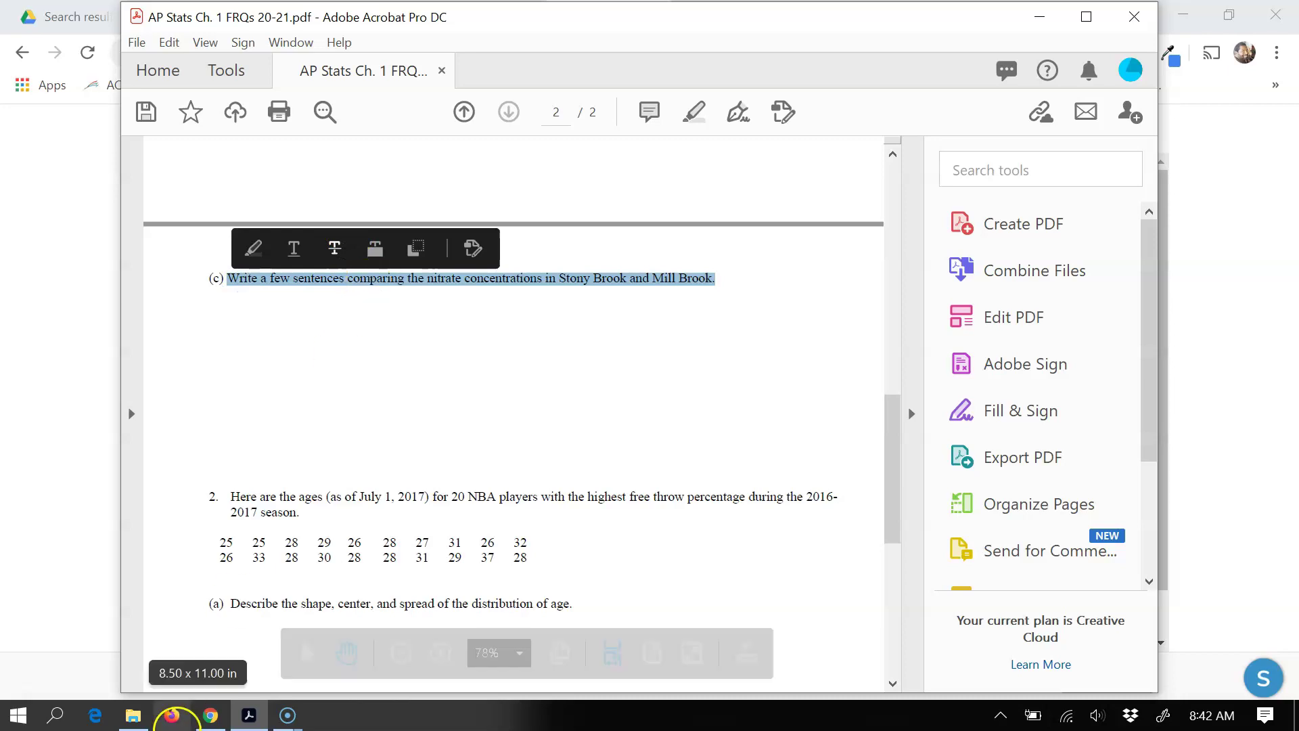
Back in Chrome, upload Nitrate concentrations box plots.png from the Graphs folder as an image for the new question's text.
mouse_move(249, 719)
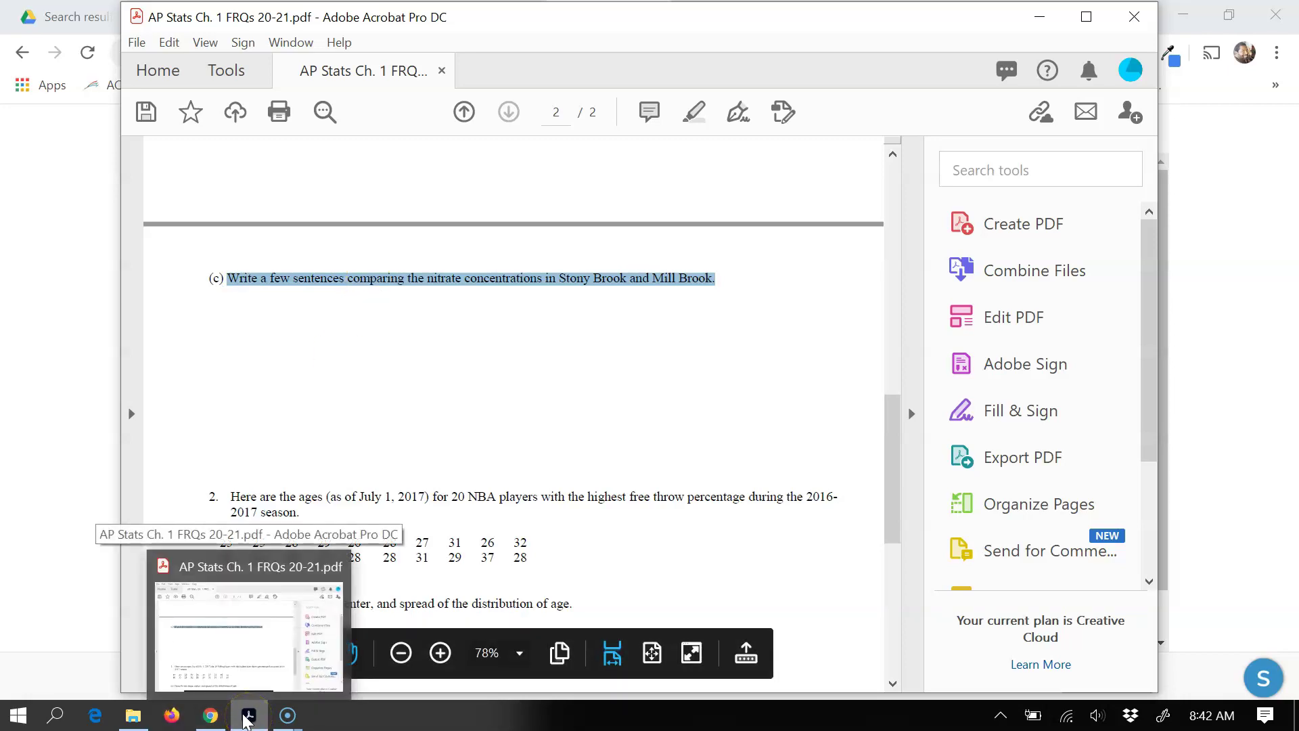
click(216, 717)
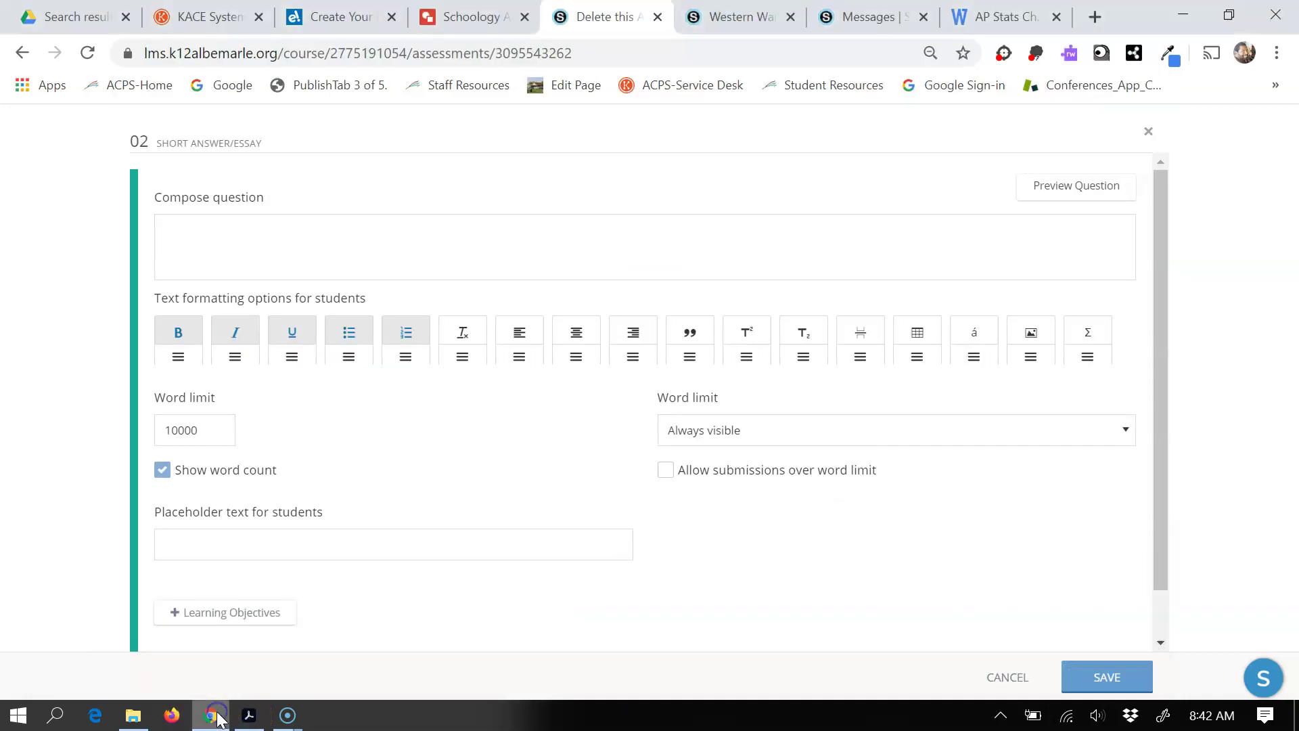
click(397, 244)
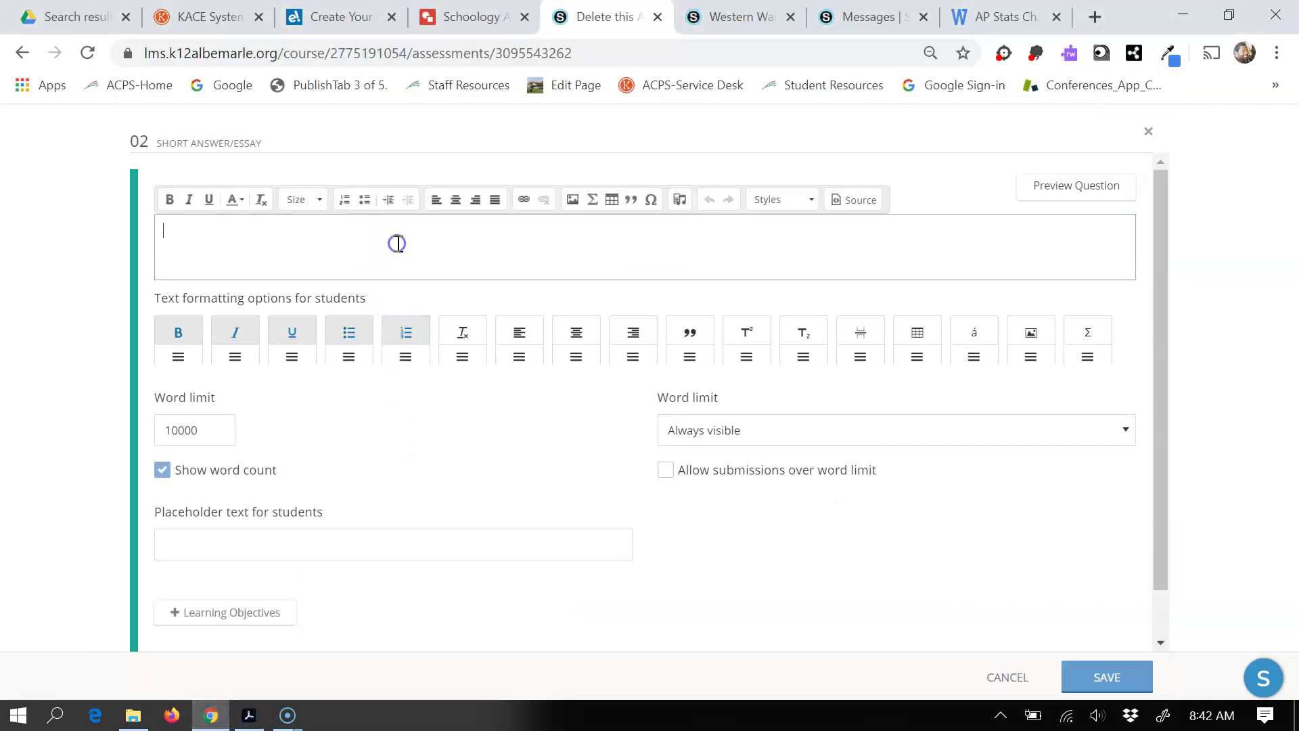
click(572, 202)
click(641, 383)
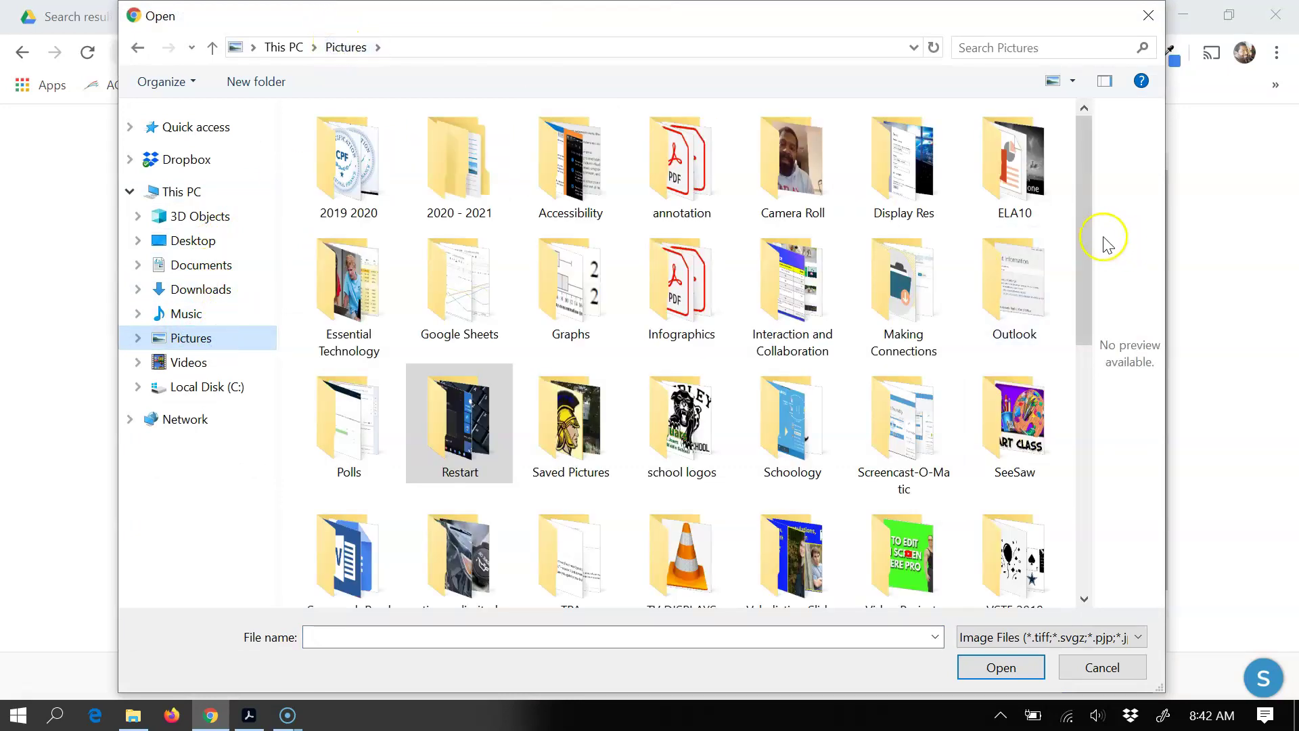
drag(1092, 247, 1078, 308)
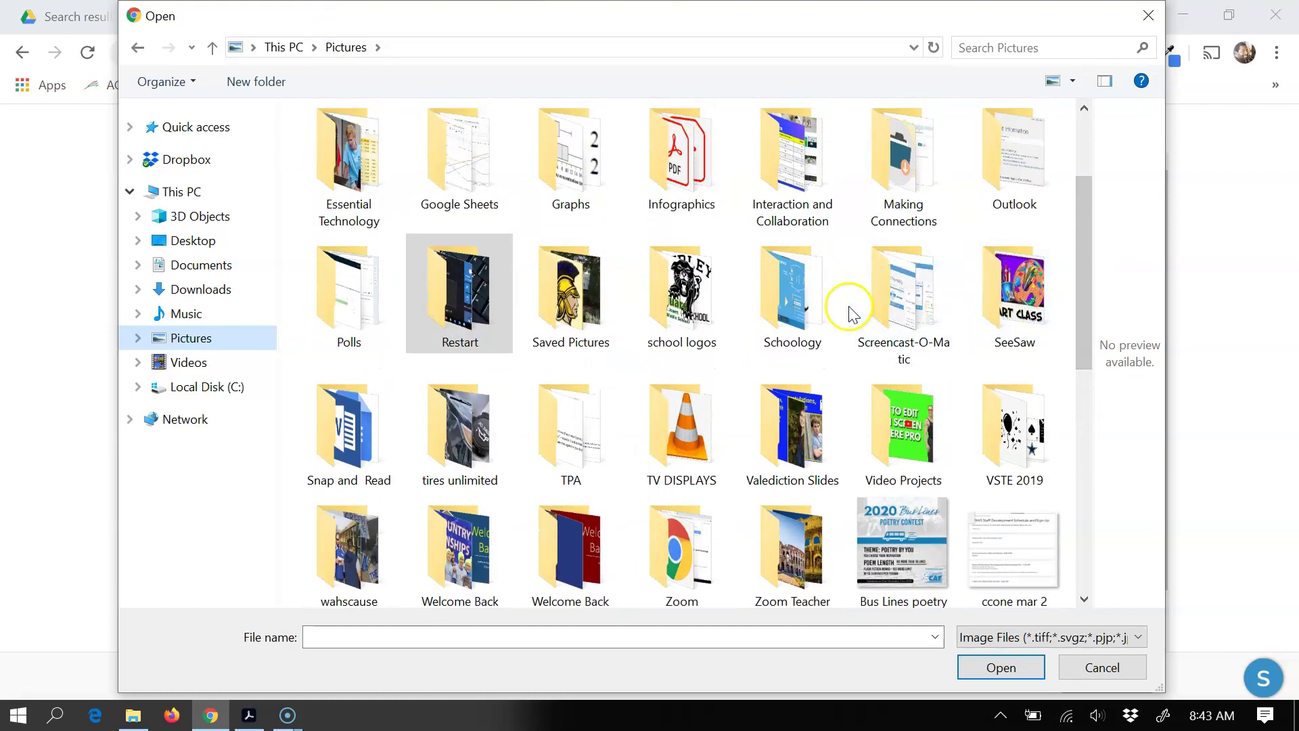
click(611, 168)
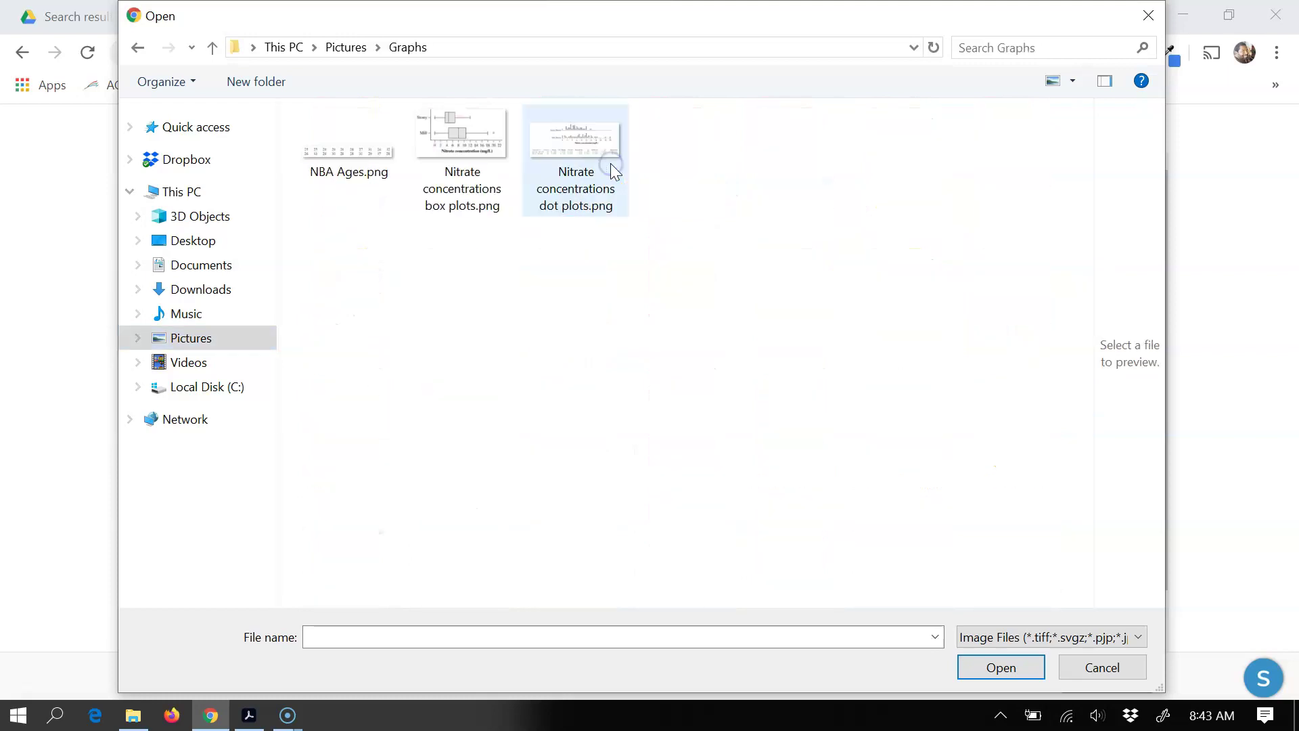
click(419, 139)
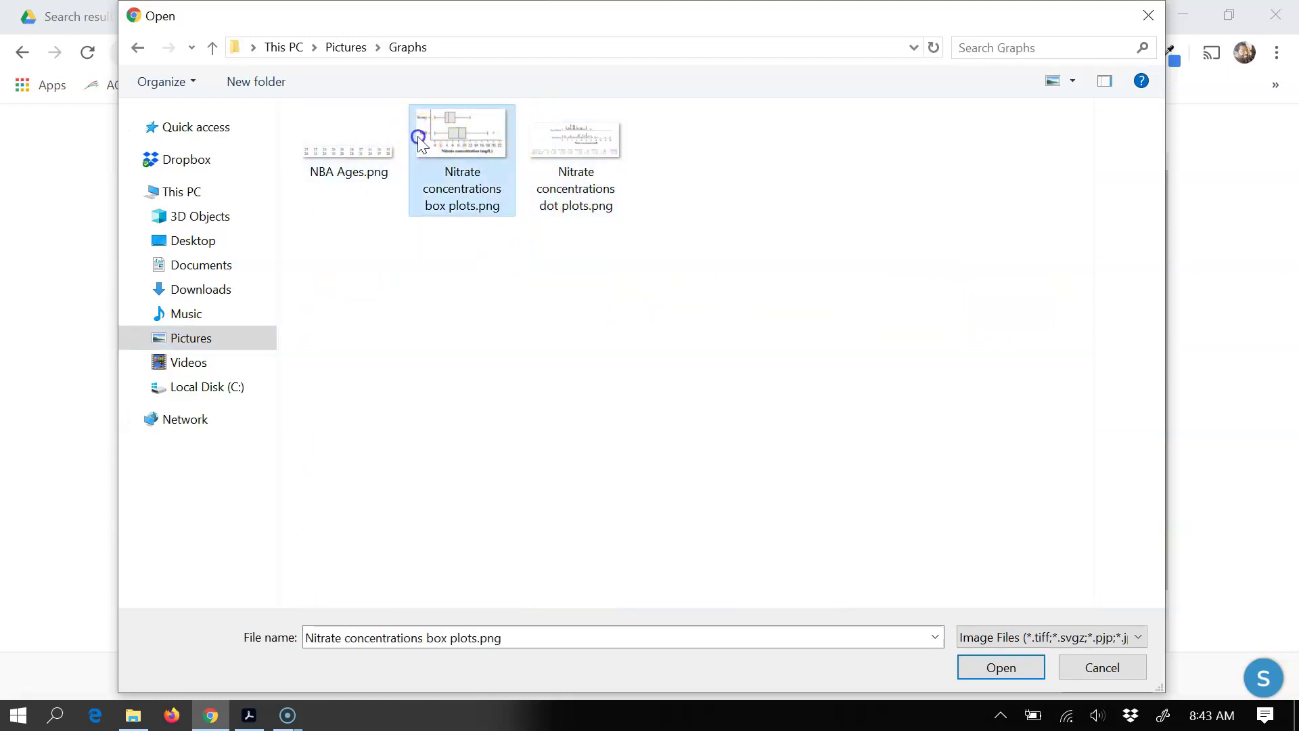
click(991, 668)
Give the boxplot image the alternative text "nitrate concentration box plots" and insert it into the question.
click(607, 554)
text(nitrate concentration box plots)
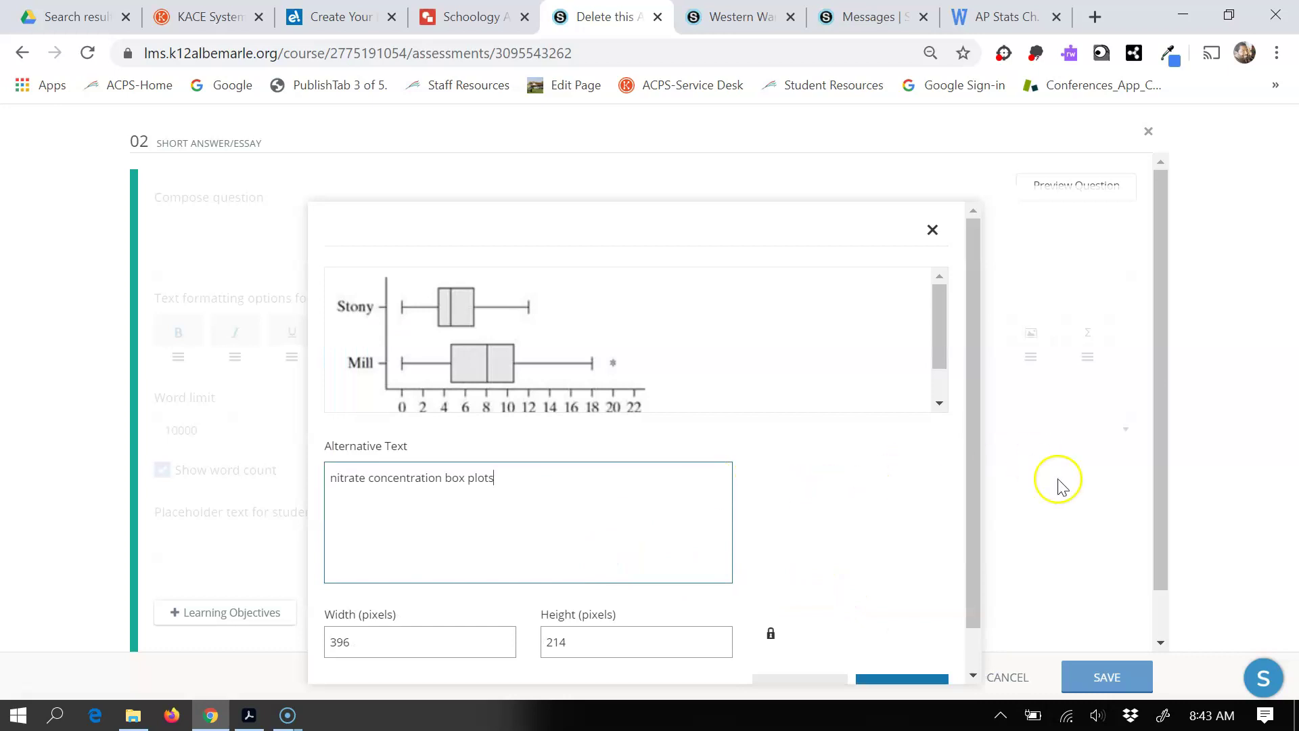
drag(1158, 464, 1152, 556)
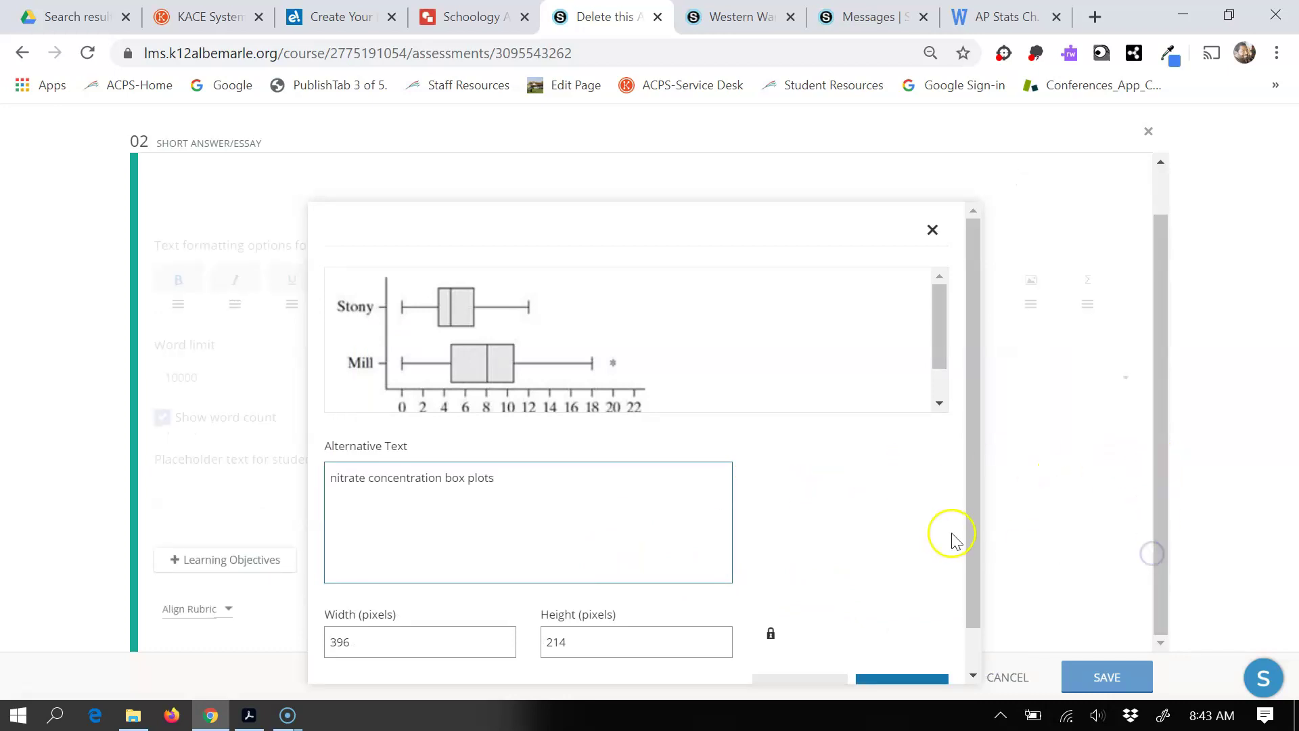
drag(972, 550, 976, 617)
click(906, 639)
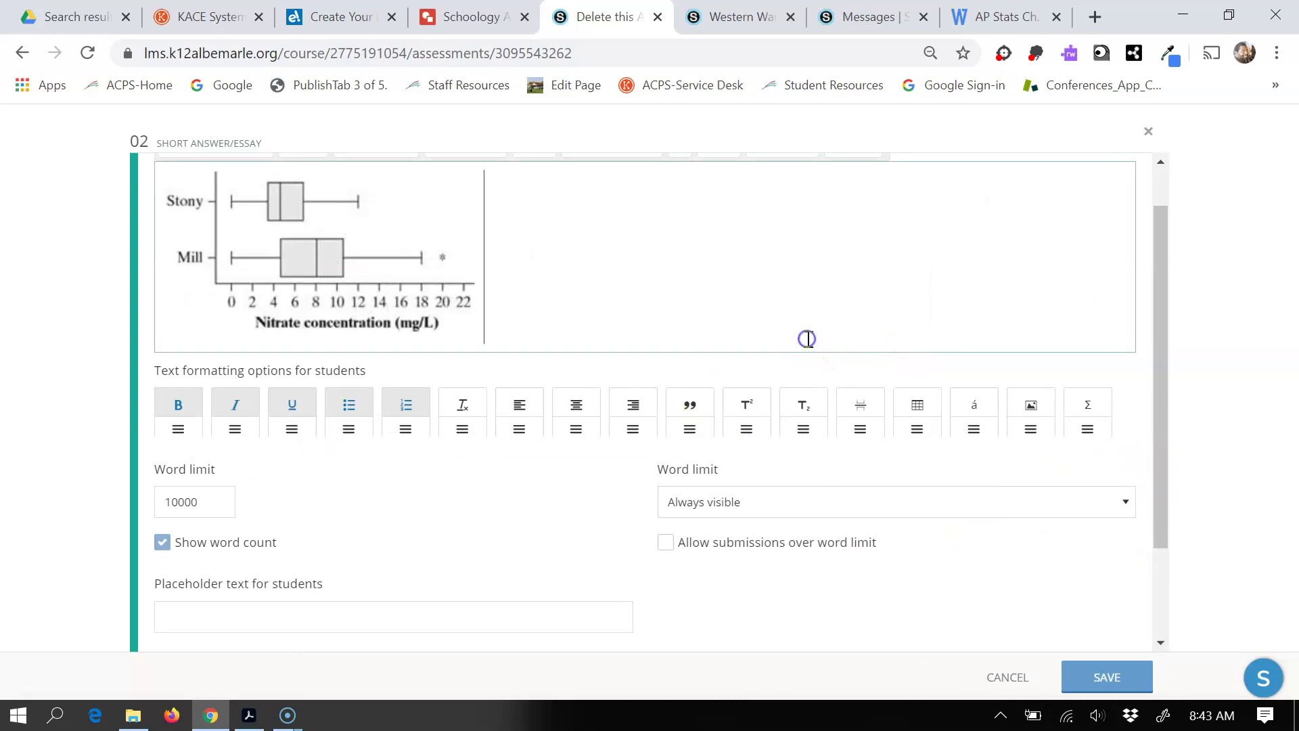
Paste "Write a few sentences comparing the nitrate concentrations in Stony Brook and Mill Brook." on a new line below the boxplot image.
key(Return)
key(ctrl+v)
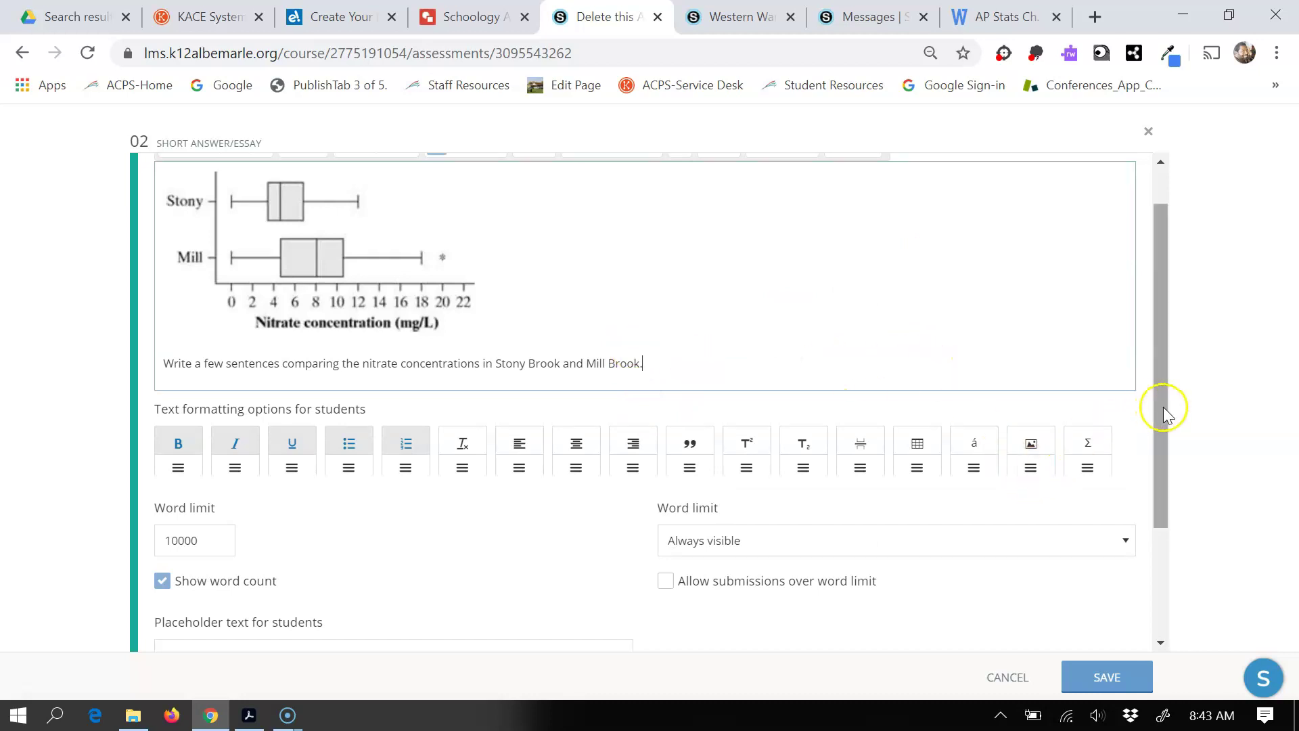
Allow submissions over the word limit for the short answer question and save it.
drag(1164, 414, 1163, 510)
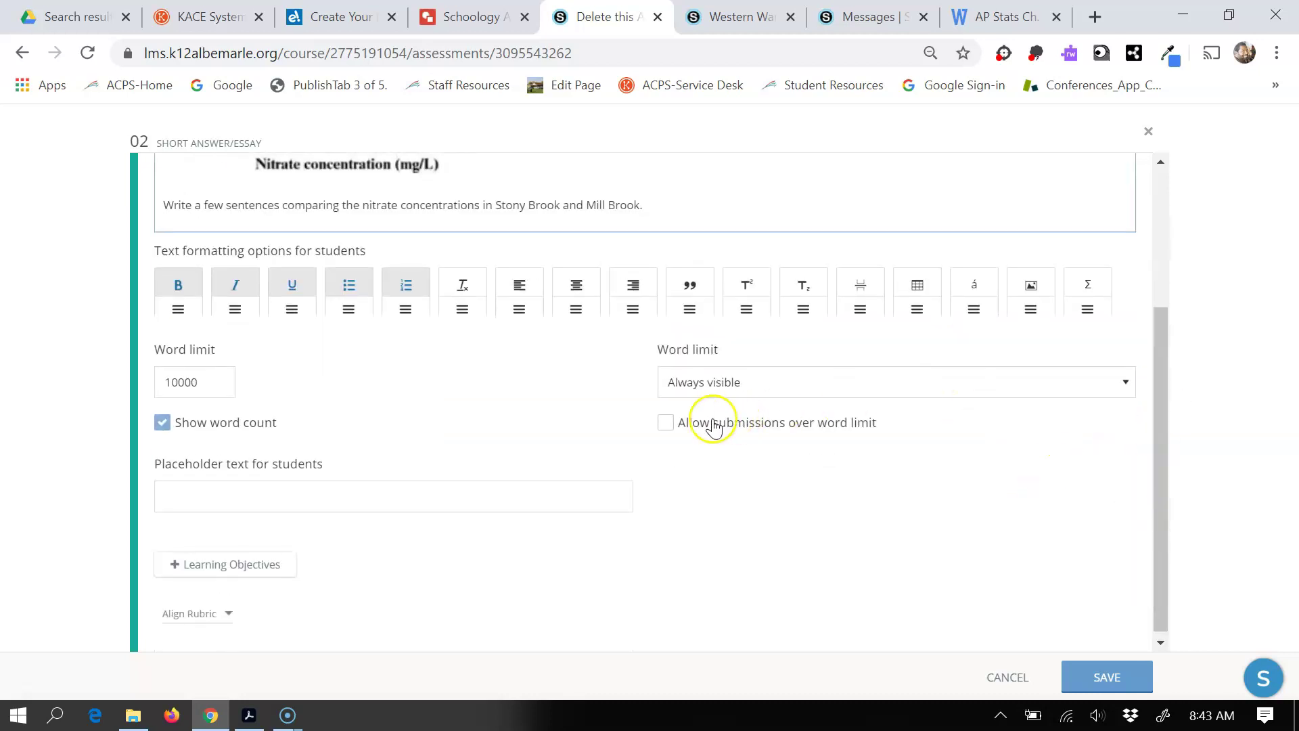
click(666, 425)
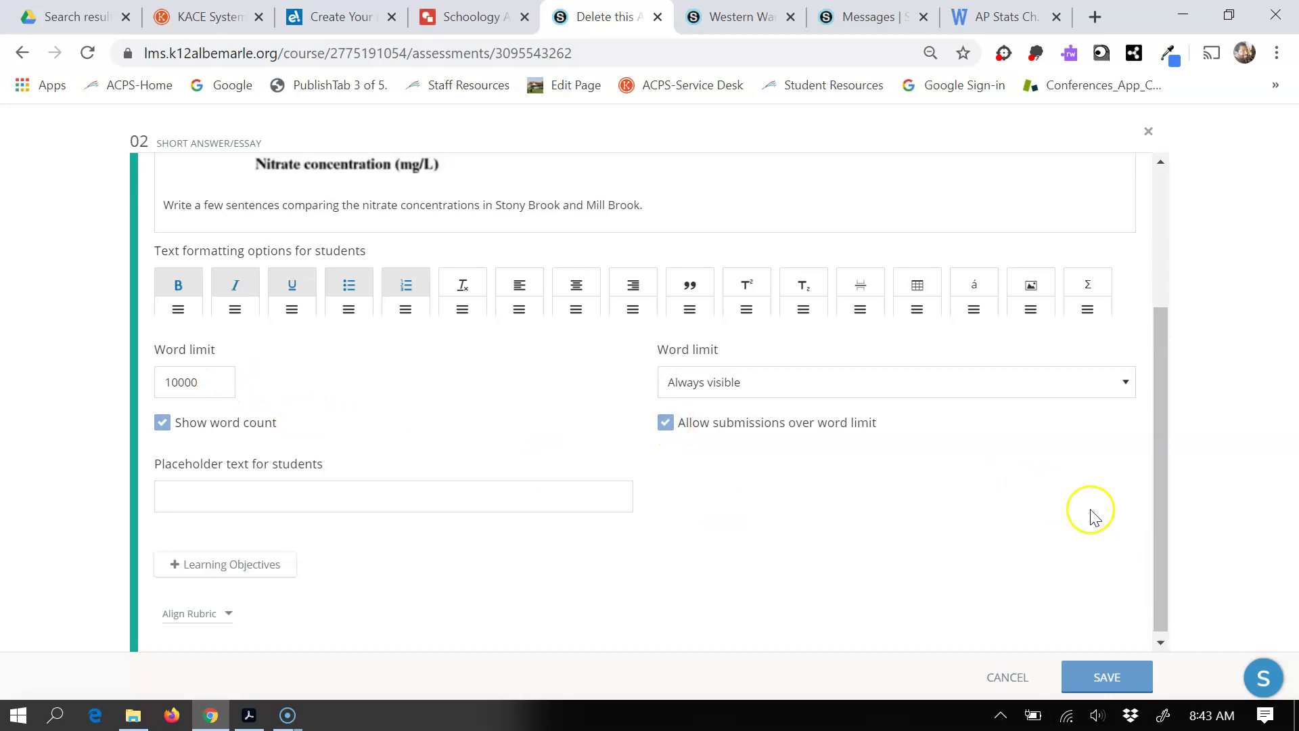
drag(1171, 500, 1168, 591)
click(1116, 678)
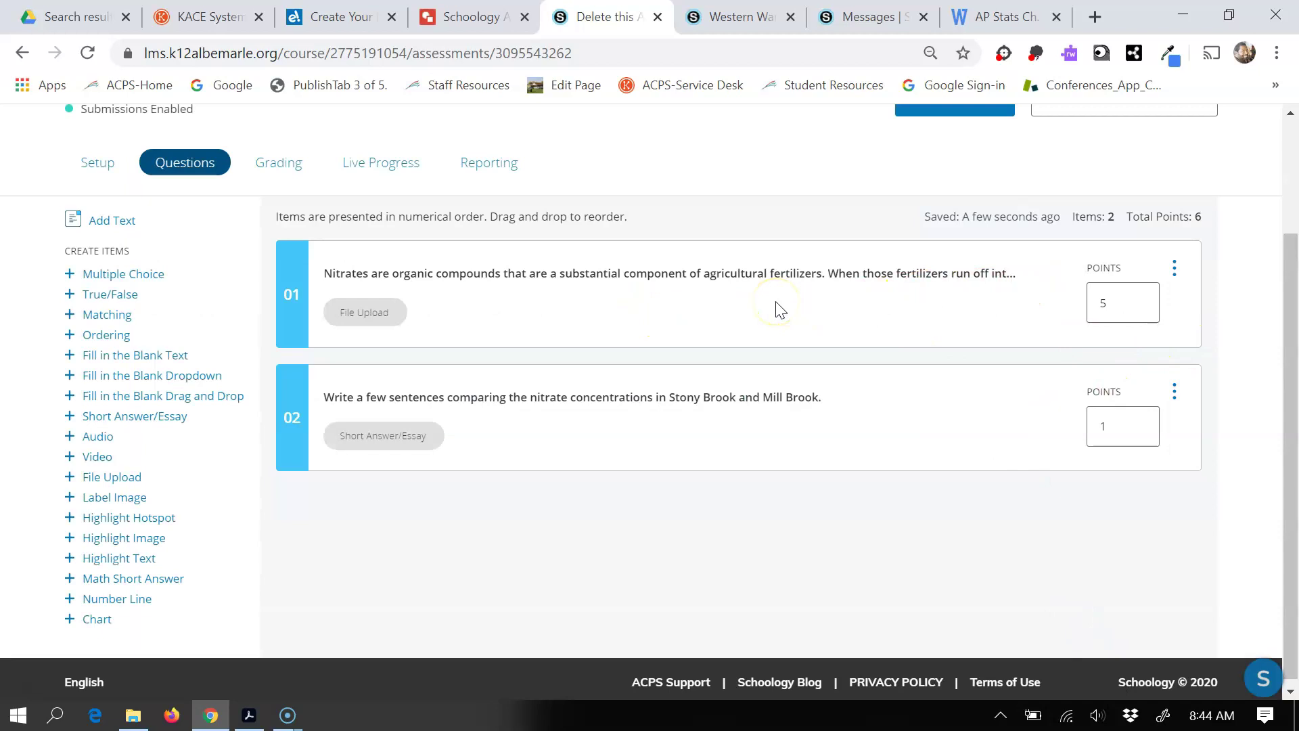
Reopen the nitrates file upload question, choose its maximum number of files, and save the question.
click(665, 280)
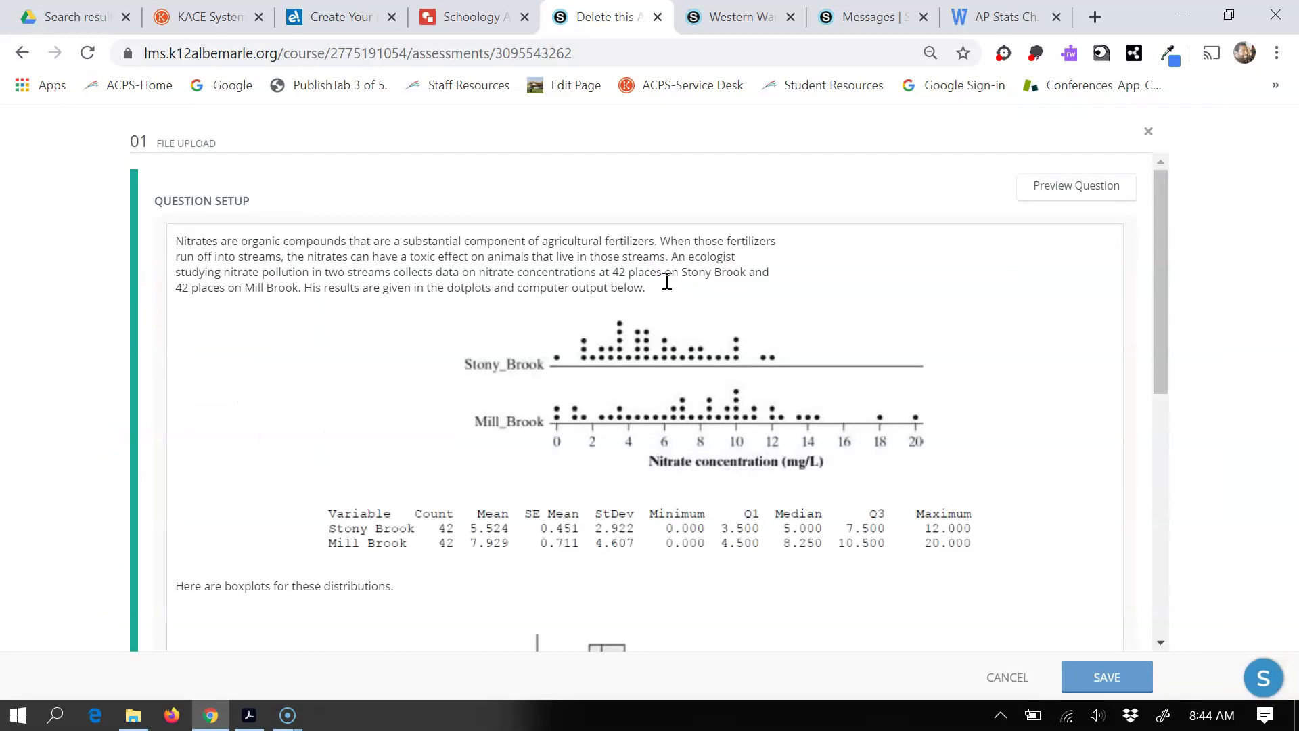
drag(1155, 241, 1158, 479)
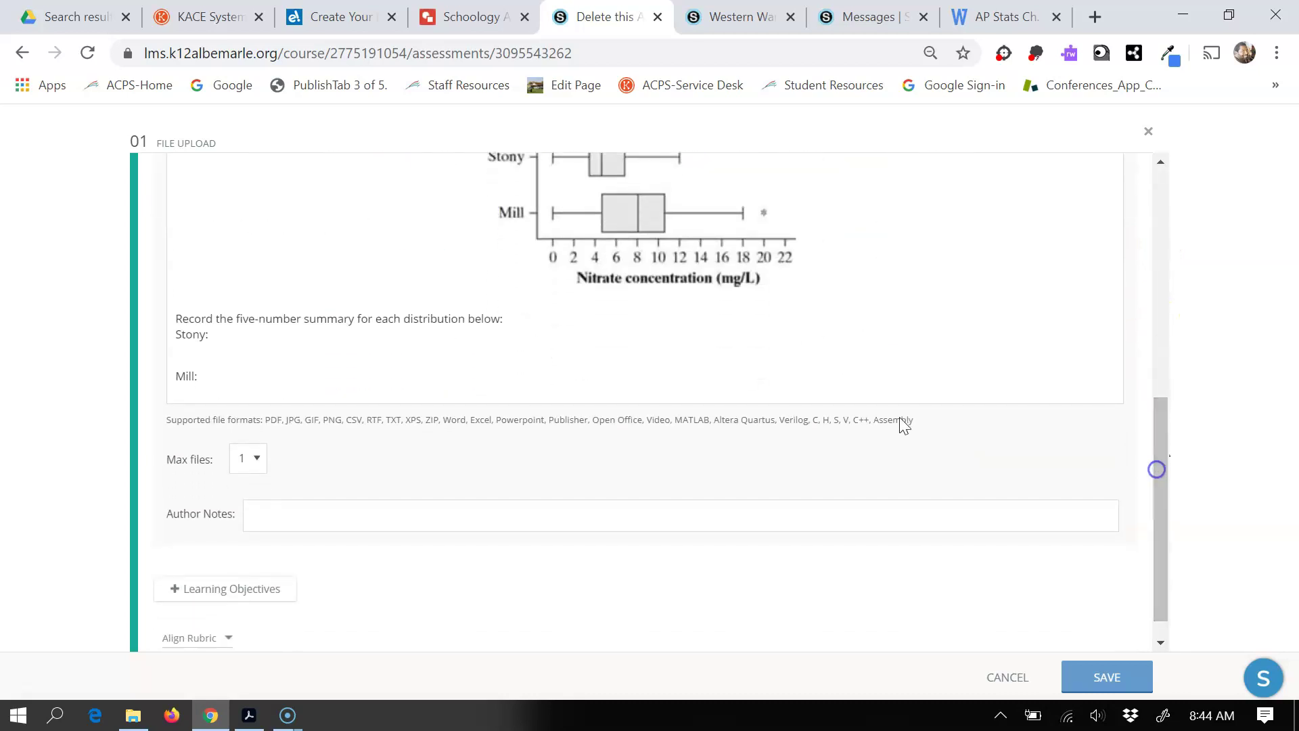
click(258, 460)
click(241, 198)
click(1107, 675)
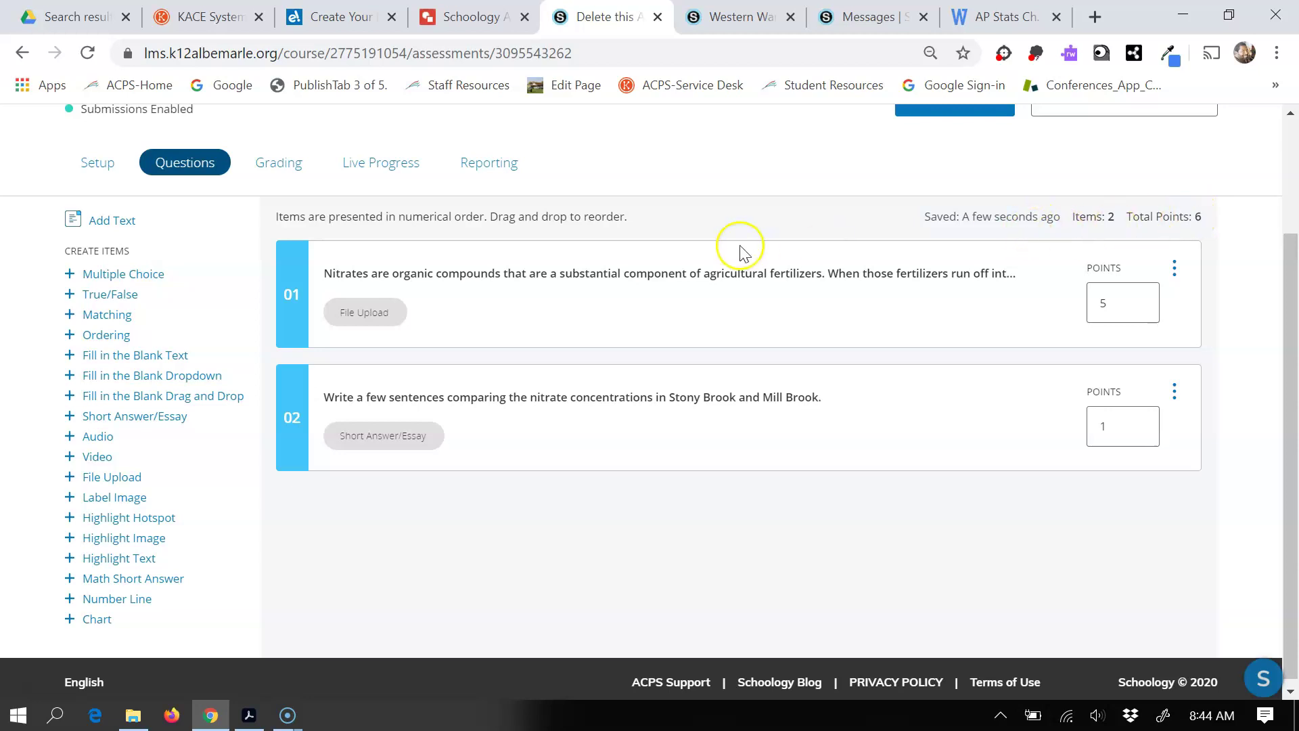
Open the edit settings of Delete this Assessment from the course materials, check its total points value and save the settings.
click(97, 166)
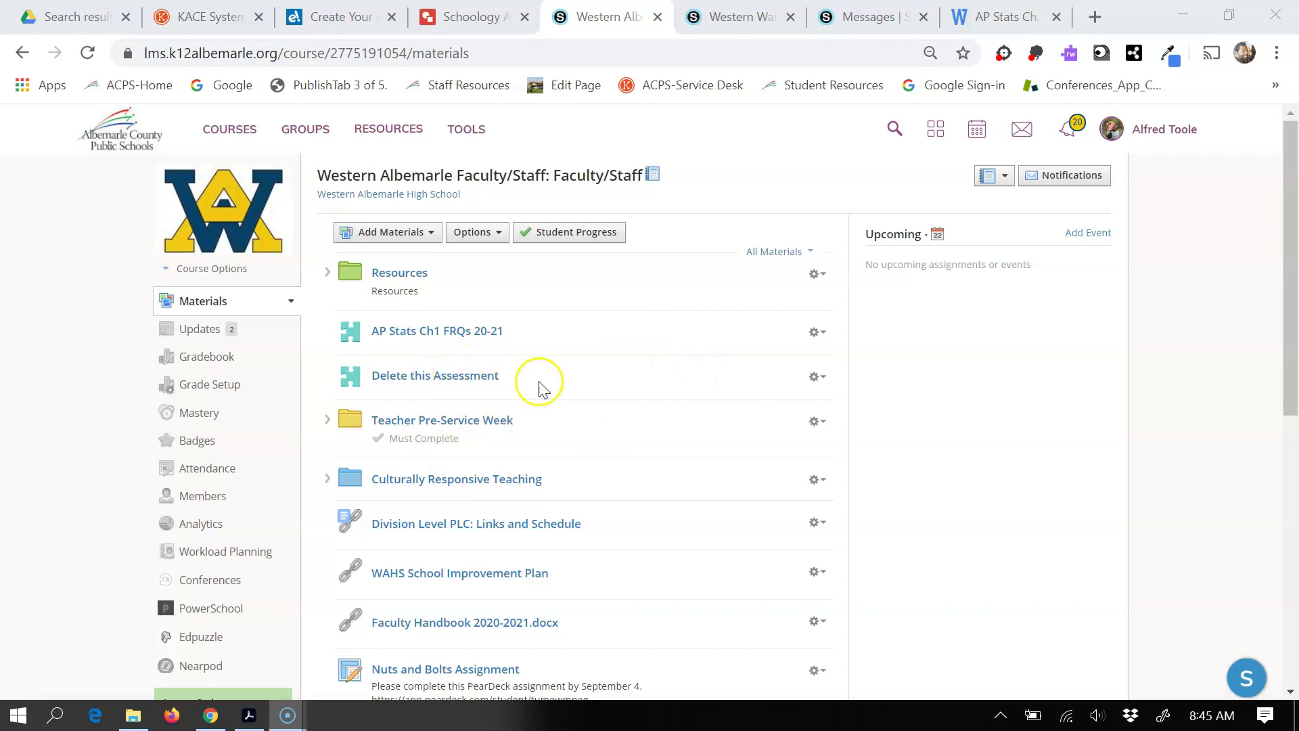
click(817, 376)
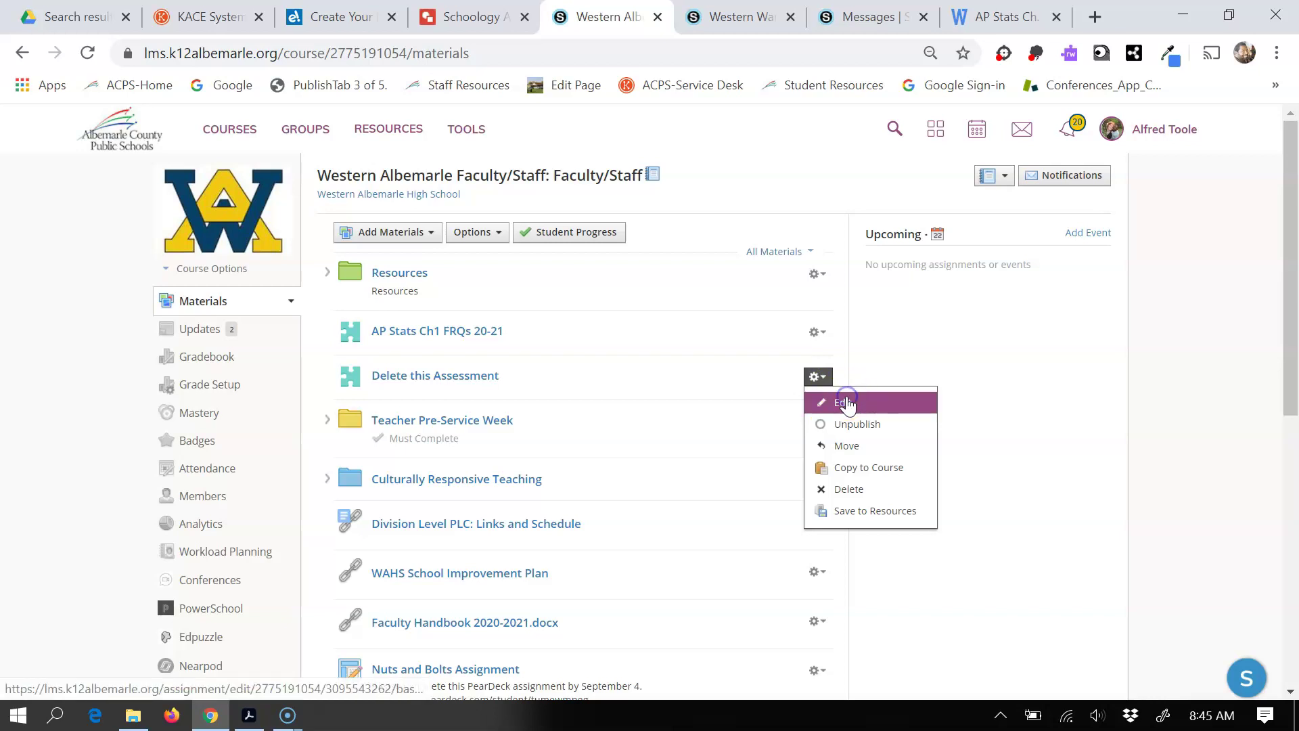
click(846, 403)
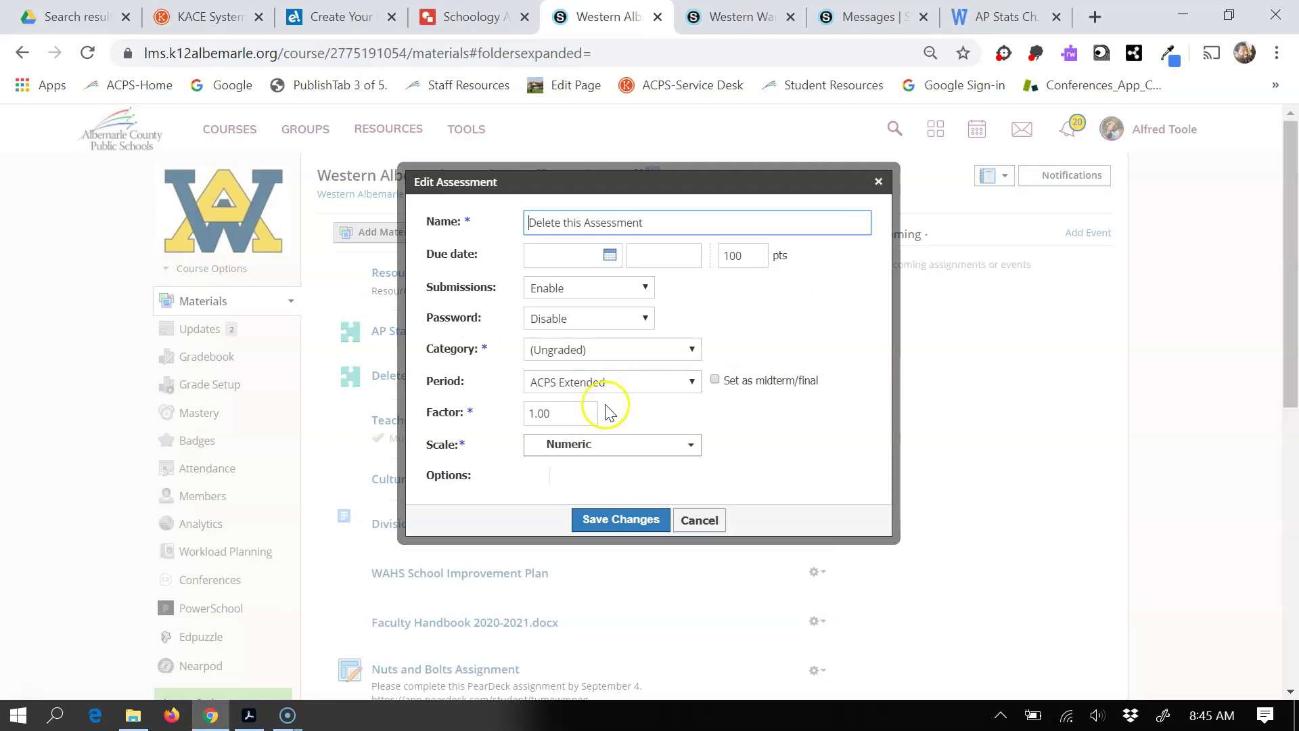
click(744, 254)
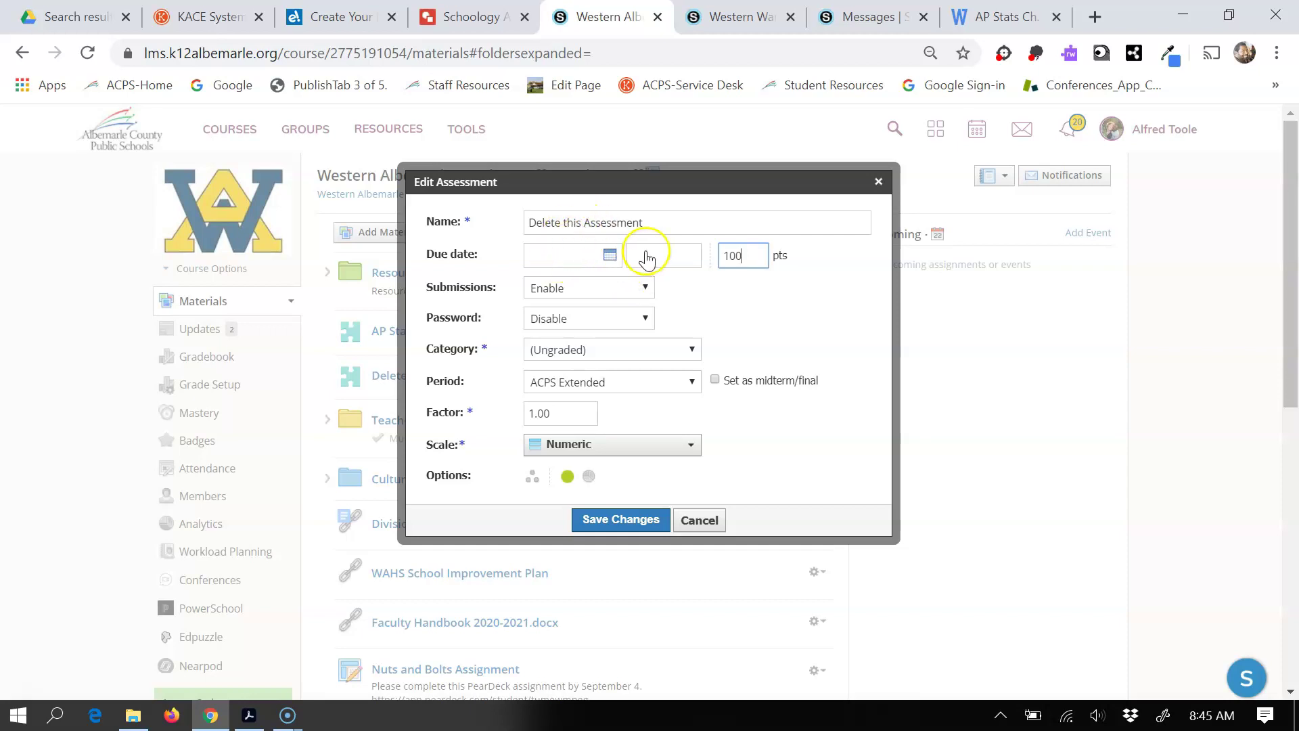
click(623, 520)
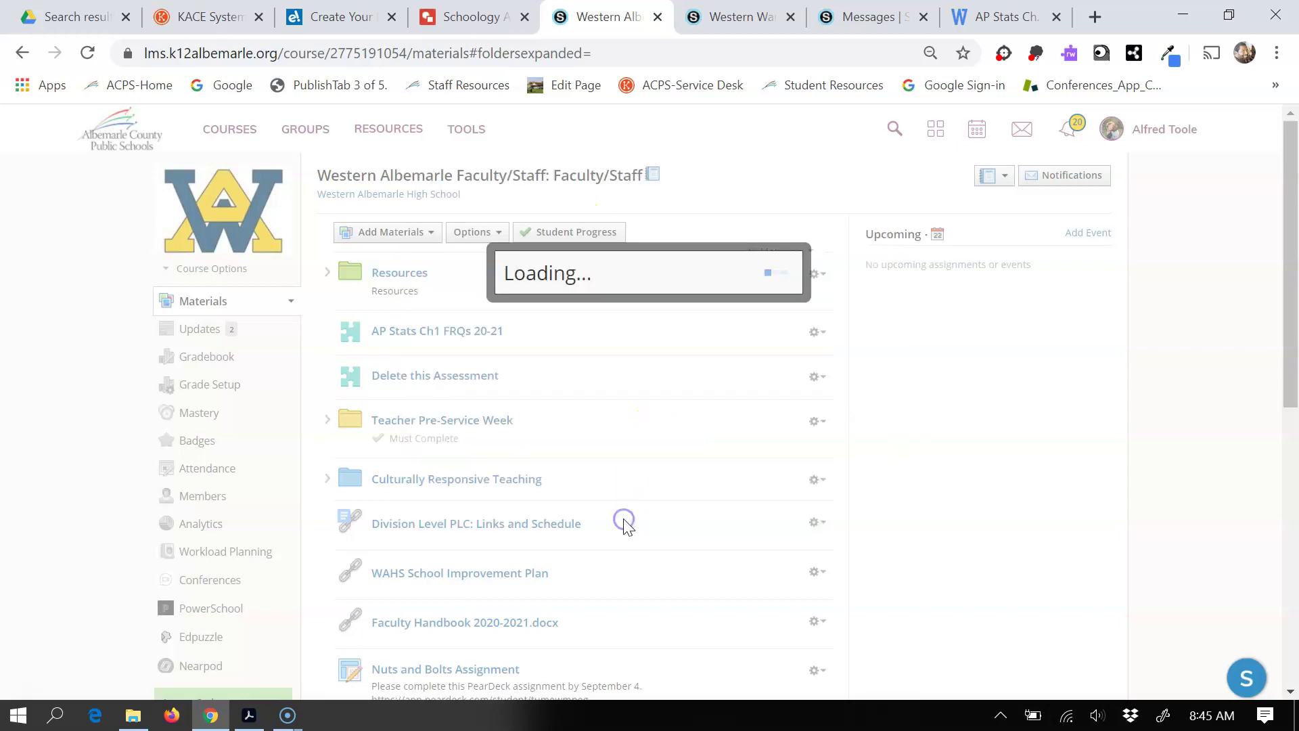